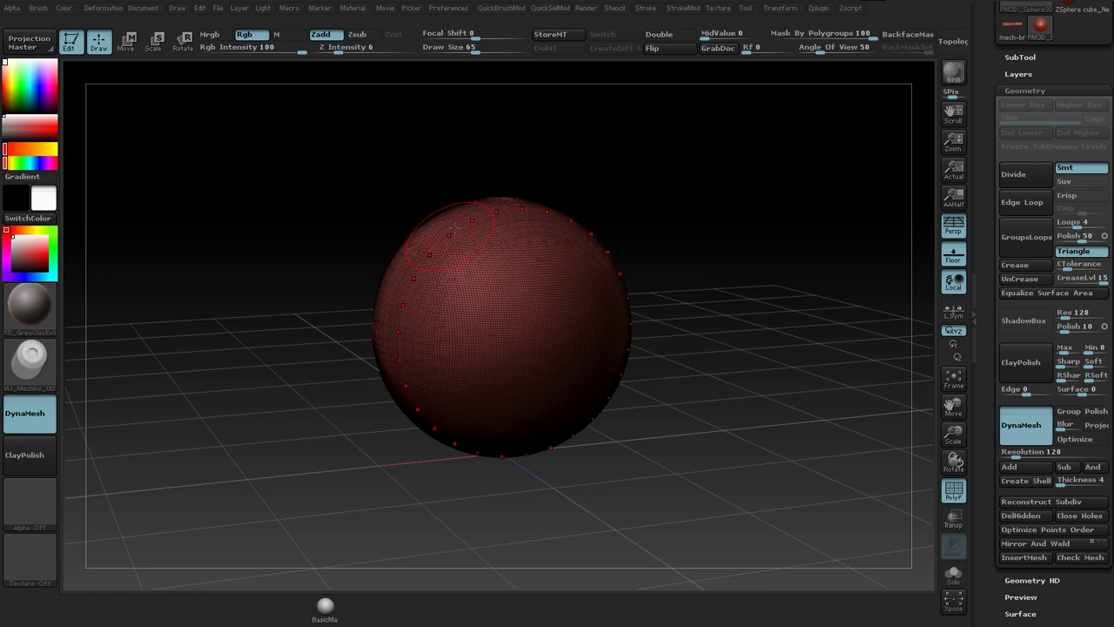
# Step: Raise the DynaMesh resolution to 384 and remesh the sphere with the denser topology
pyautogui.hotkey('shift', 'f')
pyautogui.moveTo(776, 286)
pyautogui.mouseDown()
pyautogui.moveTo(799, 272)
pyautogui.moveTo(781, 286)
pyautogui.moveTo(793, 291)
pyautogui.mouseUp()
pyautogui.press('f')
pyautogui.keyDown('alt'); pyautogui.moveTo(793, 291); pyautogui.dragTo(788, 281); pyautogui.keyUp('alt')
pyautogui.press('f')
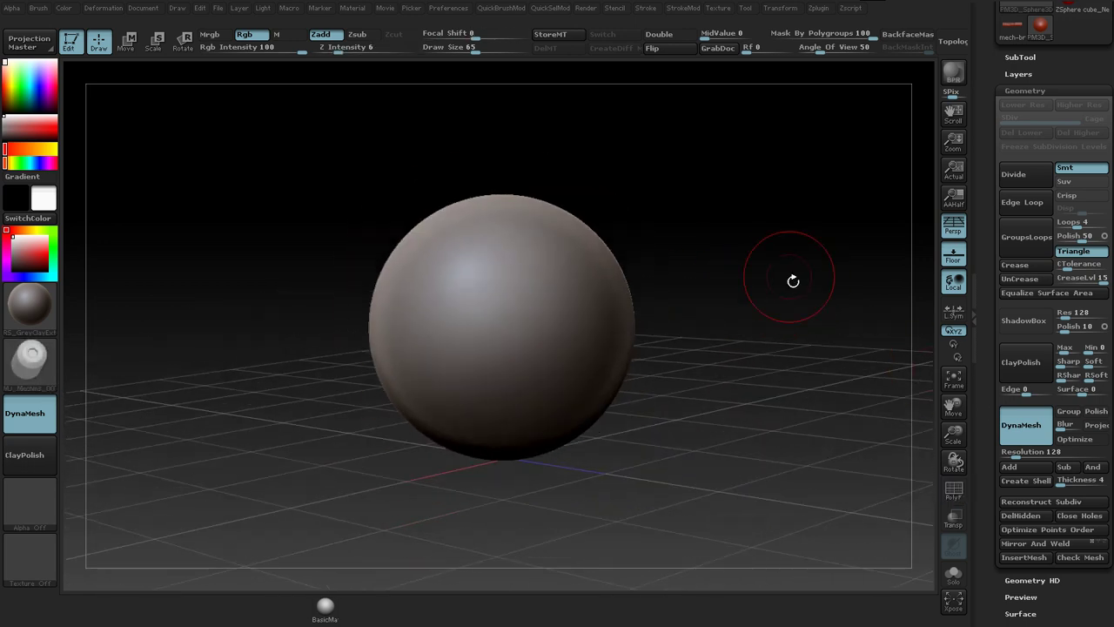
pyautogui.moveTo(985, 418); pyautogui.dragTo(1047, 249)
pyautogui.moveTo(755, 354); pyautogui.dragTo(723, 313)
pyautogui.press('d')
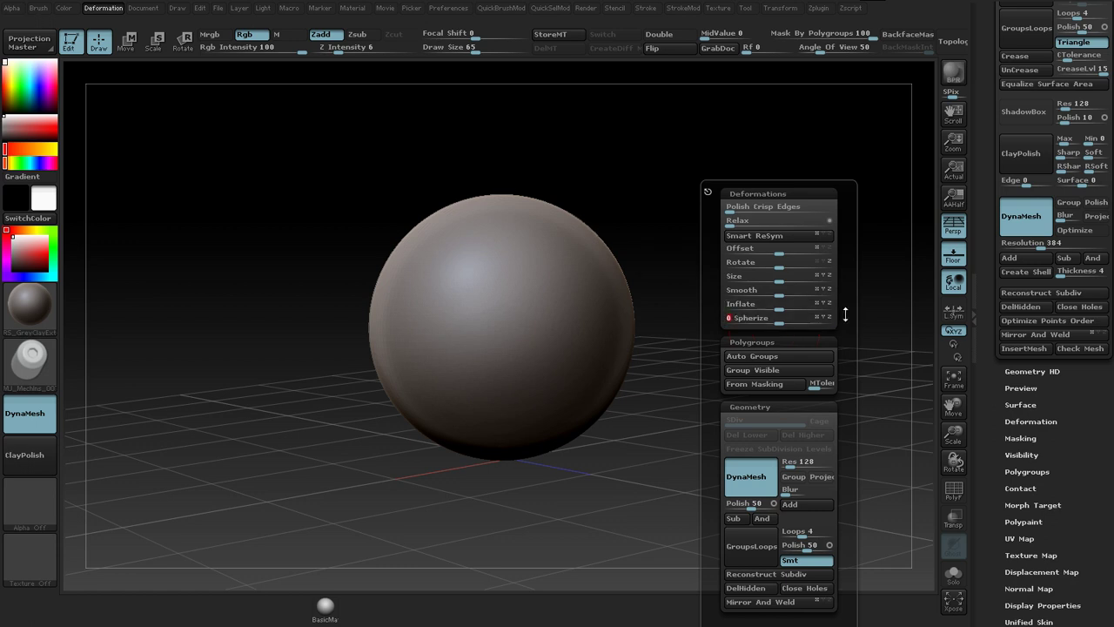
pyautogui.hotkey('shift', 'f')
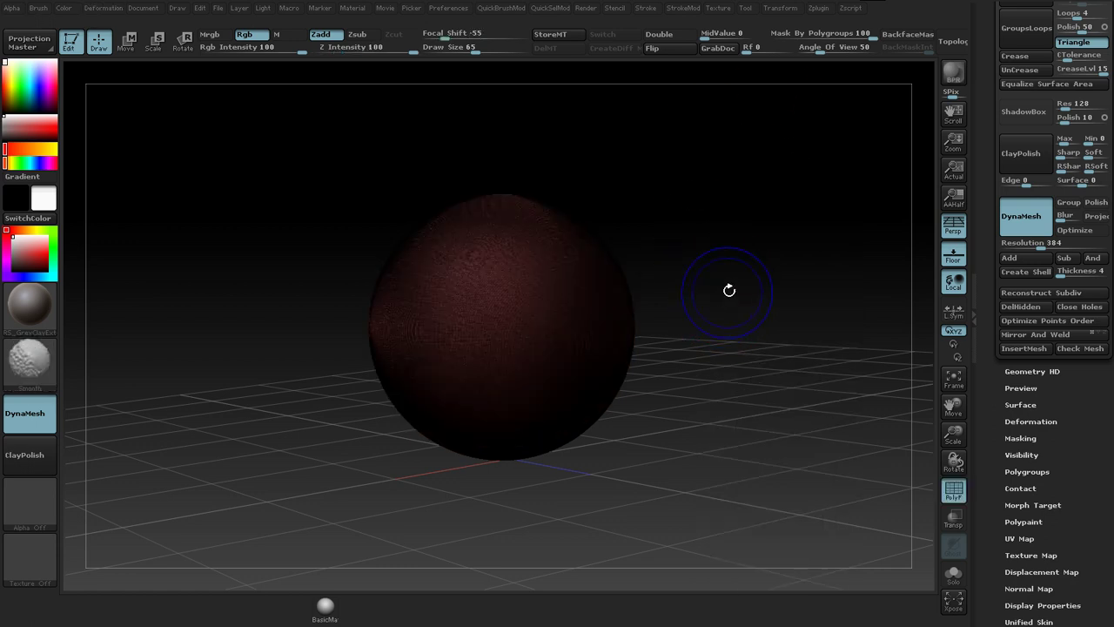
# Step: Try to flatten a band around the sphere with the hPolish brush at draw size 202
pyautogui.press('f')
pyautogui.keyDown('shift'); pyautogui.moveTo(852, 290); pyautogui.dragTo(858, 284); pyautogui.keyUp('shift')
pyautogui.press('f')
pyautogui.moveTo(686, 187)
pyautogui.keyDown('shift'); pyautogui.mouseDown()
pyautogui.moveTo(639, 195)
pyautogui.moveTo(697, 175)
pyautogui.moveTo(609, 233)
pyautogui.mouseUp(); pyautogui.keyUp('shift')
pyautogui.press('f')
pyautogui.press('b')
pyautogui.press('h')
pyautogui.press('p')
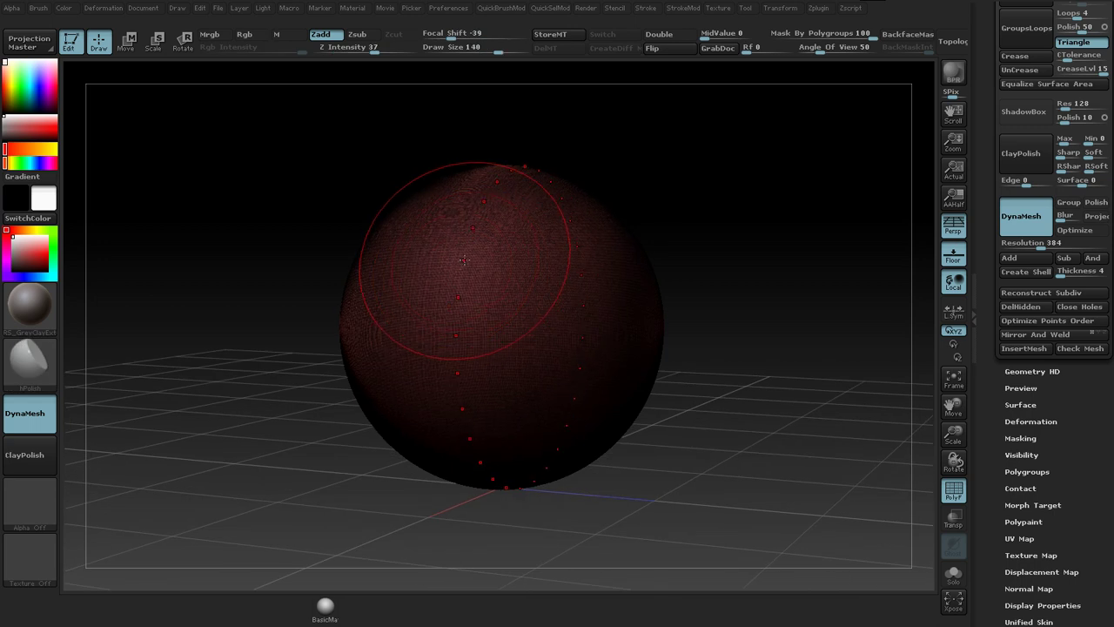
pyautogui.hotkey('shift', 'f')
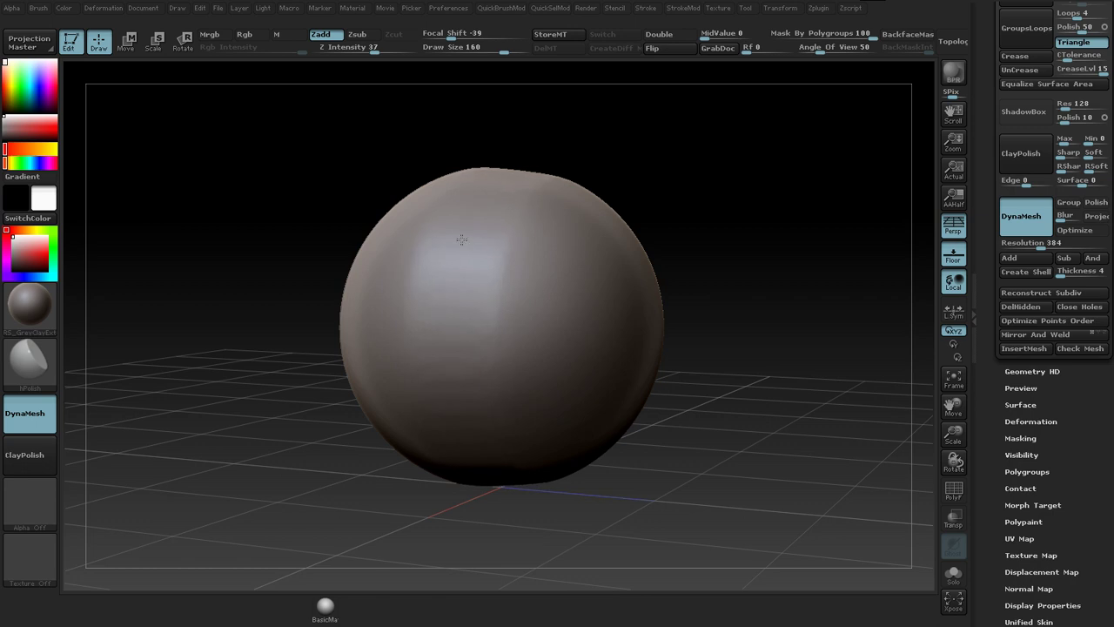
pyautogui.moveTo(703, 185); pyautogui.dragTo(636, 235)
pyautogui.keyDown('alt'); pyautogui.moveTo(453, 470); pyautogui.dragTo(475, 502); pyautogui.keyUp('alt')
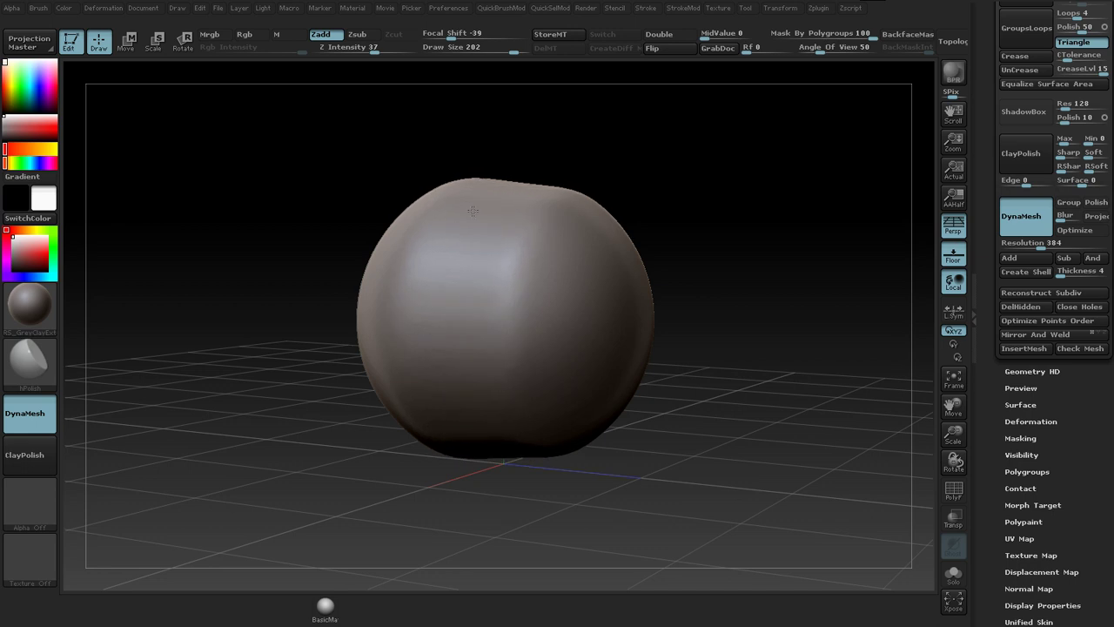
pyautogui.moveTo(433, 475); pyautogui.dragTo(459, 475)
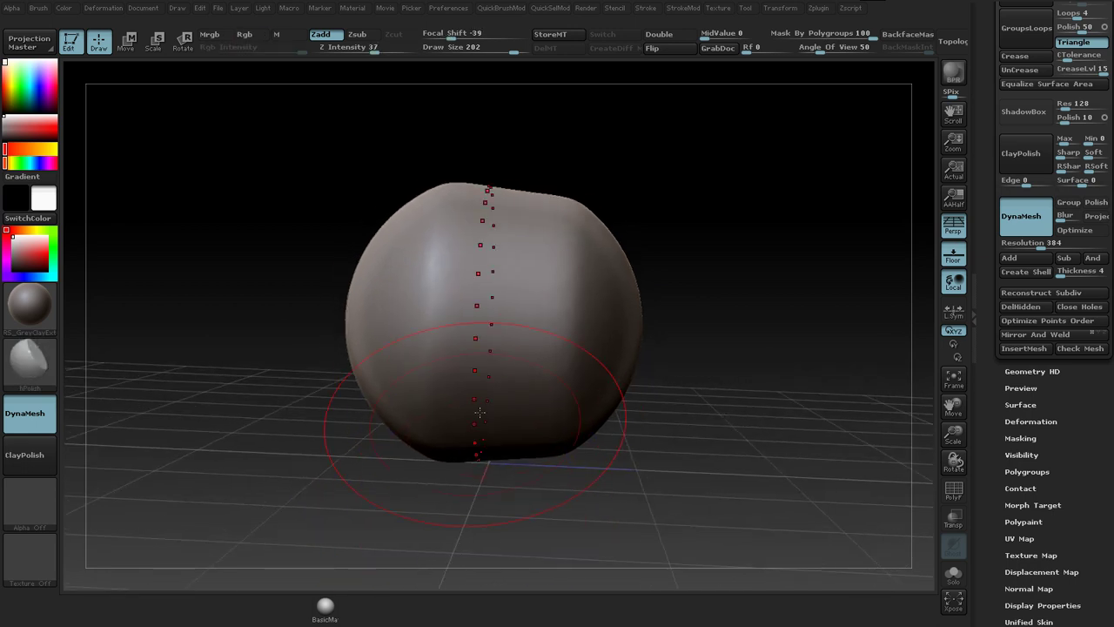
pyautogui.moveTo(676, 171)
pyautogui.mouseDown()
pyautogui.moveTo(717, 160)
pyautogui.moveTo(685, 182)
pyautogui.mouseUp()
pyautogui.hotkey('ctrl', 'z')
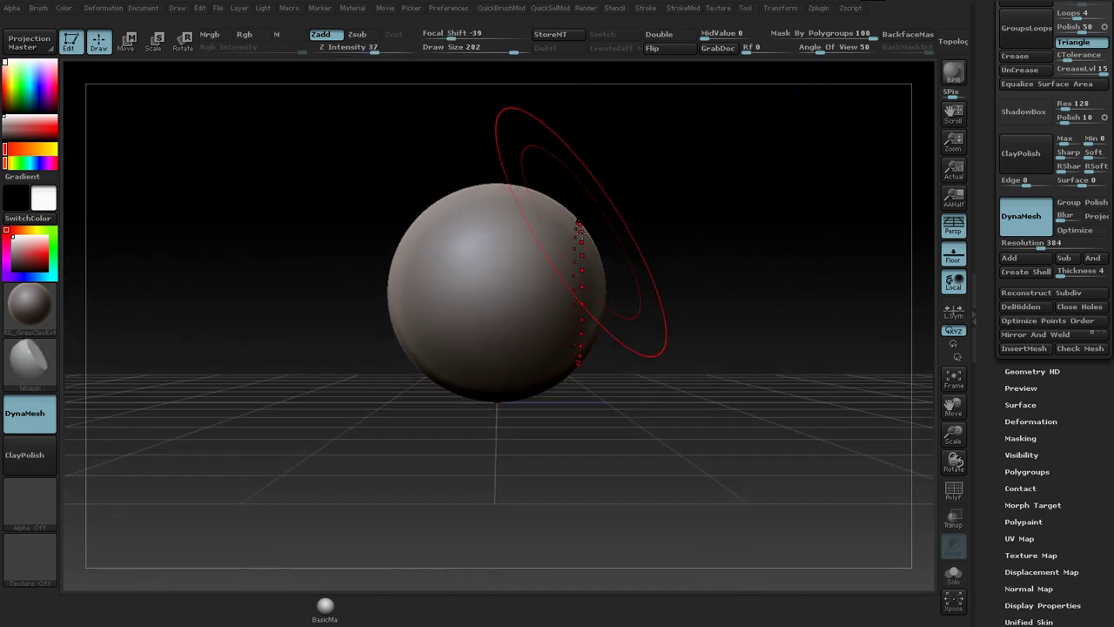
# Step: Flatten a wide band around the middle of the sphere with the TrimDynamic brush at draw size 174
pyautogui.press('s')
pyautogui.moveTo(502, 219); pyautogui.dragTo(482, 219)
pyautogui.press('b')
pyautogui.press('t')
pyautogui.press('d')
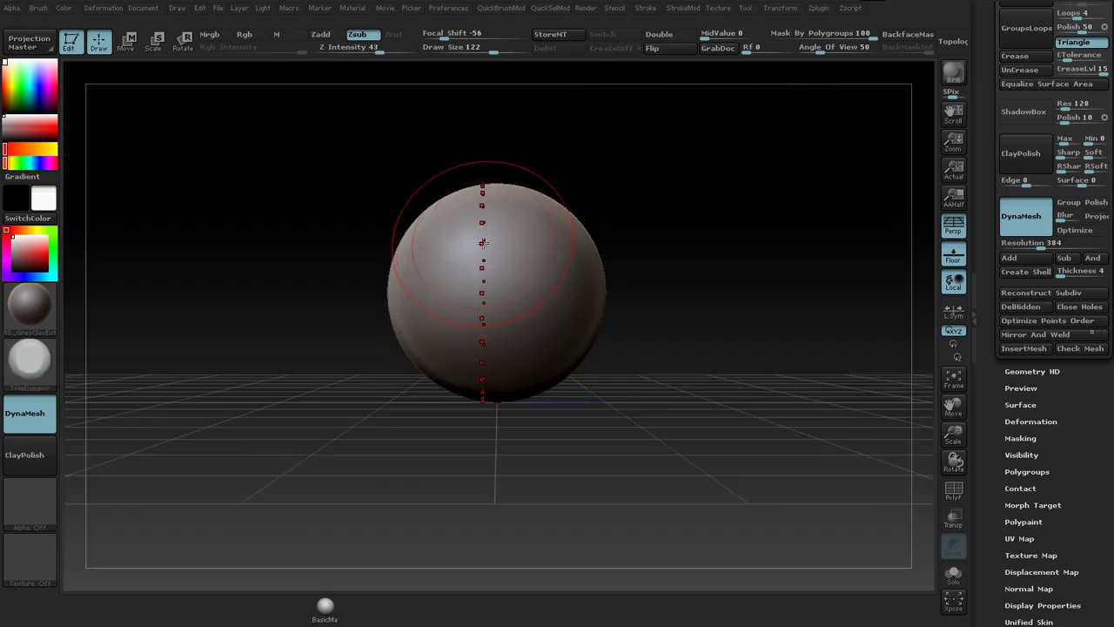
pyautogui.press('space')
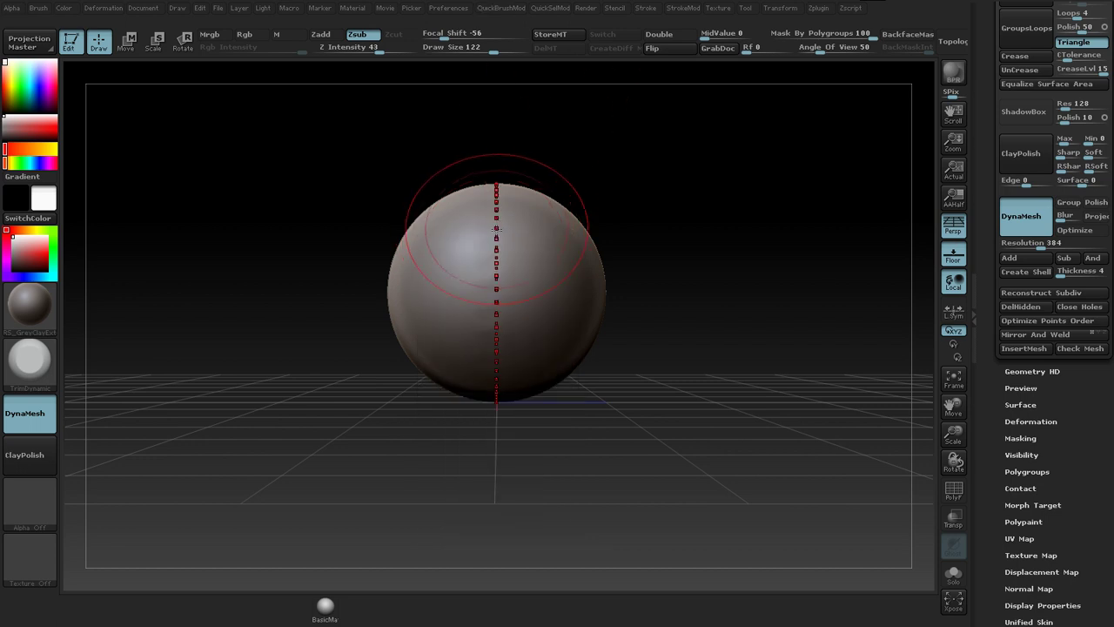
pyautogui.moveTo(489, 293)
pyautogui.mouseDown()
pyautogui.moveTo(500, 288)
pyautogui.moveTo(494, 246)
pyautogui.moveTo(484, 345)
pyautogui.mouseUp()
pyautogui.hotkey('ctrl', 'z')
pyautogui.press('s')
pyautogui.keyDown('shift'); pyautogui.moveTo(562, 150); pyautogui.dragTo(550, 160); pyautogui.keyUp('shift')
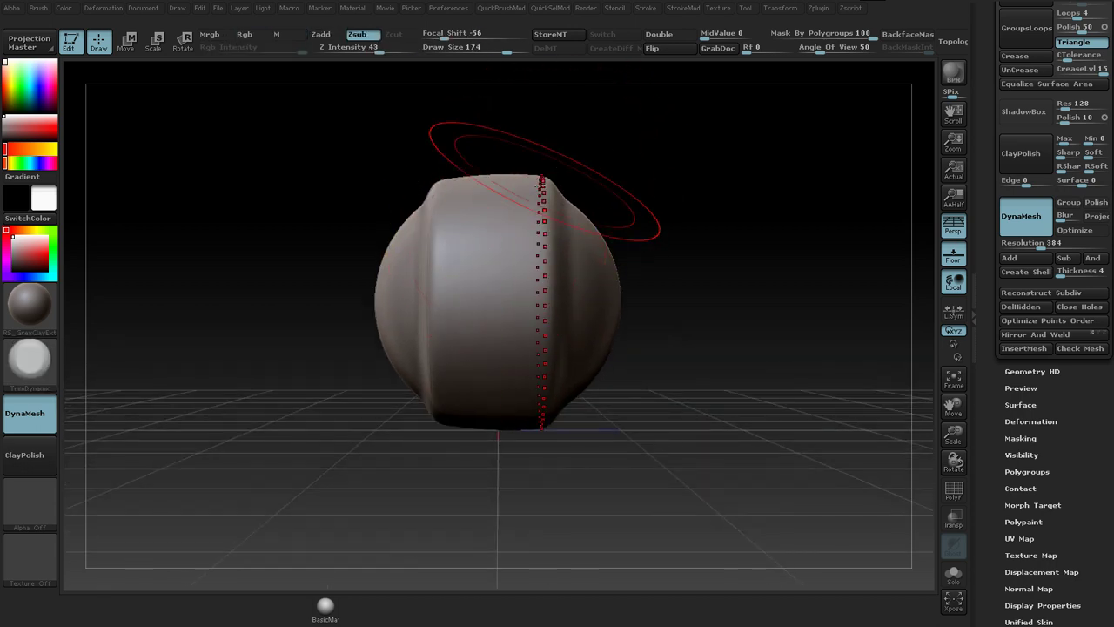
# Step: Carve a recessed neck behind a rounded cap on one side of the band with a smaller TrimDynamic brush
pyautogui.moveTo(518, 211)
pyautogui.mouseDown()
pyautogui.moveTo(520, 253)
pyautogui.moveTo(480, 271)
pyautogui.mouseUp()
pyautogui.moveTo(570, 155)
pyautogui.mouseDown()
pyautogui.moveTo(584, 147)
pyautogui.moveTo(640, 182)
pyautogui.moveTo(592, 287)
pyautogui.mouseUp()
pyautogui.press('[')
pyautogui.moveTo(580, 349)
pyautogui.mouseDown()
pyautogui.moveTo(588, 271)
pyautogui.moveTo(598, 321)
pyautogui.mouseUp()
pyautogui.moveTo(697, 205); pyautogui.dragTo(758, 183)
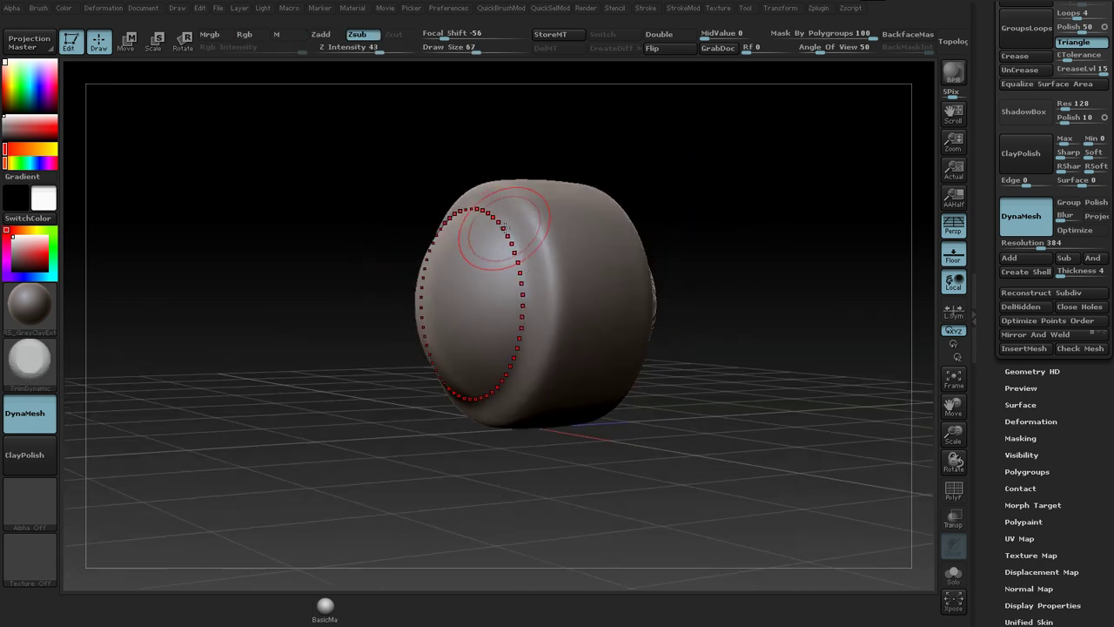
# Step: Try a Dam Standard groove around the dome on the side opposite the carved neck
pyautogui.press('b')
pyautogui.press('s')
pyautogui.press('t')
pyautogui.moveTo(489, 204); pyautogui.dragTo(490, 230)
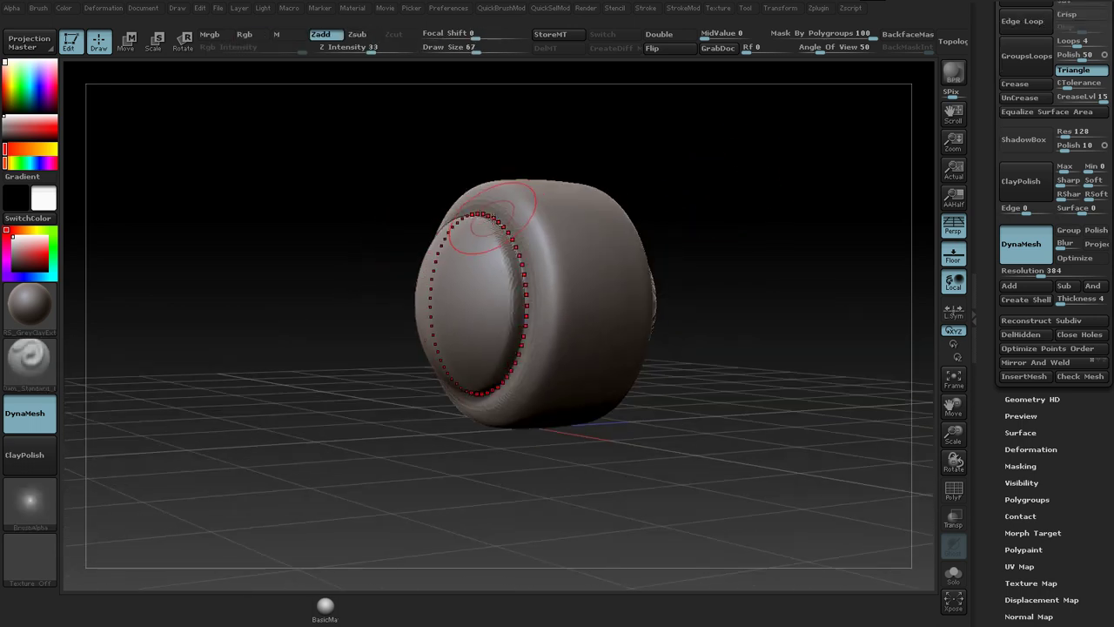
pyautogui.hotkey('ctrl', 'z')
# Step: Enable the Polish option for DynaMesh and remesh the sculpted shape
pyautogui.moveTo(626, 161); pyautogui.dragTo(810, 194)
pyautogui.hotkey('shift', 'f')
pyautogui.moveTo(809, 259); pyautogui.dragTo(788, 219)
pyautogui.hotkey('shift', 'f')
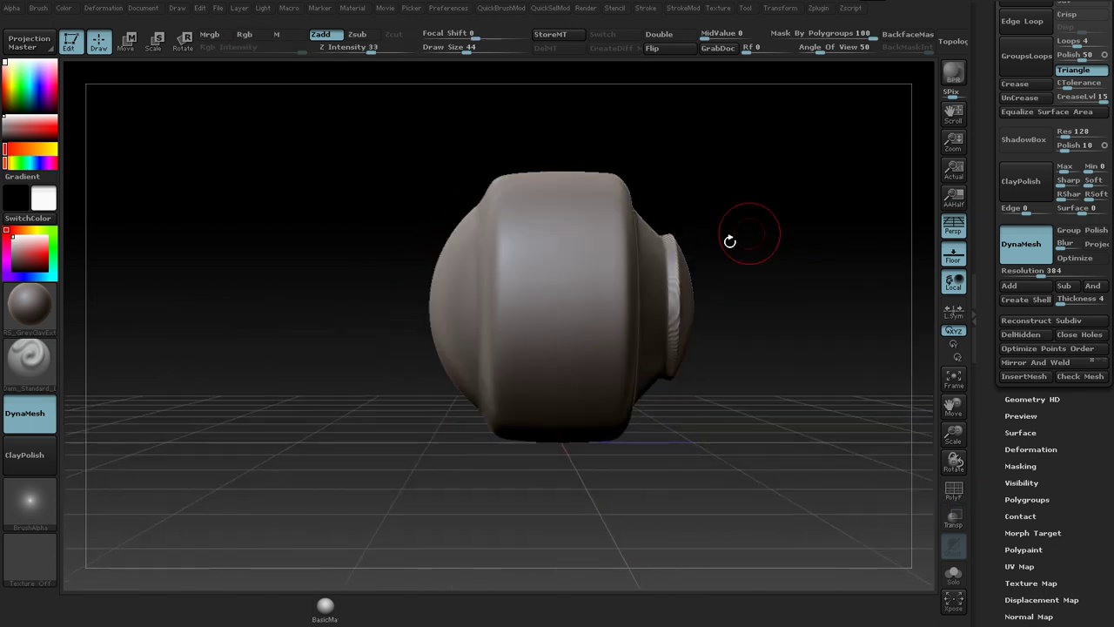
pyautogui.moveTo(740, 263); pyautogui.dragTo(697, 275)
pyautogui.press('shift')
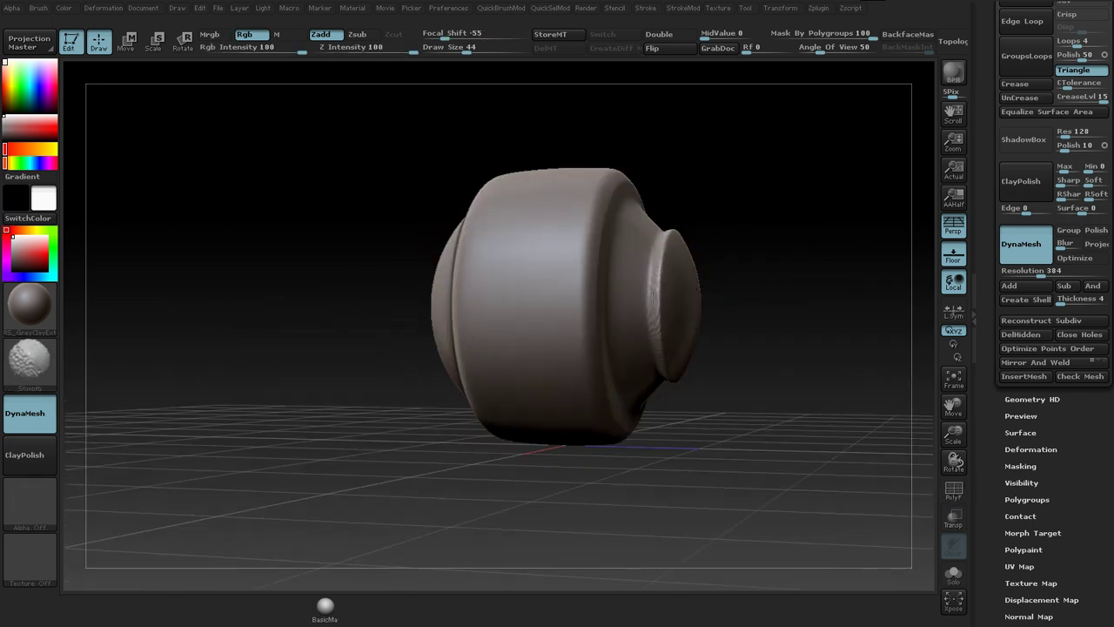
pyautogui.press('d')
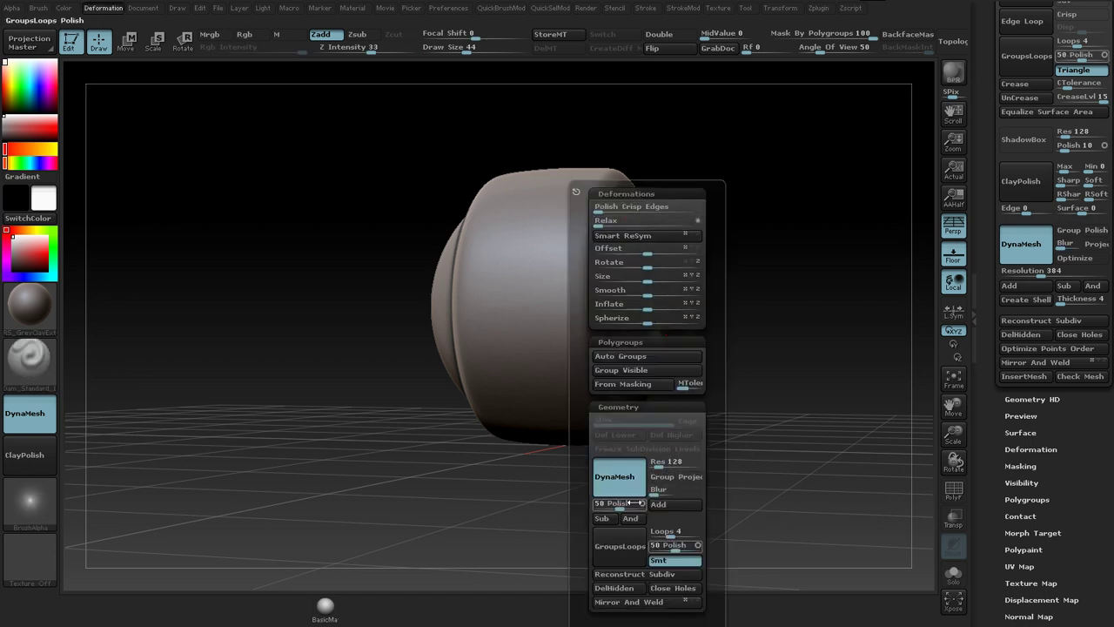
pyautogui.moveTo(1099, 466); pyautogui.dragTo(1089, 403)
pyautogui.click(1099, 149)
pyautogui.moveTo(664, 193); pyautogui.dragTo(715, 180)
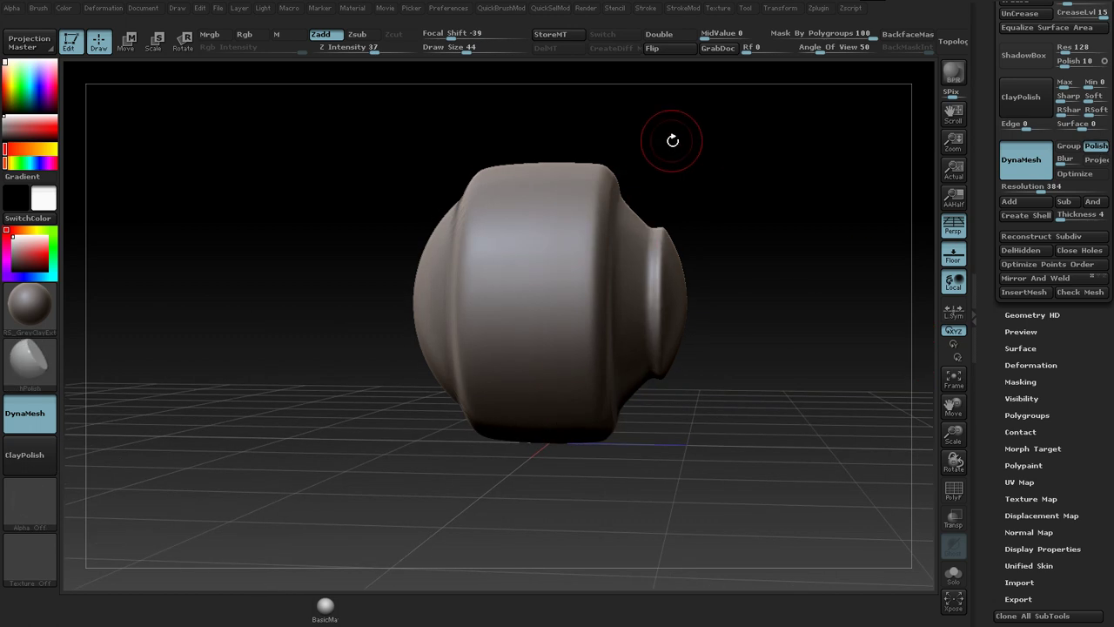
# Step: Flatten and sharpen the wide central band and its edges with the hPolish brush, reducing the draw size to 68
pyautogui.keyDown('shift'); pyautogui.moveTo(667, 132); pyautogui.dragTo(659, 139); pyautogui.keyUp('shift')
pyautogui.press('h')
pyautogui.moveTo(537, 192); pyautogui.dragTo(533, 326)
pyautogui.moveTo(510, 405); pyautogui.dragTo(511, 360)
pyautogui.press('[')
pyautogui.press('[')
pyautogui.press('[')
pyautogui.press('[')
pyautogui.press('[')
pyautogui.press('[')
pyautogui.moveTo(471, 210); pyautogui.dragTo(472, 287)
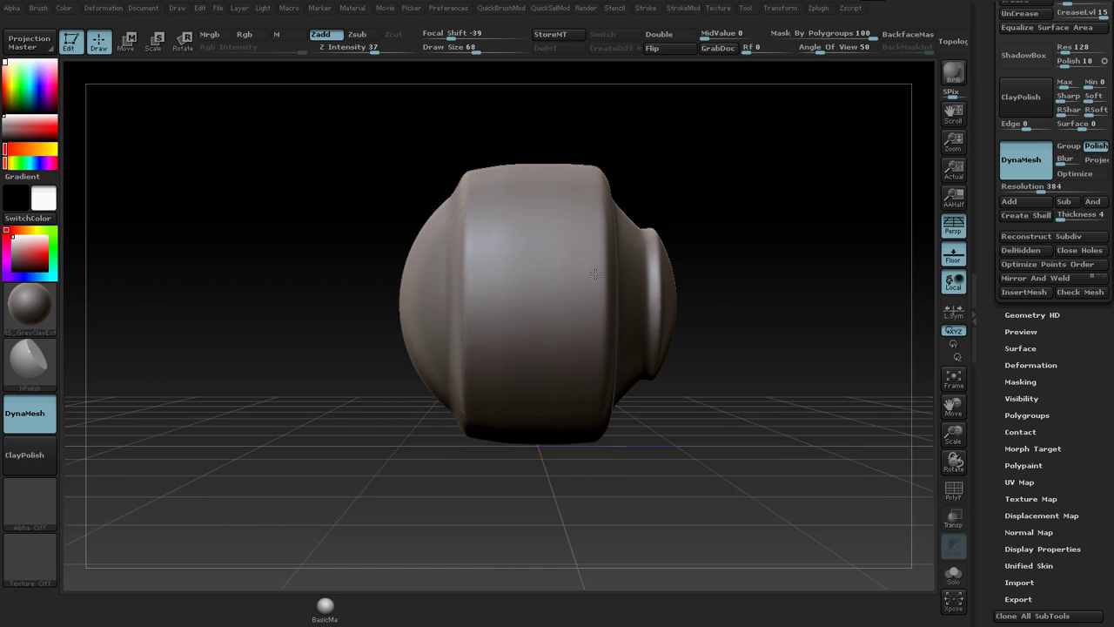
pyautogui.press('shift')
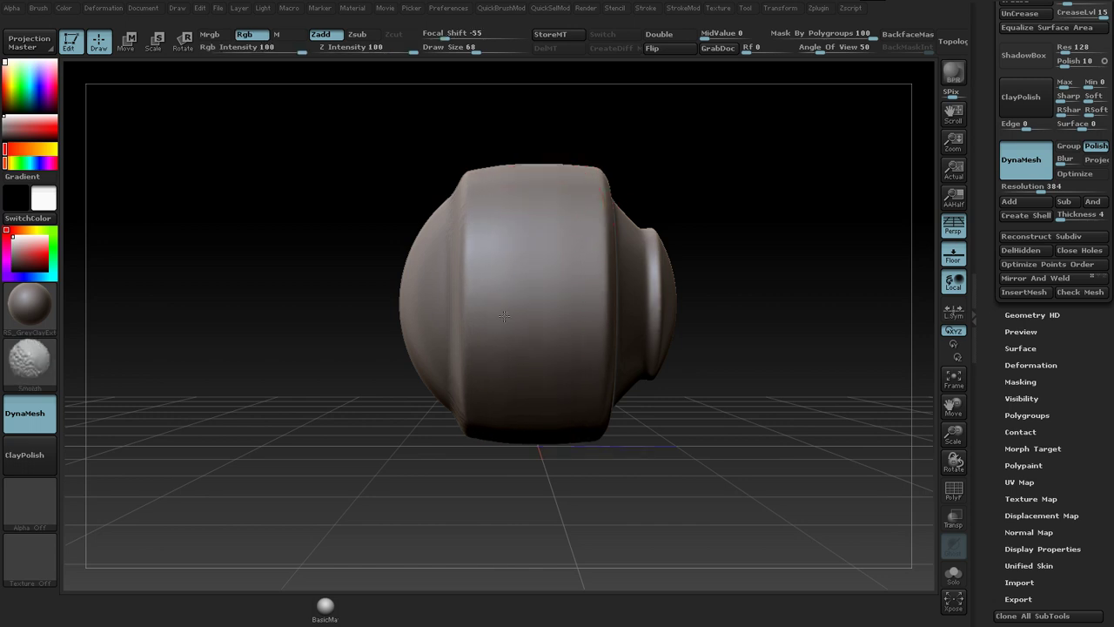
# Step: Cut a clean groove where the large dome meets the central band, using the Dam Standard brush
pyautogui.moveTo(593, 149)
pyautogui.mouseDown()
pyautogui.moveTo(642, 114)
pyautogui.moveTo(590, 224)
pyautogui.moveTo(778, 142)
pyautogui.moveTo(740, 127)
pyautogui.moveTo(754, 192)
pyautogui.moveTo(473, 224)
pyautogui.mouseUp()
pyautogui.press('b')
pyautogui.press('d')
pyautogui.press('s')
pyautogui.press('[')
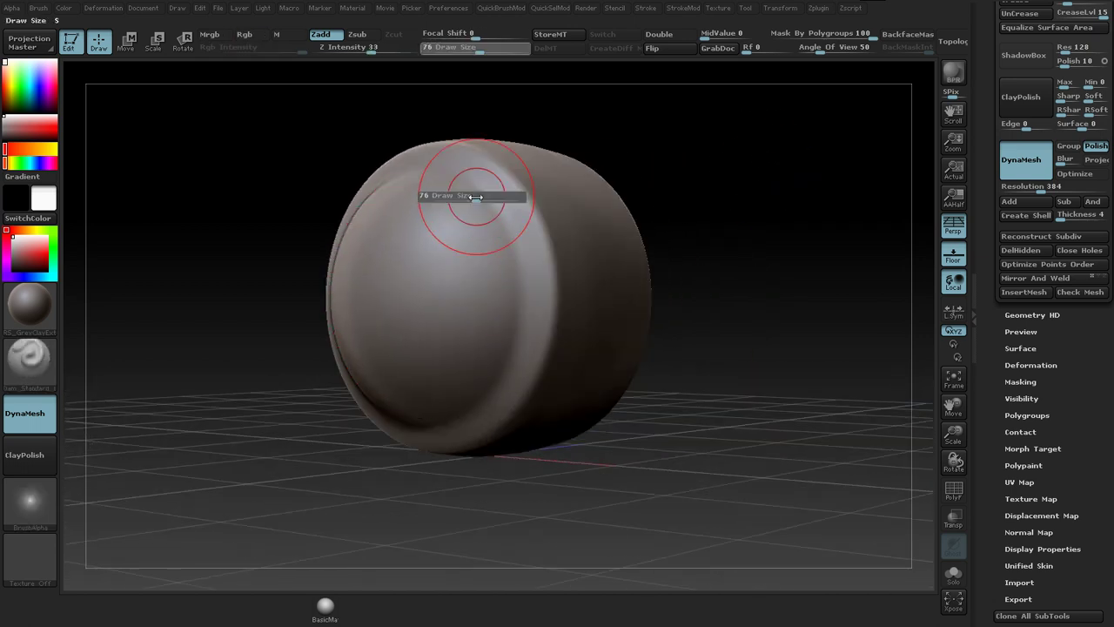
pyautogui.moveTo(437, 177); pyautogui.dragTo(493, 228)
pyautogui.hotkey('ctrl', 'z')
pyautogui.moveTo(441, 177); pyautogui.dragTo(502, 222)
pyautogui.moveTo(516, 307); pyautogui.dragTo(516, 318)
# Step: Build up the stepped cap on the other side with the Clay brush at draw size 88 and smooth it
pyautogui.moveTo(668, 154)
pyautogui.mouseDown()
pyautogui.moveTo(797, 178)
pyautogui.moveTo(791, 166)
pyautogui.mouseUp()
pyautogui.press('b')
pyautogui.press('c')
pyautogui.press('l')
pyautogui.press('s')
pyautogui.moveTo(662, 253); pyautogui.dragTo(672, 252)
pyautogui.moveTo(673, 329)
pyautogui.mouseDown()
pyautogui.moveTo(675, 305)
pyautogui.moveTo(671, 319)
pyautogui.mouseUp()
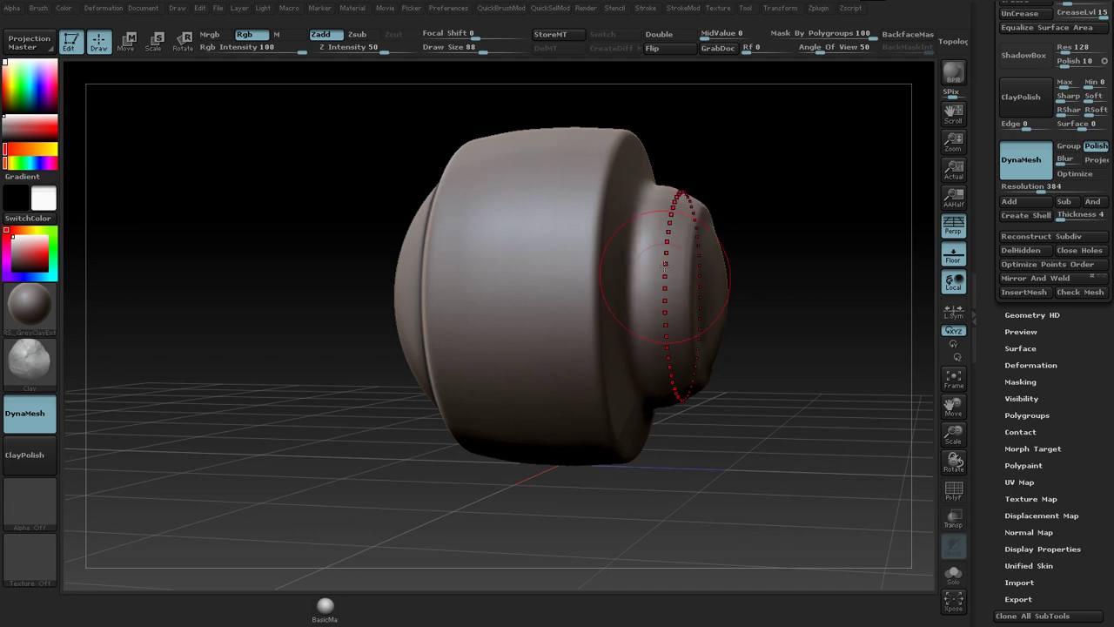
pyautogui.moveTo(776, 174); pyautogui.dragTo(716, 186)
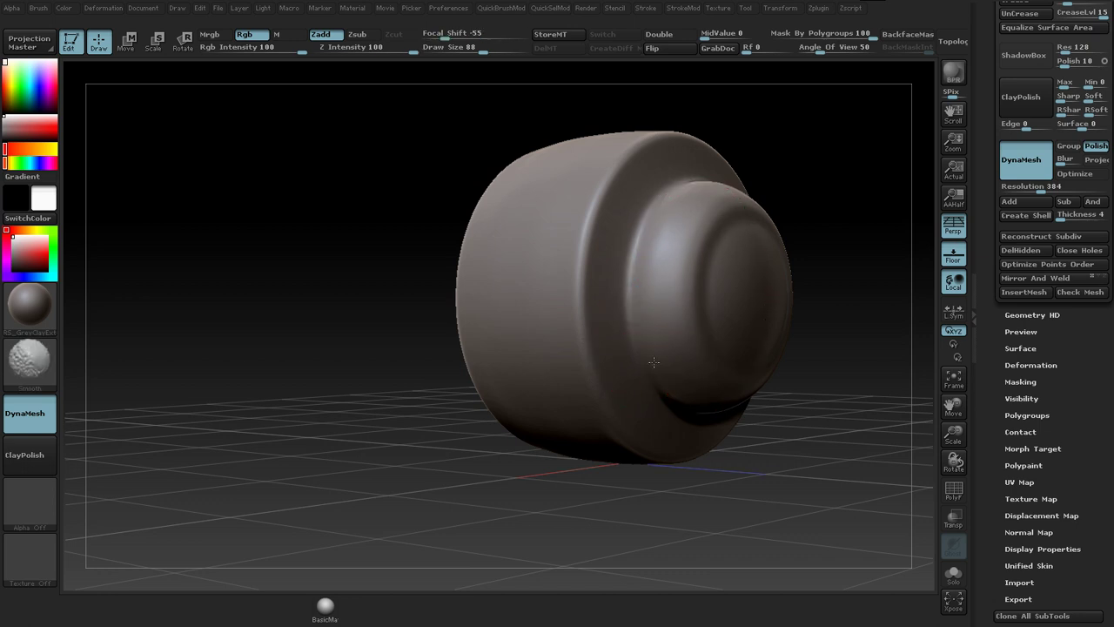
# Step: Flatten the front of the stepped cap with the hPolish brush at draw size 149
pyautogui.moveTo(759, 158)
pyautogui.mouseDown()
pyautogui.moveTo(807, 132)
pyautogui.moveTo(721, 148)
pyautogui.moveTo(748, 201)
pyautogui.moveTo(735, 204)
pyautogui.moveTo(759, 161)
pyautogui.moveTo(691, 202)
pyautogui.mouseUp()
pyautogui.press('b')
pyautogui.press('h')
pyautogui.press('p')
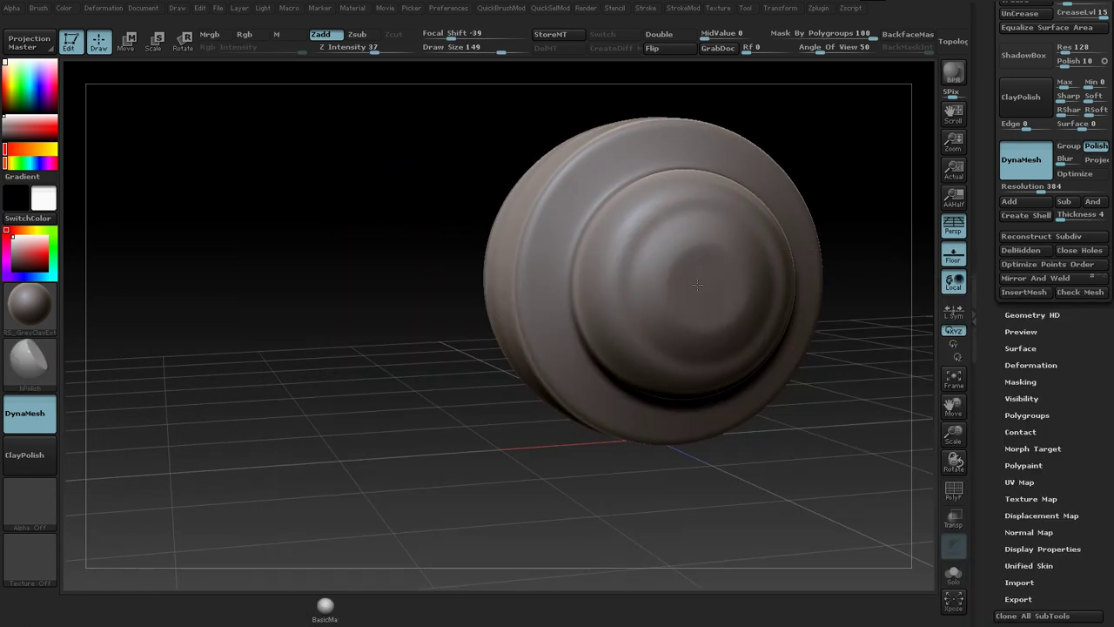
# Step: Trim the side wall of the stepped cap with the TrimDynamic brush and smooth its transition to the band
pyautogui.moveTo(834, 198)
pyautogui.mouseDown()
pyautogui.moveTo(865, 199)
pyautogui.moveTo(746, 203)
pyautogui.moveTo(752, 221)
pyautogui.moveTo(629, 271)
pyautogui.mouseUp()
pyautogui.press('b')
pyautogui.press('t')
pyautogui.press('d')
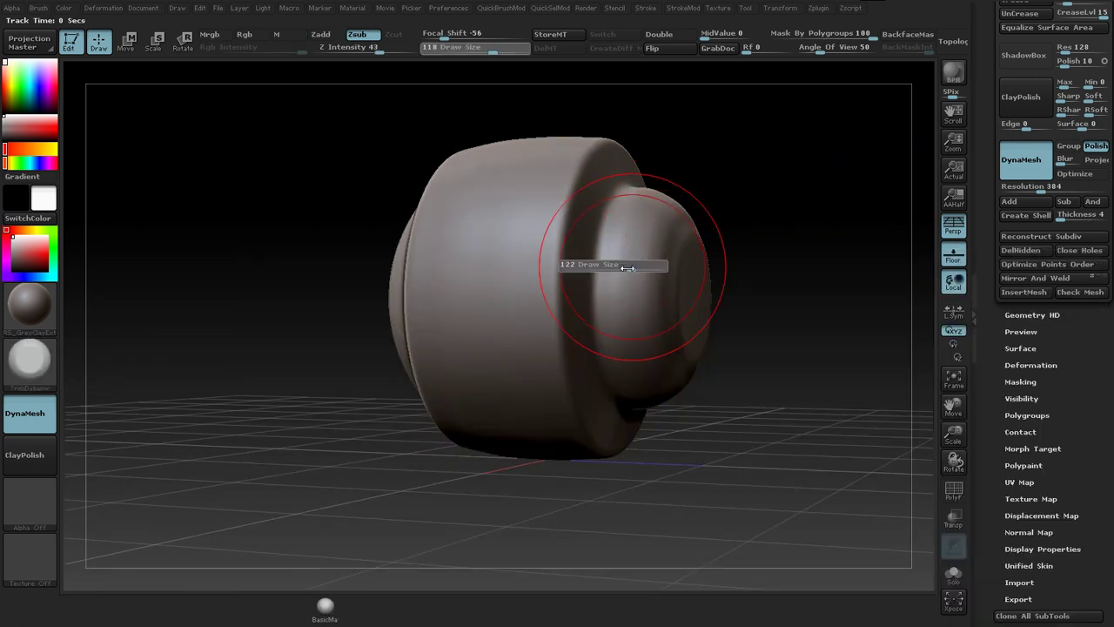
pyautogui.press('shift')
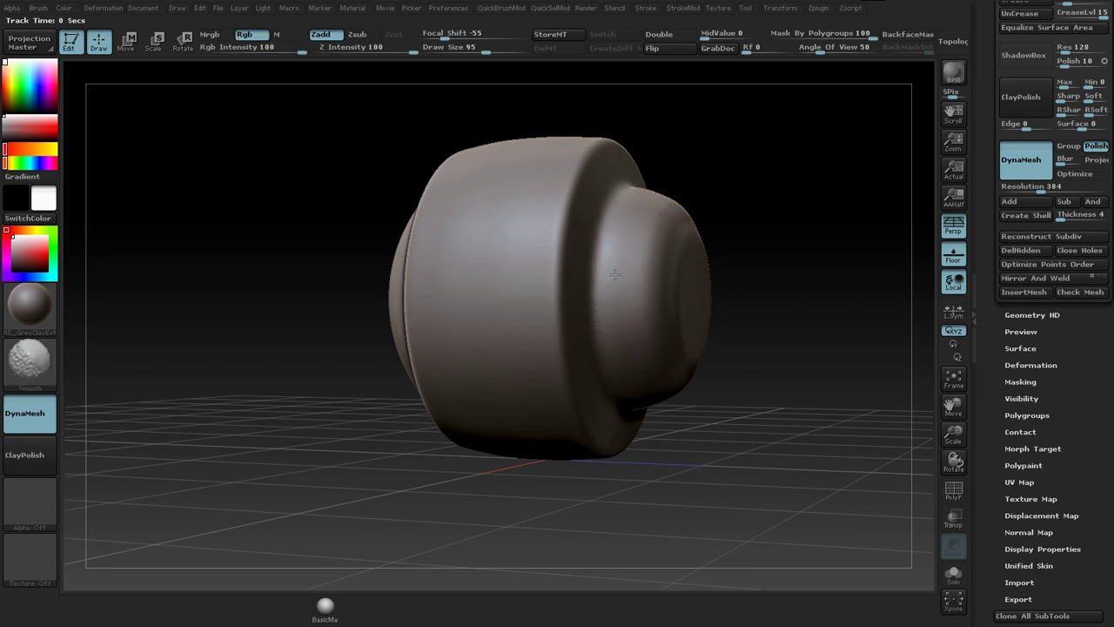
pyautogui.moveTo(729, 111); pyautogui.dragTo(549, 117)
pyautogui.keyDown('shift'); pyautogui.moveTo(640, 213); pyautogui.dragTo(696, 148); pyautogui.keyUp('shift')
# Step: Flatten the cap's end into a crisp circular face with TrimDynamic at draw size 65 and hPolish at 88
pyautogui.moveTo(383, 418); pyautogui.dragTo(536, 437)
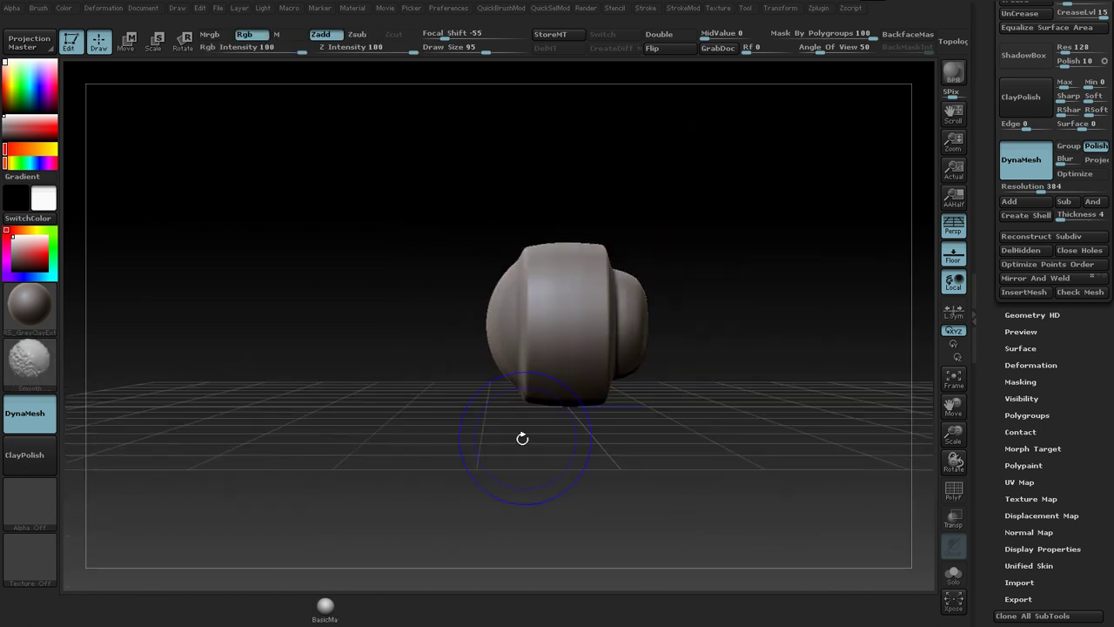
pyautogui.press('f')
pyautogui.moveTo(840, 251); pyautogui.dragTo(747, 247)
pyautogui.press('[')
pyautogui.moveTo(549, 352); pyautogui.dragTo(562, 280)
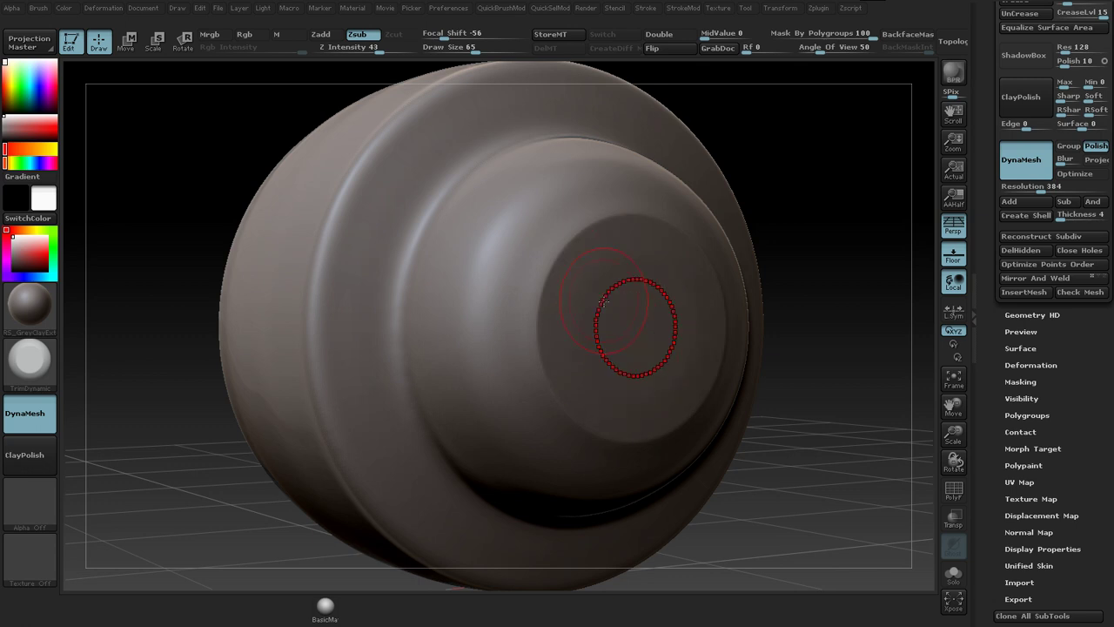
pyautogui.press('3')
pyautogui.press(']')
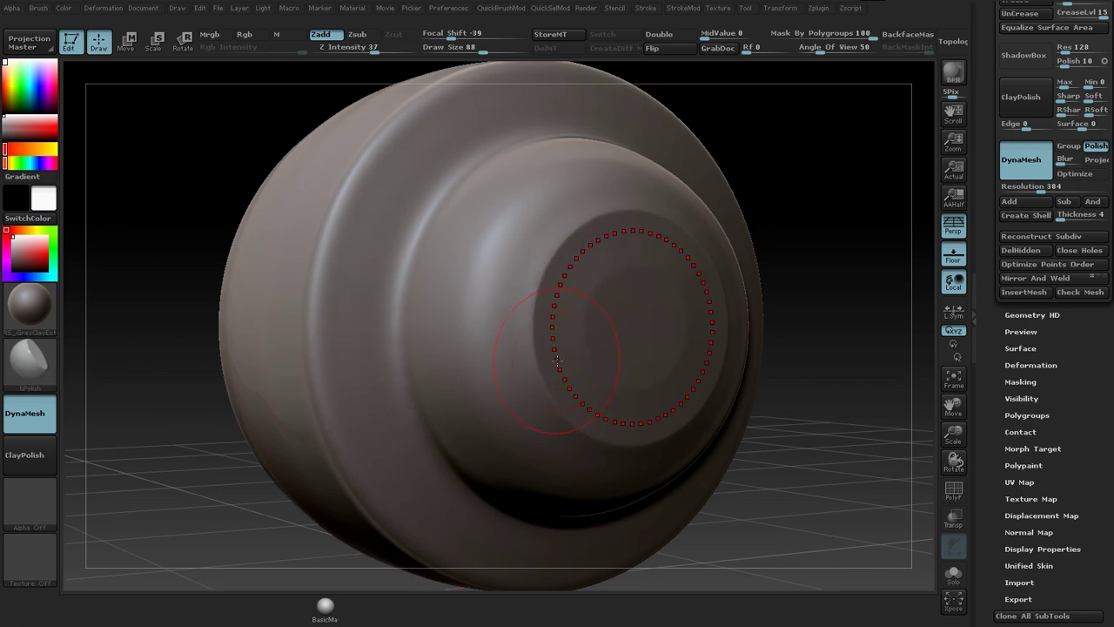
pyautogui.keyDown('alt'); pyautogui.moveTo(843, 293); pyautogui.dragTo(727, 259); pyautogui.keyUp('alt')
# Step: Raise a small round button at the centre of the cap's flat face with the Clay brush at draw size 39
pyautogui.press('b')
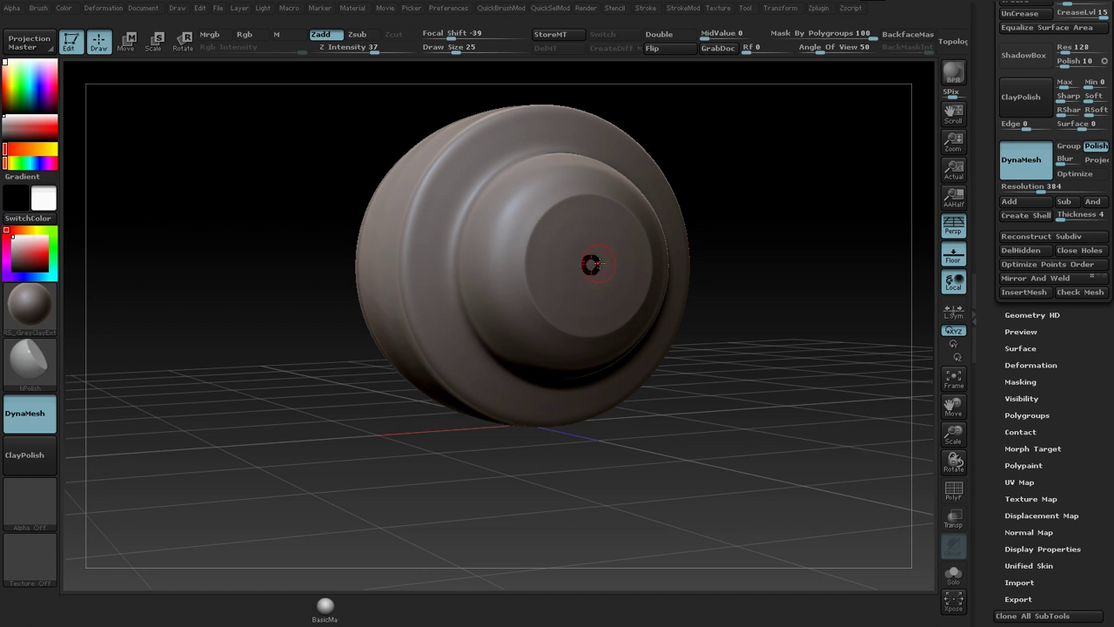
pyautogui.moveTo(597, 259); pyautogui.dragTo(603, 273)
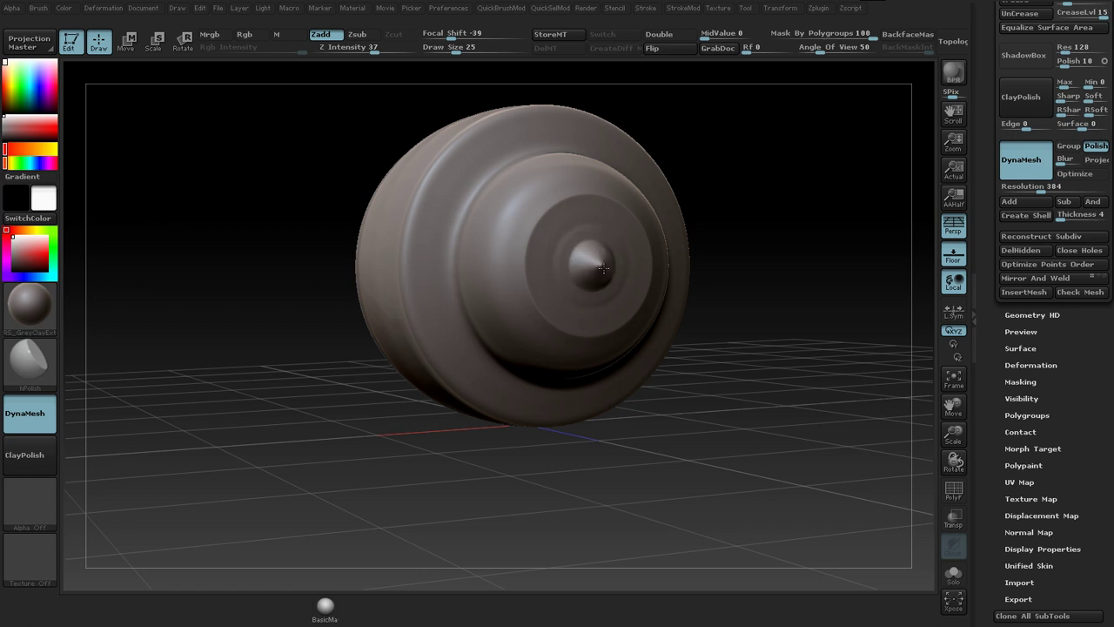
pyautogui.moveTo(725, 201); pyautogui.dragTo(738, 201)
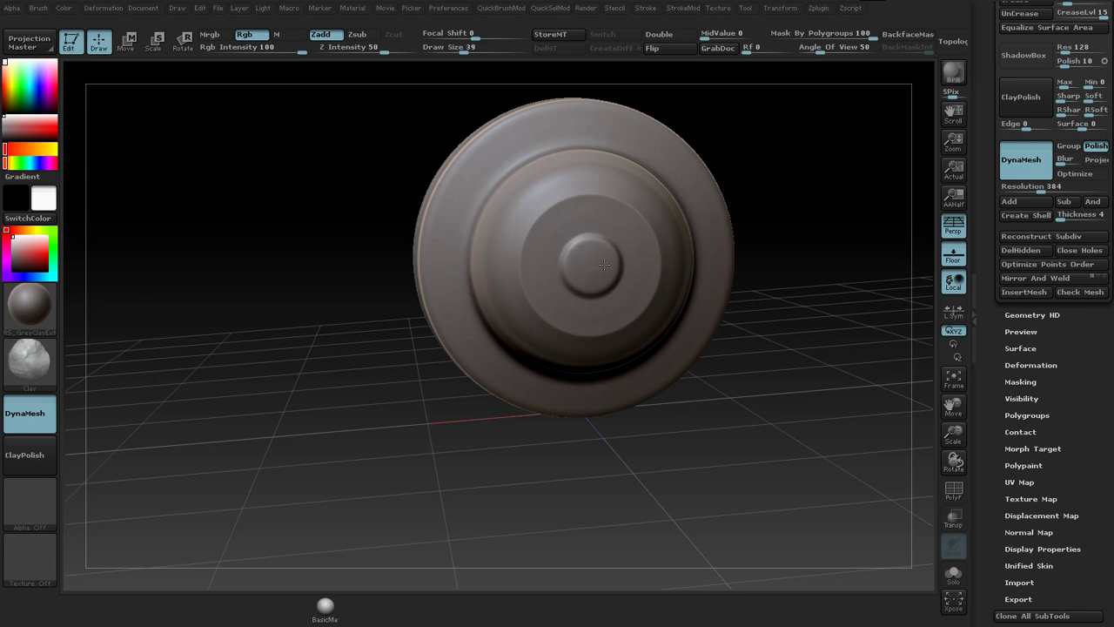
pyautogui.moveTo(805, 218); pyautogui.dragTo(751, 253)
pyautogui.keyDown('shift'); pyautogui.moveTo(592, 255); pyautogui.dragTo(581, 263); pyautogui.keyUp('shift')
# Step: Turn off perspective, mask the small centre button from a side view, and invert the mask so only the button is editable
pyautogui.moveTo(650, 254)
pyautogui.mouseDown()
pyautogui.moveTo(693, 250)
pyautogui.moveTo(671, 235)
pyautogui.mouseUp()
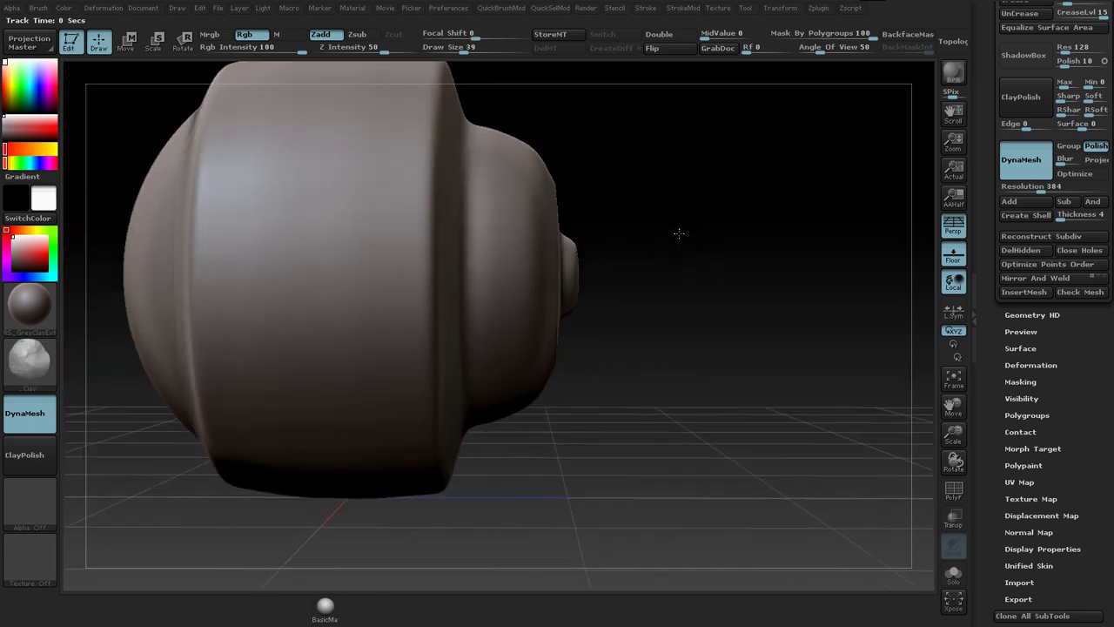
pyautogui.press('p')
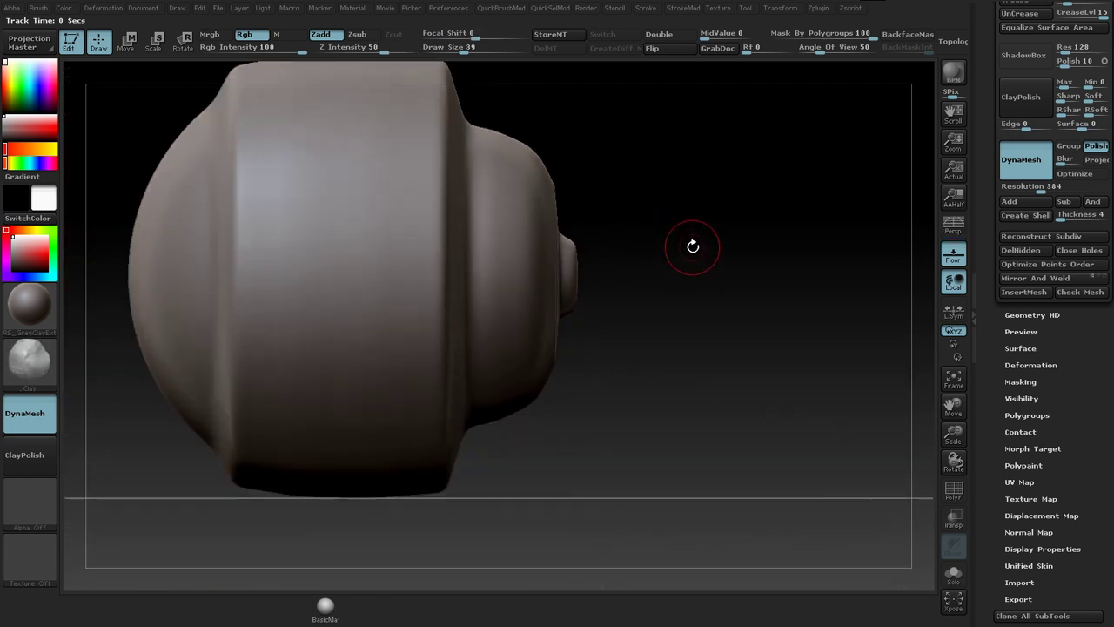
pyautogui.press('ctrl')
pyautogui.keyDown('ctrl'); pyautogui.moveTo(622, 166); pyautogui.dragTo(563, 370); pyautogui.keyUp('ctrl')
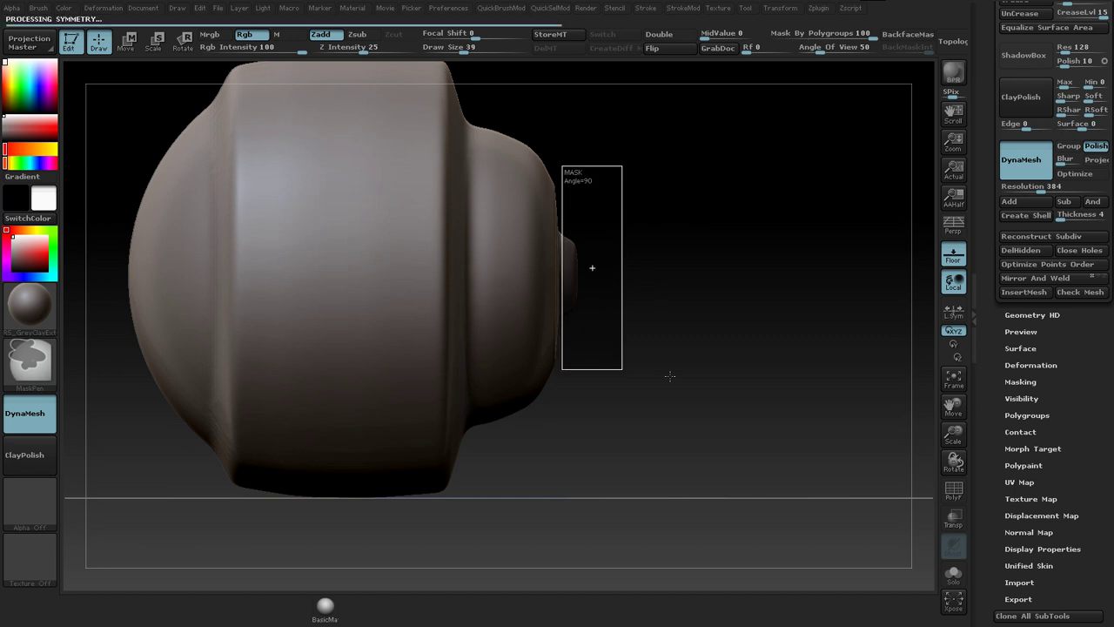
pyautogui.press('w')
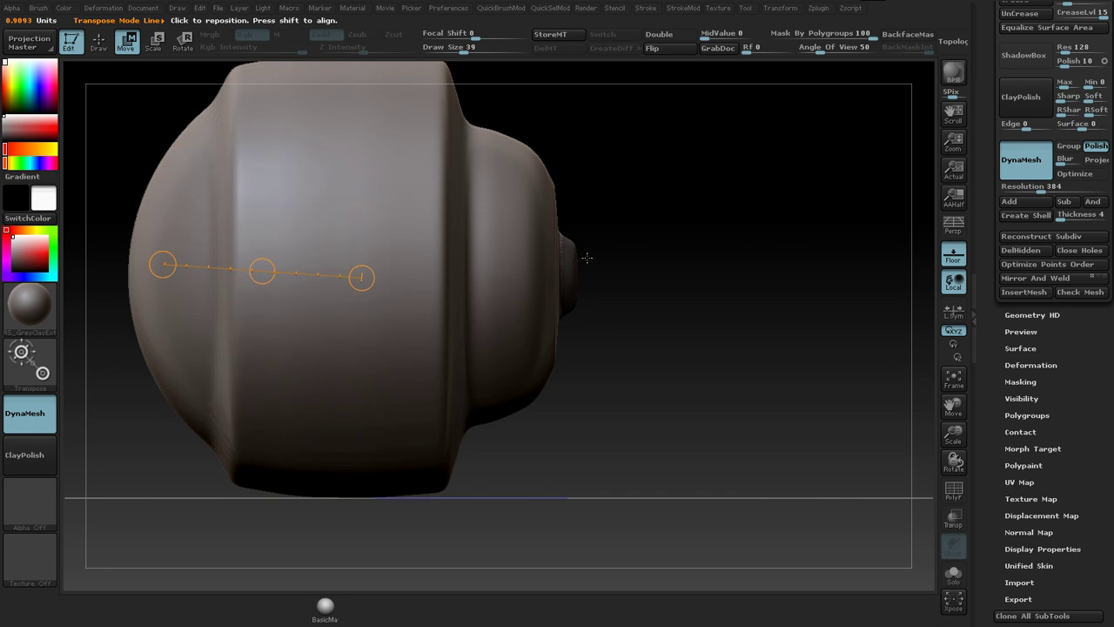
pyautogui.keyDown('ctrl'); pyautogui.click(615, 261); pyautogui.keyUp('ctrl')
# Step: Pull the unmasked centre button outward with Transpose Move by about 0.69 units to form a long cylindrical shaft, then return to drawing
pyautogui.moveTo(571, 268)
pyautogui.mouseDown()
pyautogui.moveTo(841, 255)
pyautogui.moveTo(855, 272)
pyautogui.mouseUp()
pyautogui.keyDown('alt'); pyautogui.moveTo(711, 378); pyautogui.dragTo(647, 297); pyautogui.keyUp('alt')
pyautogui.hotkey('ctrl', 'z')
pyautogui.moveTo(548, 290); pyautogui.dragTo(727, 301)
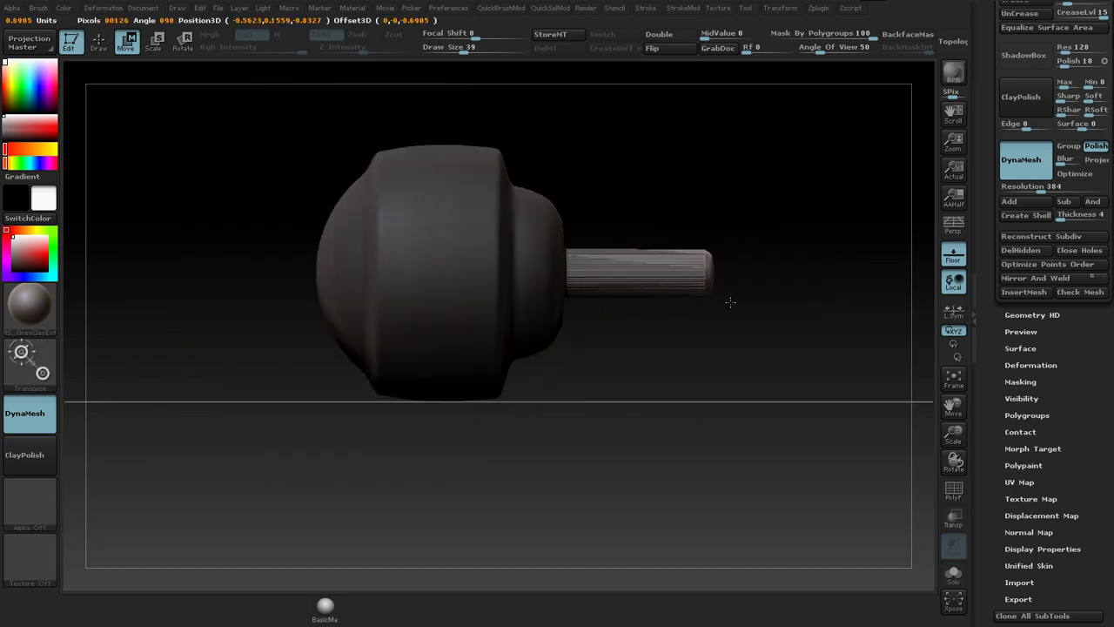
pyautogui.moveTo(863, 204)
pyautogui.mouseDown()
pyautogui.moveTo(800, 218)
pyautogui.moveTo(835, 208)
pyautogui.moveTo(816, 169)
pyautogui.moveTo(809, 196)
pyautogui.moveTo(815, 183)
pyautogui.mouseUp()
pyautogui.press('q')
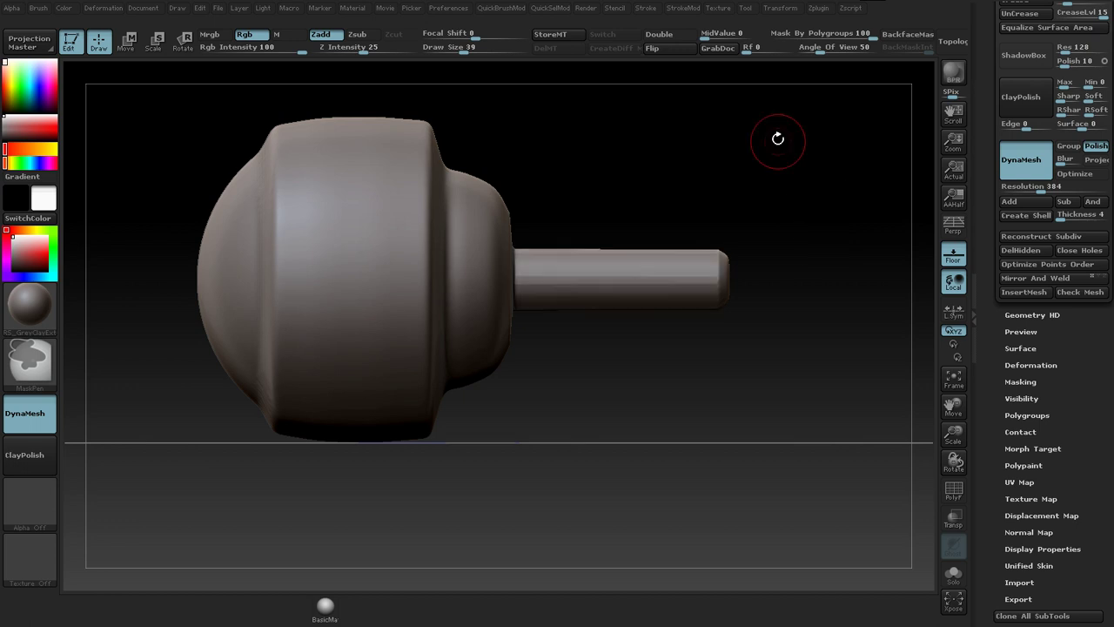
# Step: Even out the stretched surface of the shaft with the Smooth brush at draw size 113
pyautogui.moveTo(795, 217); pyautogui.dragTo(786, 218)
pyautogui.moveTo(801, 180)
pyautogui.mouseDown()
pyautogui.moveTo(870, 137)
pyautogui.moveTo(603, 270)
pyautogui.mouseUp()
pyautogui.press('shift')
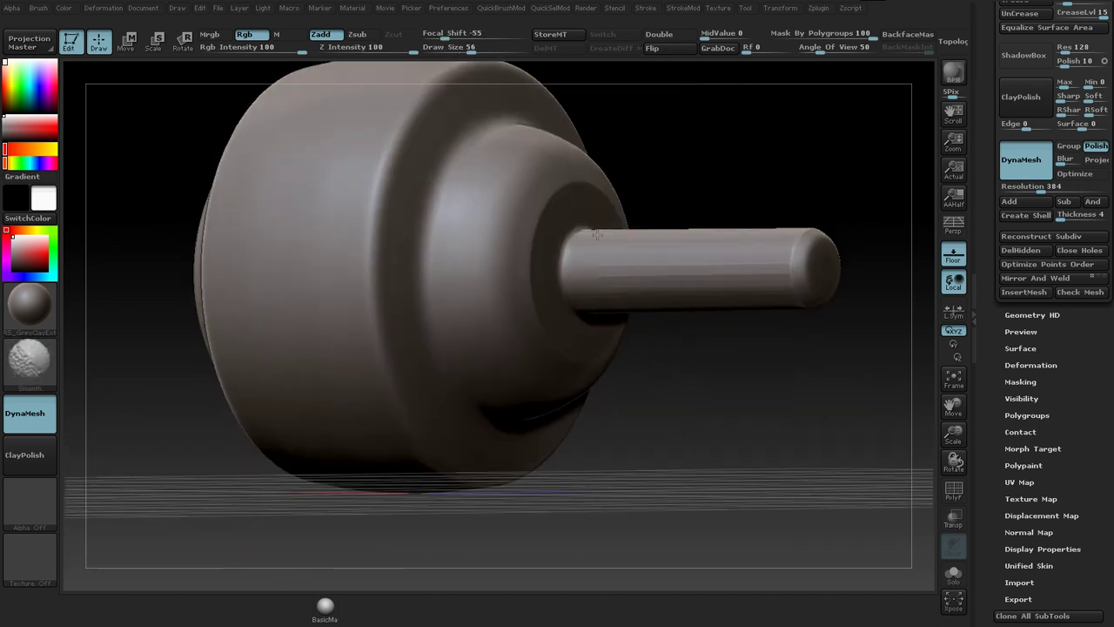
pyautogui.keyDown('shift'); pyautogui.moveTo(787, 174); pyautogui.dragTo(813, 180); pyautogui.keyUp('shift')
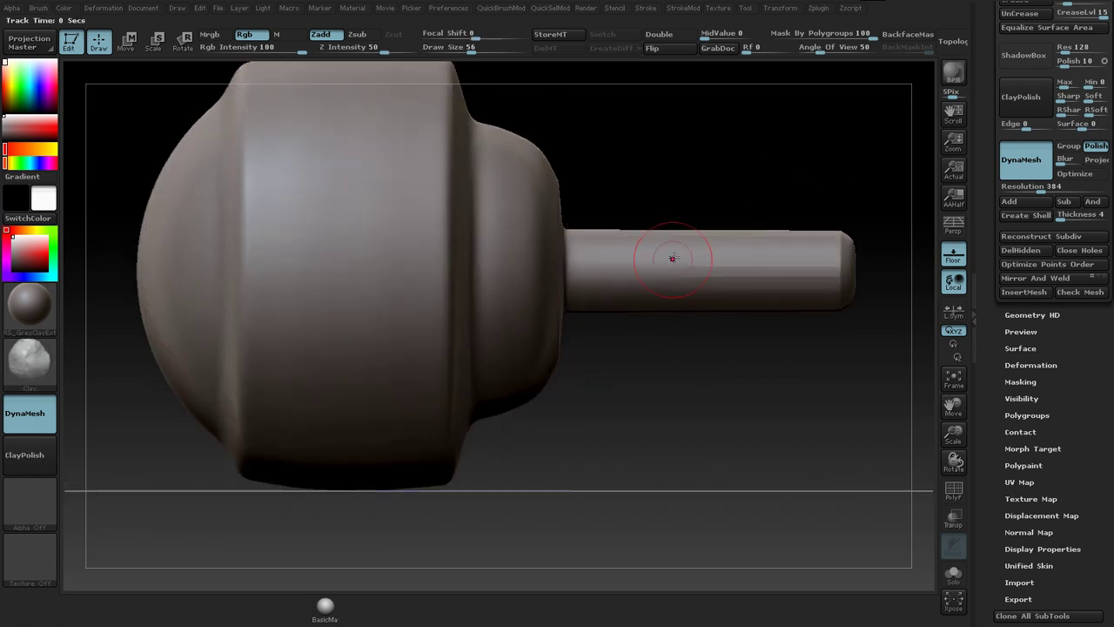
pyautogui.press('shift')
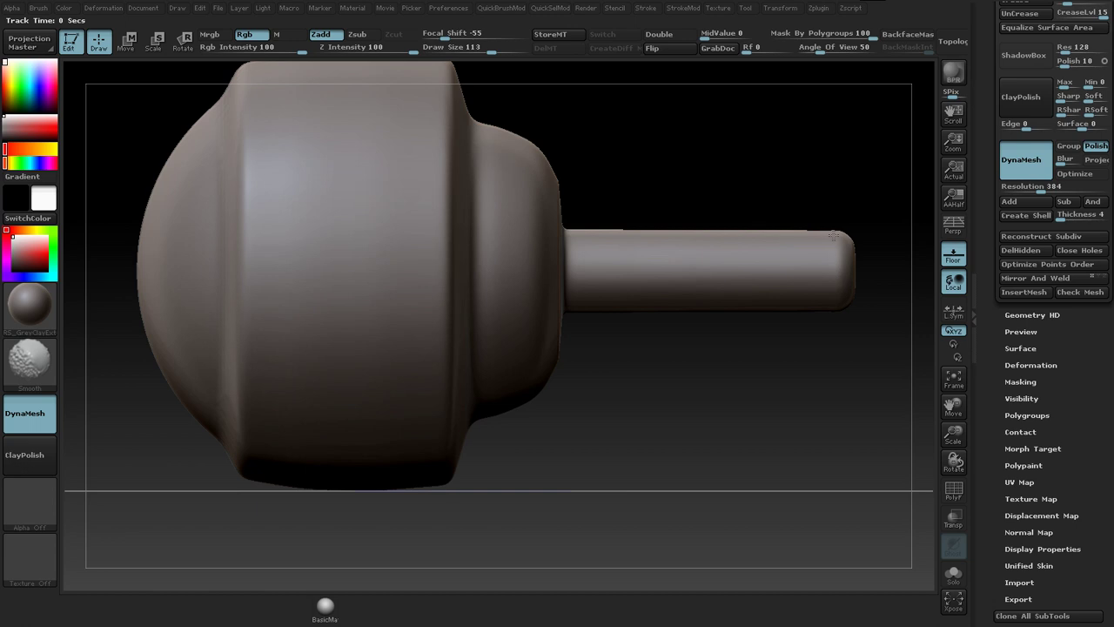
pyautogui.keyDown('alt'); pyautogui.moveTo(790, 169); pyautogui.dragTo(871, 146); pyautogui.keyUp('alt')
pyautogui.moveTo(870, 146); pyautogui.dragTo(787, 193)
# Step: Carve a circular groove where the cap meets the wide band with the Dam_Standard brush at draw size 29
pyautogui.press('b')
pyautogui.press('d')
pyautogui.press('s')
pyautogui.press('s')
pyautogui.moveTo(596, 211); pyautogui.dragTo(581, 215)
pyautogui.moveTo(798, 166); pyautogui.dragTo(660, 238)
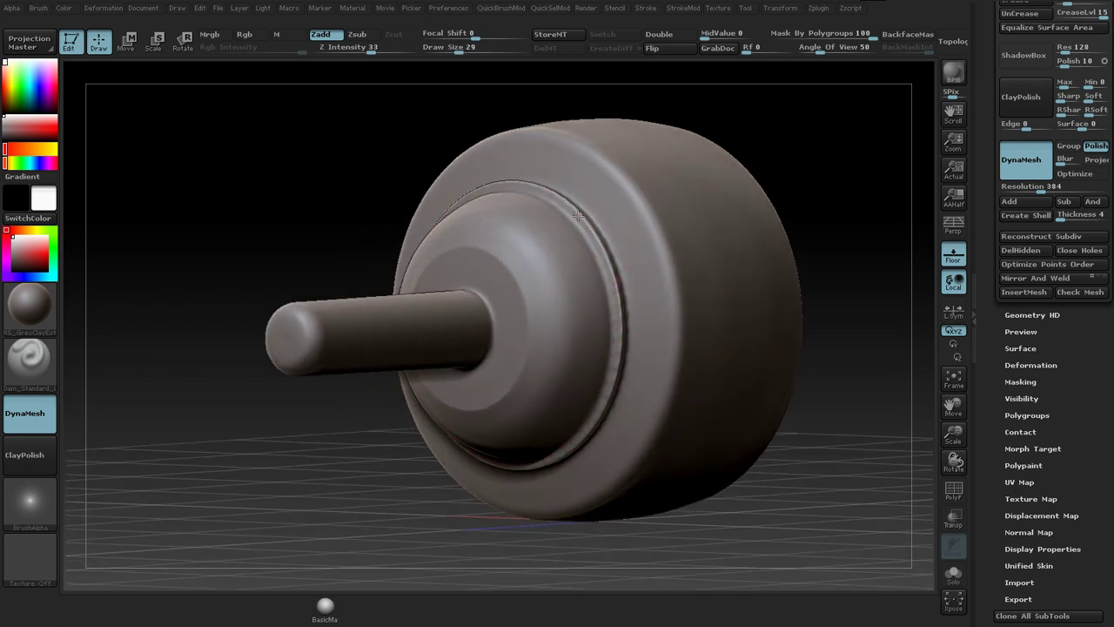
# Step: Smooth the groove around the cap's base at draw size 29 and set the Dam_Standard brush's LazyStep to 0.05
pyautogui.keyDown('shift'); pyautogui.moveTo(586, 229); pyautogui.dragTo(583, 224); pyautogui.keyUp('shift')
pyautogui.keyDown('shift'); pyautogui.moveTo(612, 303); pyautogui.dragTo(579, 229); pyautogui.keyUp('shift')
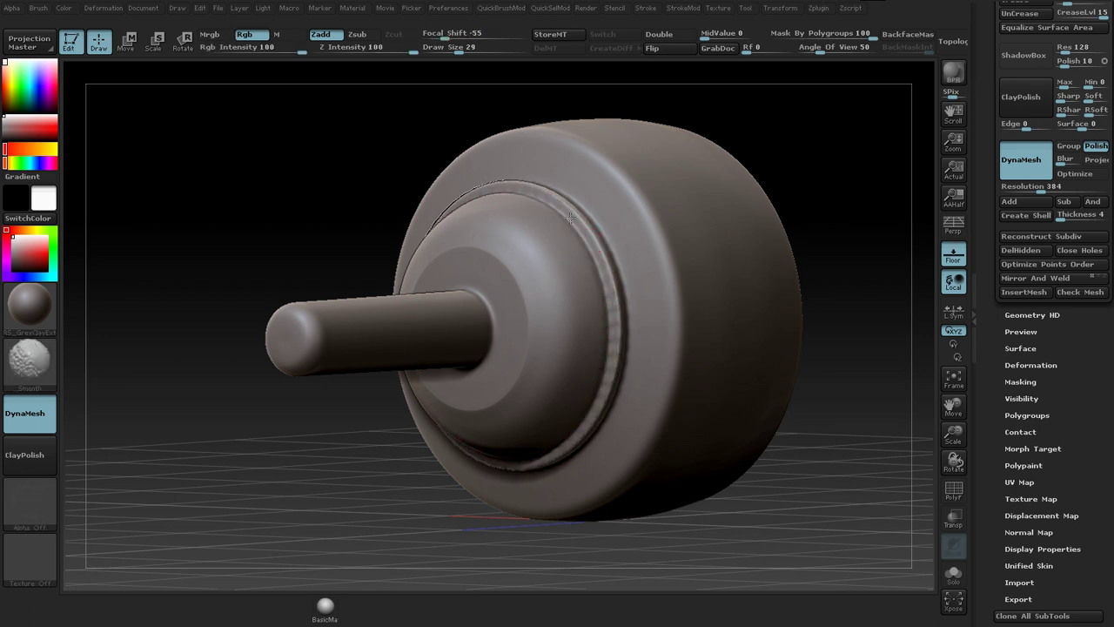
pyautogui.keyDown('shift'); pyautogui.moveTo(613, 311); pyautogui.dragTo(616, 323); pyautogui.keyUp('shift')
pyautogui.moveTo(814, 158)
pyautogui.mouseDown()
pyautogui.moveTo(823, 192)
pyautogui.moveTo(778, 133)
pyautogui.mouseUp()
pyautogui.press('space')
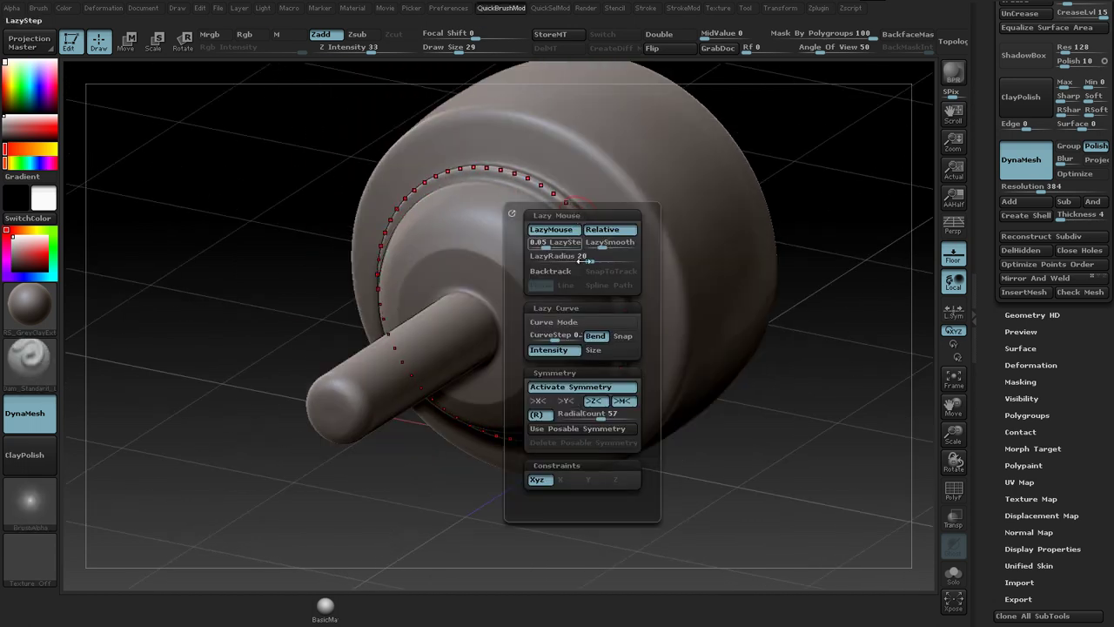
pyautogui.keyDown('shift'); pyautogui.moveTo(589, 214); pyautogui.dragTo(568, 194); pyautogui.keyUp('shift')
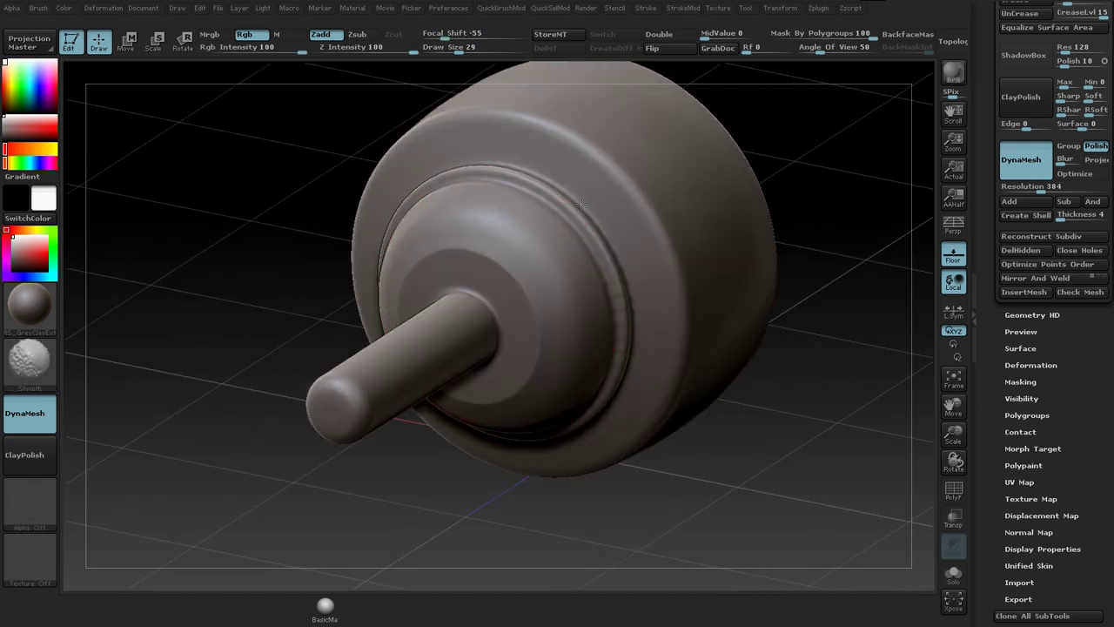
pyautogui.moveTo(608, 244)
pyautogui.keyDown('shift'); pyautogui.mouseDown()
pyautogui.moveTo(580, 232)
pyautogui.moveTo(599, 261)
pyautogui.mouseUp(); pyautogui.keyUp('shift')
# Step: Tighten the groove around the cap's base with the Pinch brush at draw size 51
pyautogui.press('b')
pyautogui.press('p')
pyautogui.press('i')
pyautogui.moveTo(592, 223); pyautogui.dragTo(604, 245)
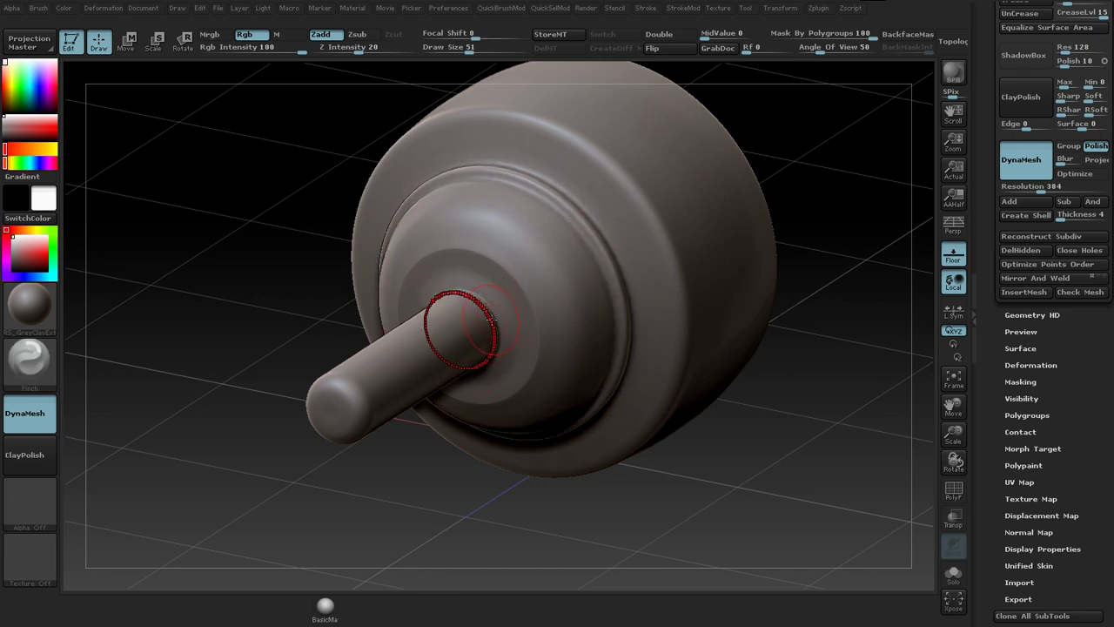
# Step: Switch to the Standard brush, try a stroke on the cap's flat face around the shaft, and undo it
pyautogui.moveTo(496, 528)
pyautogui.mouseDown()
pyautogui.moveTo(505, 529)
pyautogui.moveTo(452, 323)
pyautogui.mouseUp()
pyautogui.press('b')
pyautogui.press('s')
pyautogui.press('t')
pyautogui.press('s')
pyautogui.press('b')
pyautogui.press('s')
pyautogui.press('t')
pyautogui.moveTo(459, 277)
pyautogui.mouseDown()
pyautogui.moveTo(502, 276)
pyautogui.moveTo(447, 272)
pyautogui.moveTo(470, 268)
pyautogui.mouseUp()
pyautogui.hotkey('ctrl', 'z')
# Step: Shape the cap's flat face around the shaft into a shallow dish with the Standard brush at Z Intensity 3 and draw size 68
pyautogui.press('u')
pyautogui.press('s')
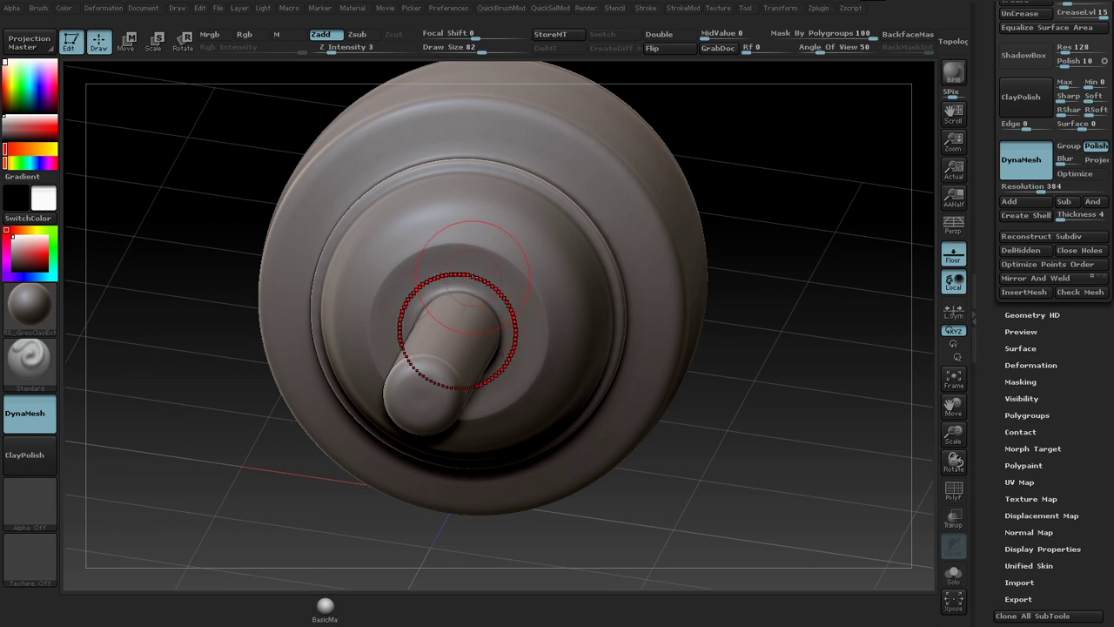
pyautogui.moveTo(796, 204); pyautogui.dragTo(766, 228)
pyautogui.press('s')
pyautogui.moveTo(470, 267); pyautogui.dragTo(462, 271)
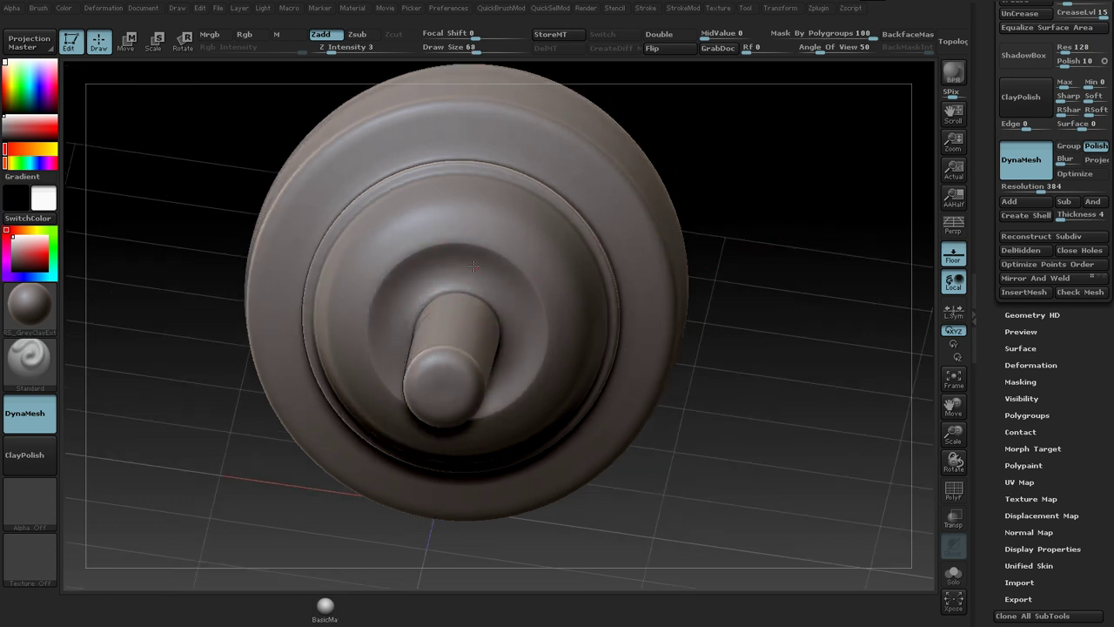
pyautogui.moveTo(784, 146); pyautogui.dragTo(759, 148)
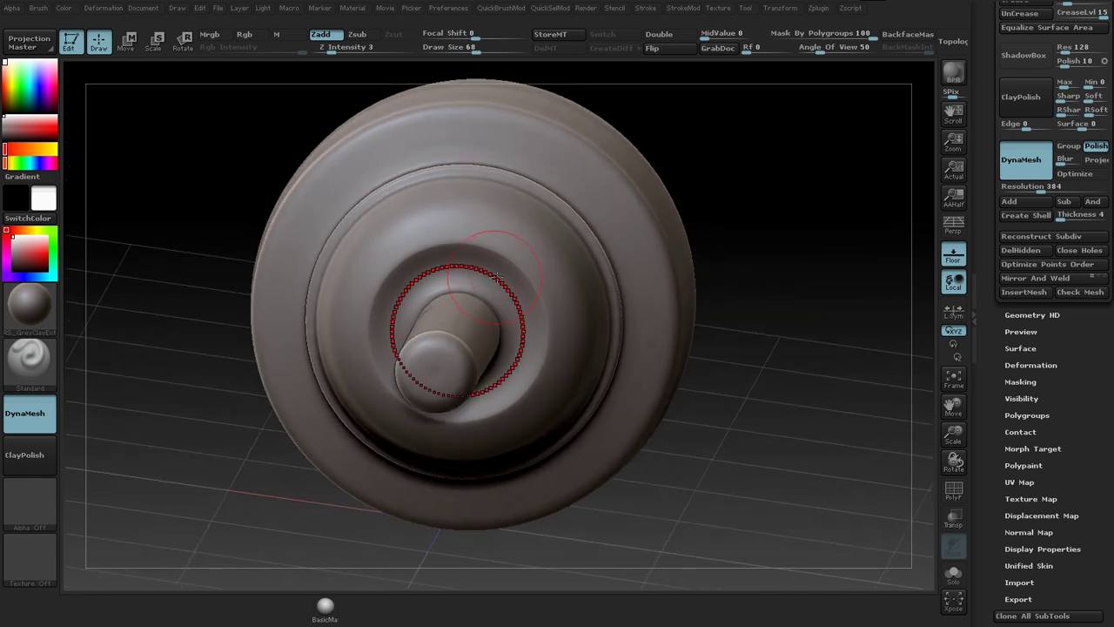
# Step: Carve a thin circular groove around the rim of the dished face with Dam_Standard at draw size 12 and smooth its outer edge
pyautogui.press('b')
pyautogui.press('d')
pyautogui.press('s')
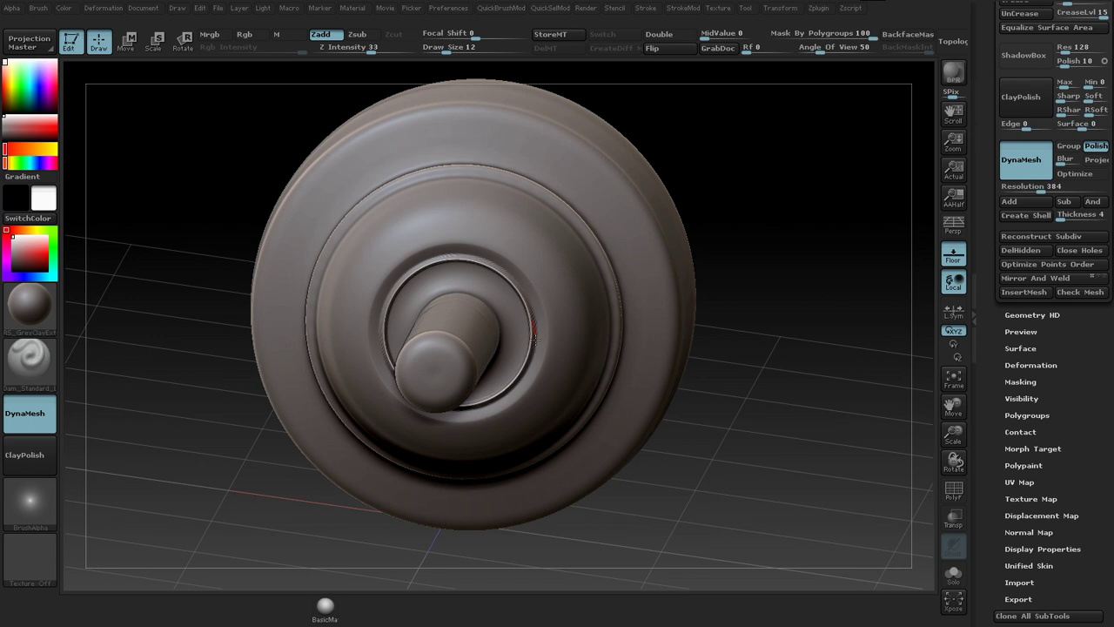
pyautogui.moveTo(792, 186)
pyautogui.mouseDown()
pyautogui.moveTo(803, 169)
pyautogui.moveTo(806, 218)
pyautogui.mouseUp()
pyautogui.keyDown('shift'); pyautogui.moveTo(554, 274); pyautogui.dragTo(532, 289); pyautogui.keyUp('shift')
pyautogui.click(461, 249)
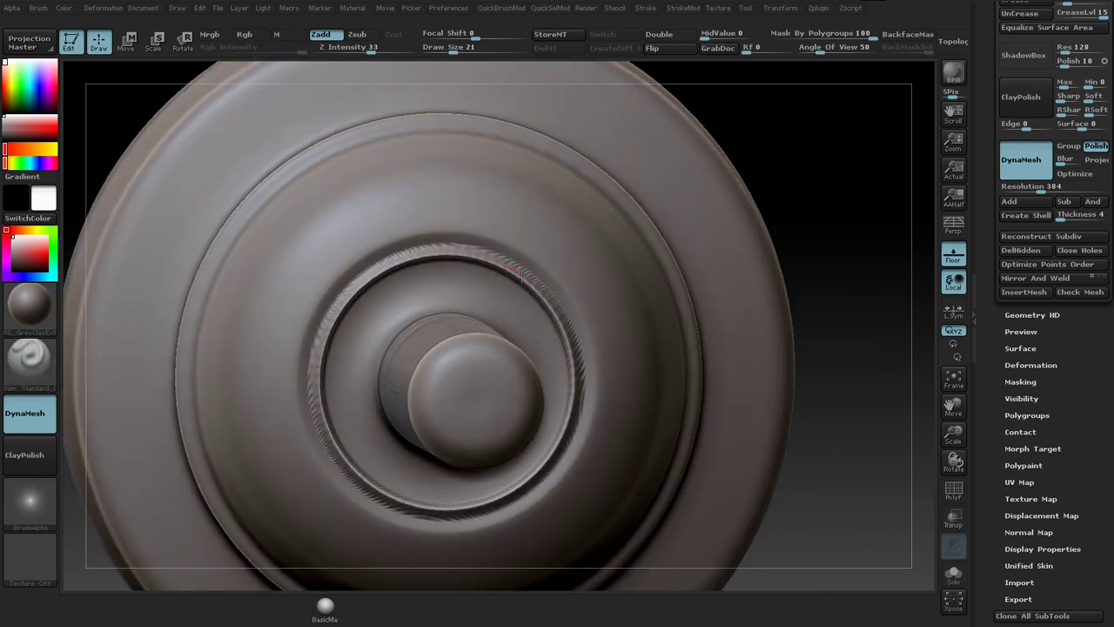
# Step: Refine the grooves around the dished face and the cap's base at draw size 25, and update the DynaMesh
pyautogui.moveTo(834, 182)
pyautogui.mouseDown()
pyautogui.moveTo(791, 316)
pyautogui.moveTo(751, 184)
pyautogui.moveTo(783, 201)
pyautogui.moveTo(756, 159)
pyautogui.moveTo(699, 144)
pyautogui.moveTo(765, 123)
pyautogui.moveTo(754, 127)
pyautogui.moveTo(763, 169)
pyautogui.mouseUp()
pyautogui.press('s')
pyautogui.click(341, 272)
pyautogui.moveTo(707, 196); pyautogui.dragTo(734, 196)
pyautogui.moveTo(819, 183); pyautogui.dragTo(653, 250)
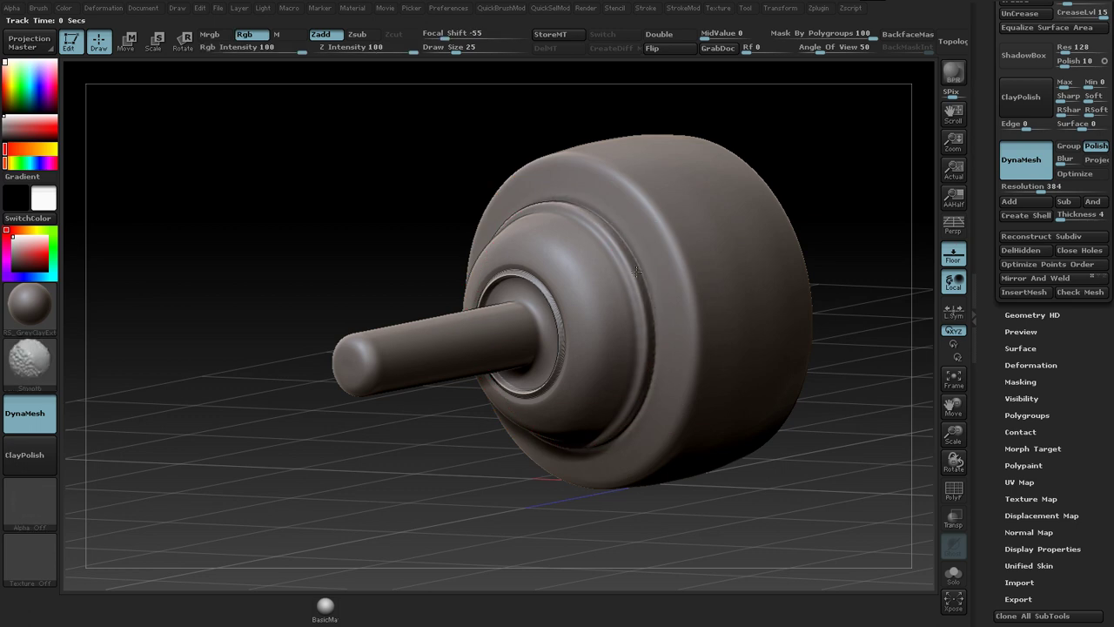
pyautogui.moveTo(746, 100)
pyautogui.mouseDown()
pyautogui.moveTo(758, 95)
pyautogui.moveTo(746, 82)
pyautogui.moveTo(706, 77)
pyautogui.moveTo(694, 93)
pyautogui.moveTo(771, 116)
pyautogui.moveTo(788, 149)
pyautogui.moveTo(754, 166)
pyautogui.mouseUp()
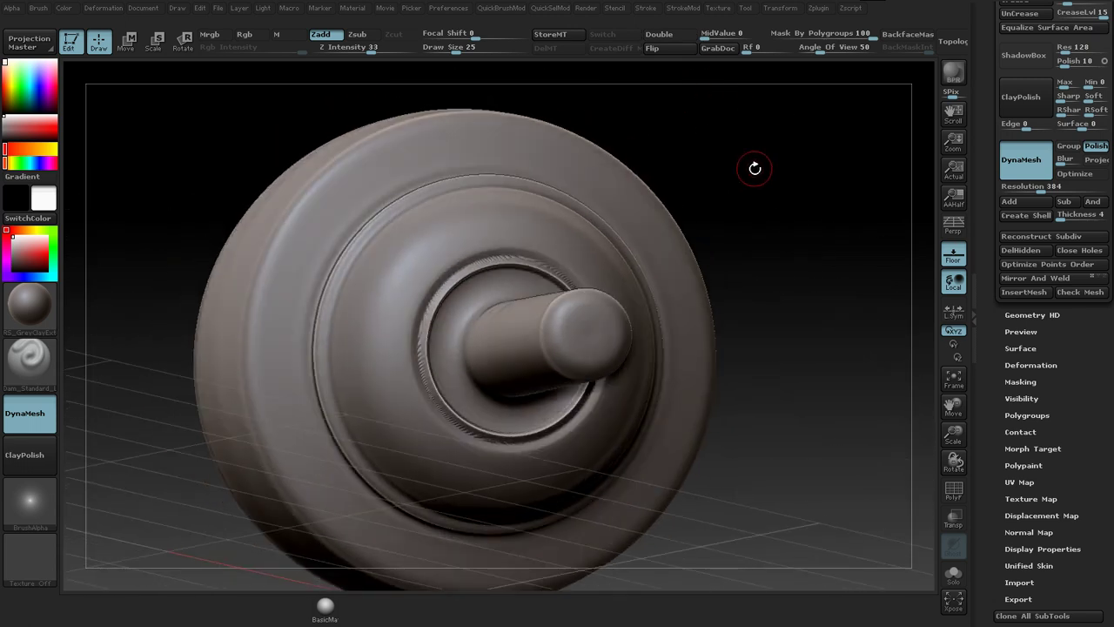
pyautogui.press('ctrl')
pyautogui.keyDown('ctrl'); pyautogui.moveTo(765, 268); pyautogui.dragTo(761, 261); pyautogui.keyUp('ctrl')
# Step: Raise a ridge around the front part of the wide band with the Standard brush at Z Intensity 20 and draw size 27
pyautogui.moveTo(770, 206); pyautogui.dragTo(758, 277)
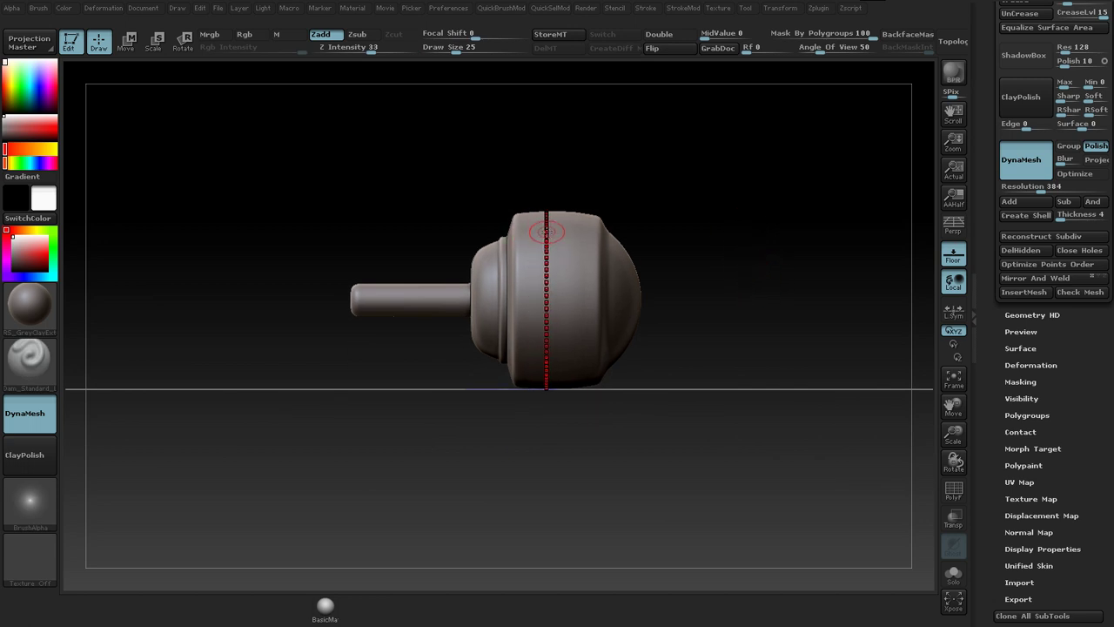
pyautogui.press('b')
pyautogui.press('s')
pyautogui.press('t')
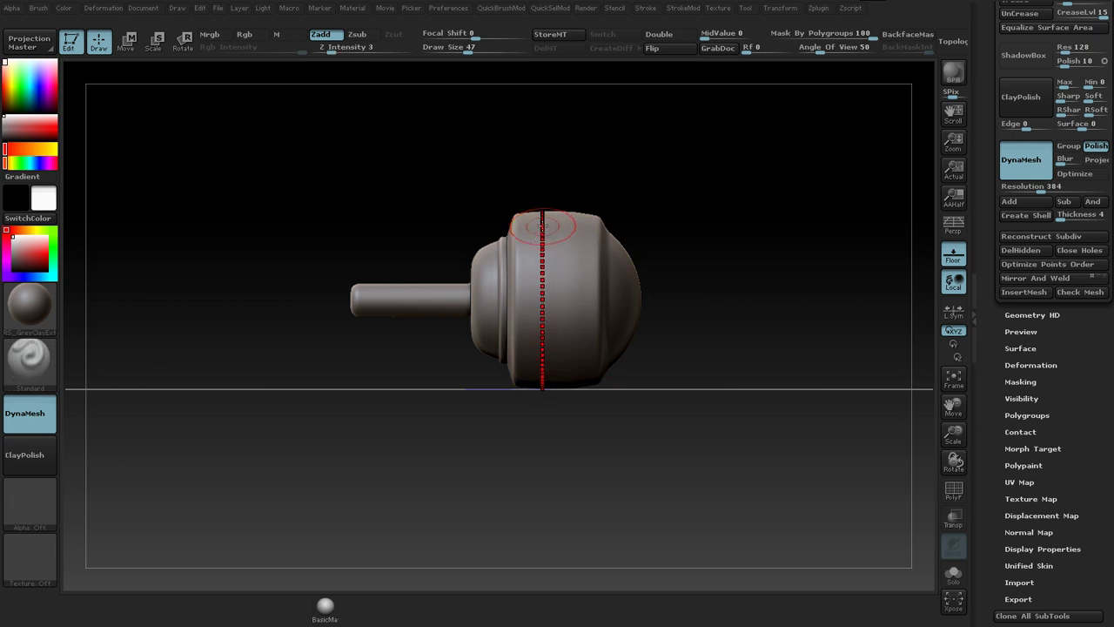
pyautogui.press('[')
pyautogui.press('[')
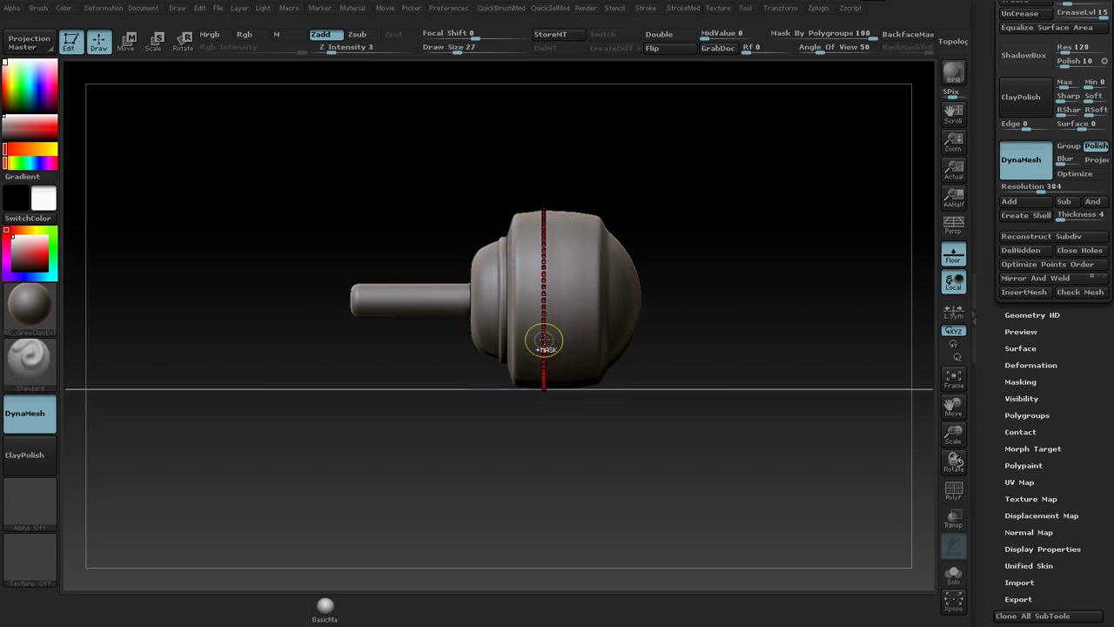
pyautogui.press('u')
pyautogui.moveTo(545, 334); pyautogui.dragTo(571, 335)
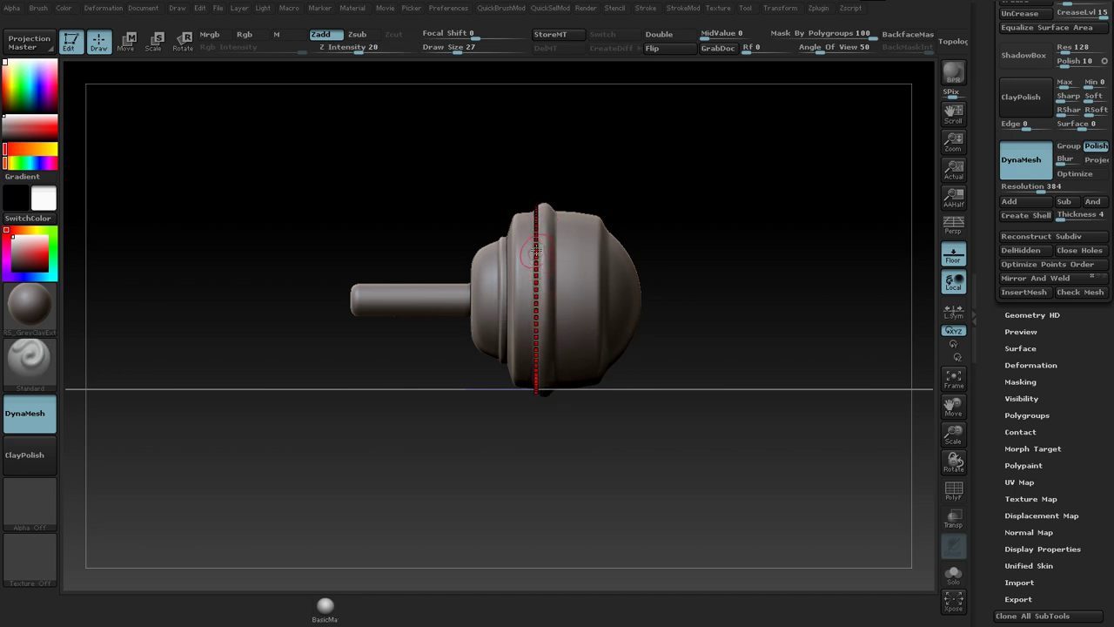
# Step: Rework the band's ridge into a narrower one closer to the cap with the Standard brush at draw sizes 19 and 23, smoothing its sides
pyautogui.keyDown('shift'); pyautogui.moveTo(536, 255); pyautogui.dragTo(537, 248); pyautogui.keyUp('shift')
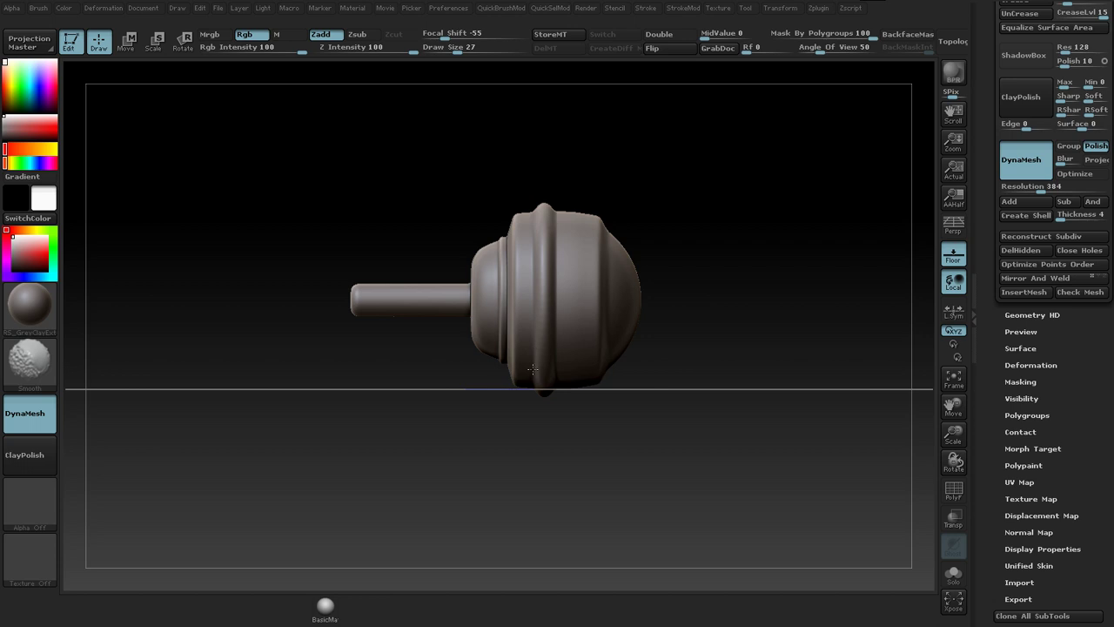
pyautogui.keyDown('shift'); pyautogui.moveTo(533, 316); pyautogui.dragTo(530, 261); pyautogui.keyUp('shift')
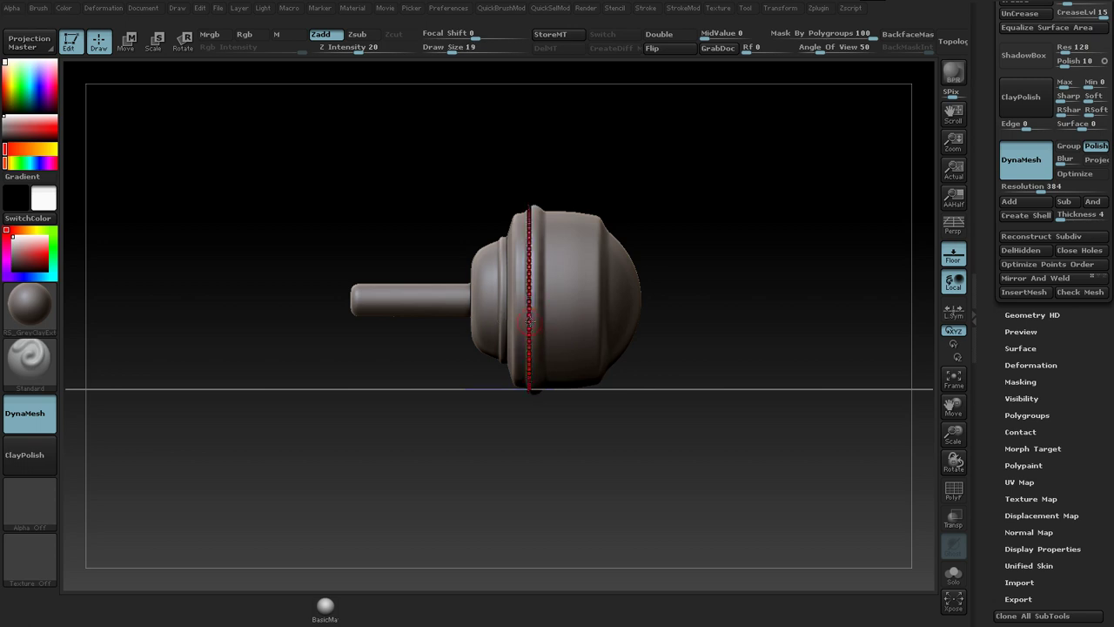
pyautogui.moveTo(580, 174); pyautogui.dragTo(577, 186)
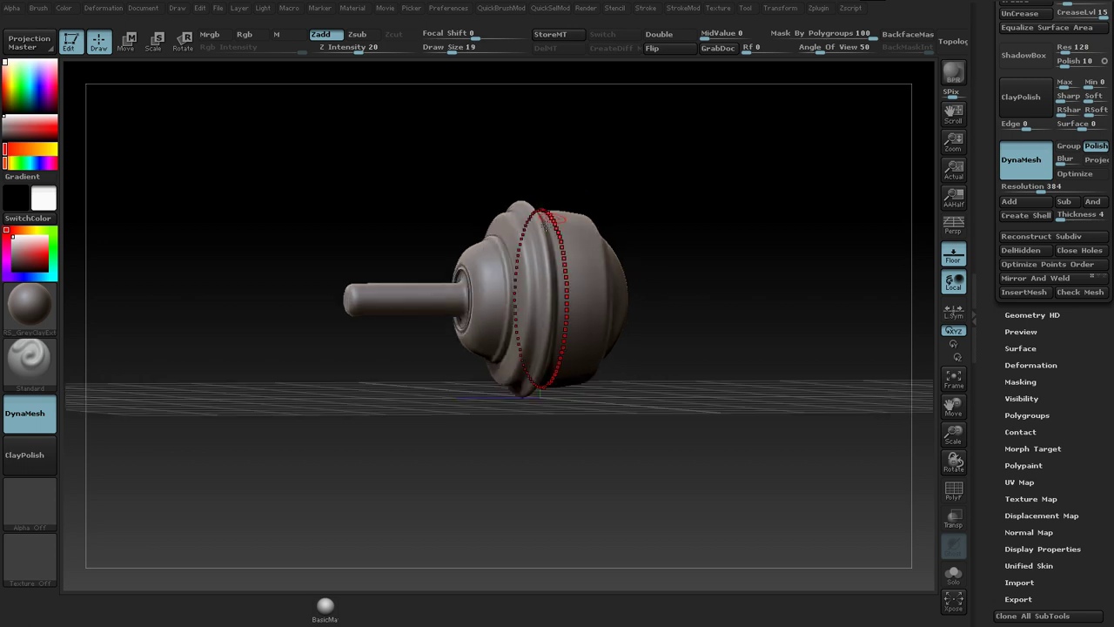
pyautogui.keyDown('shift'); pyautogui.moveTo(529, 218); pyautogui.dragTo(536, 218); pyautogui.keyUp('shift')
pyautogui.moveTo(614, 132); pyautogui.dragTo(578, 122)
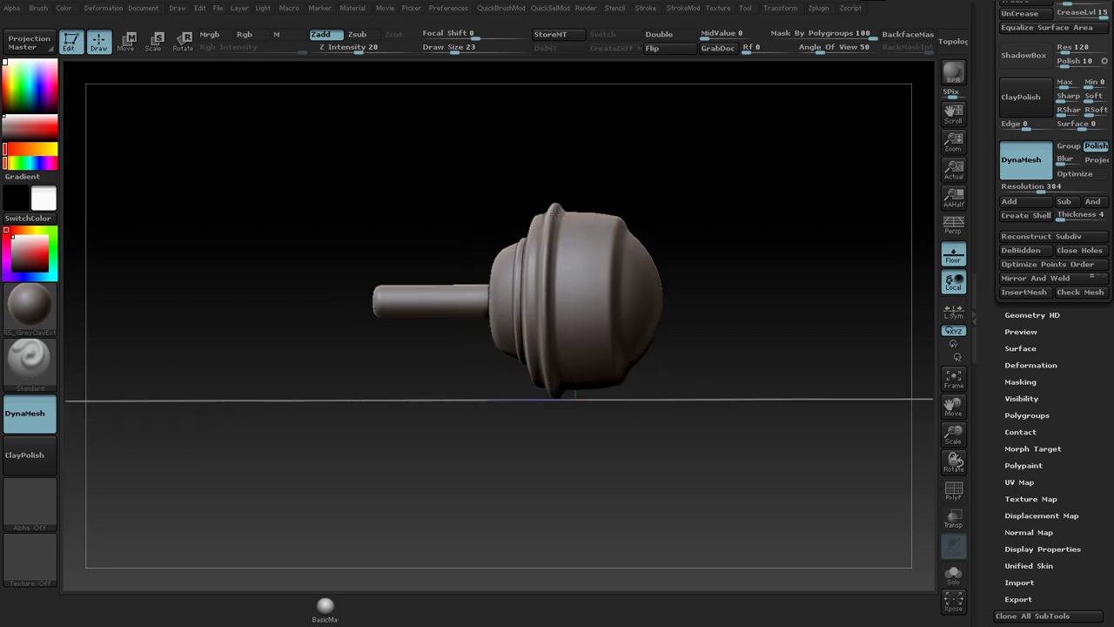
pyautogui.keyDown('shift'); pyautogui.moveTo(554, 263); pyautogui.dragTo(555, 343); pyautogui.keyUp('shift')
# Step: Cut a crease along the back of the ridge with Dam_Standard at draw size 23 and smooth the ridge at draw size 29
pyautogui.moveTo(636, 149)
pyautogui.keyDown('shift'); pyautogui.mouseDown()
pyautogui.moveTo(624, 113)
pyautogui.moveTo(619, 201)
pyautogui.mouseUp(); pyautogui.keyUp('shift')
pyautogui.press('f')
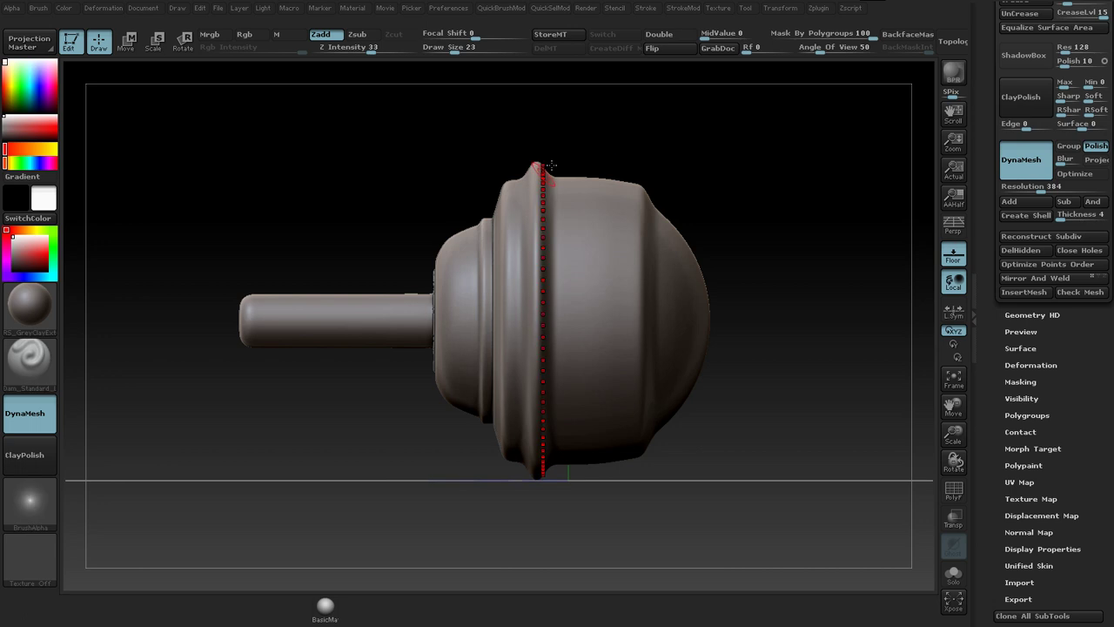
pyautogui.moveTo(584, 129); pyautogui.dragTo(617, 137)
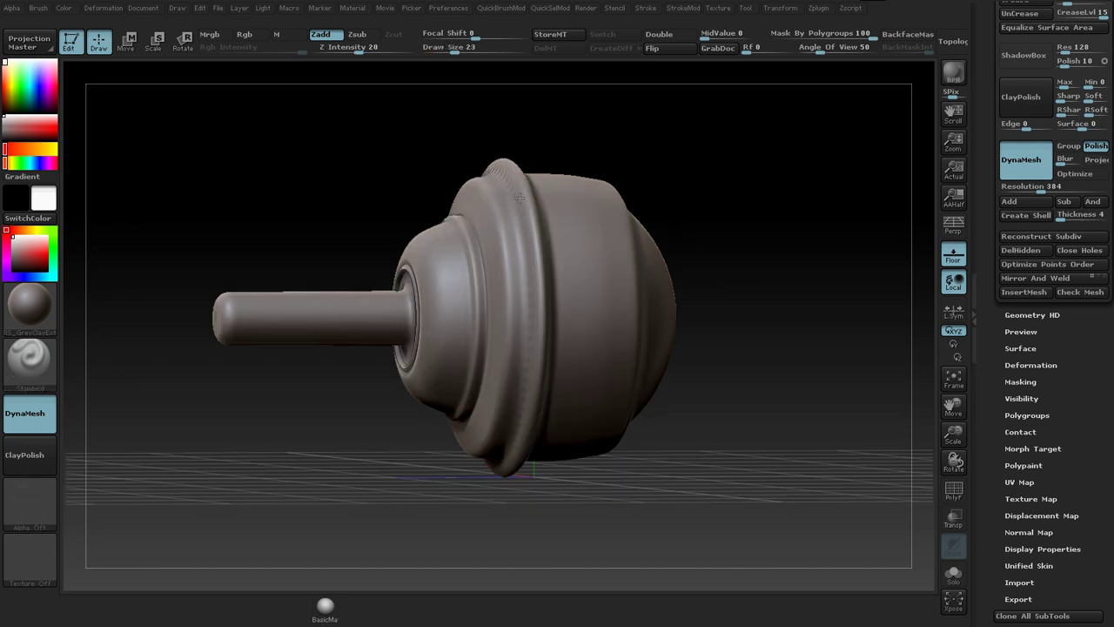
pyautogui.moveTo(577, 110); pyautogui.dragTo(601, 122)
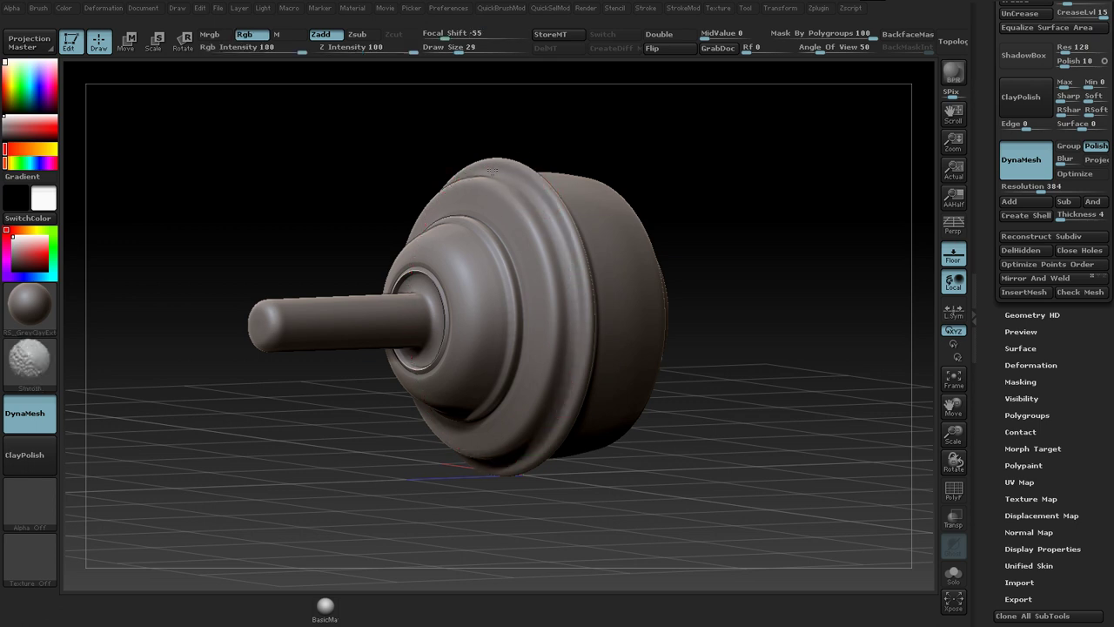
pyautogui.keyDown('shift'); pyautogui.moveTo(638, 132); pyautogui.dragTo(551, 77); pyautogui.keyUp('shift')
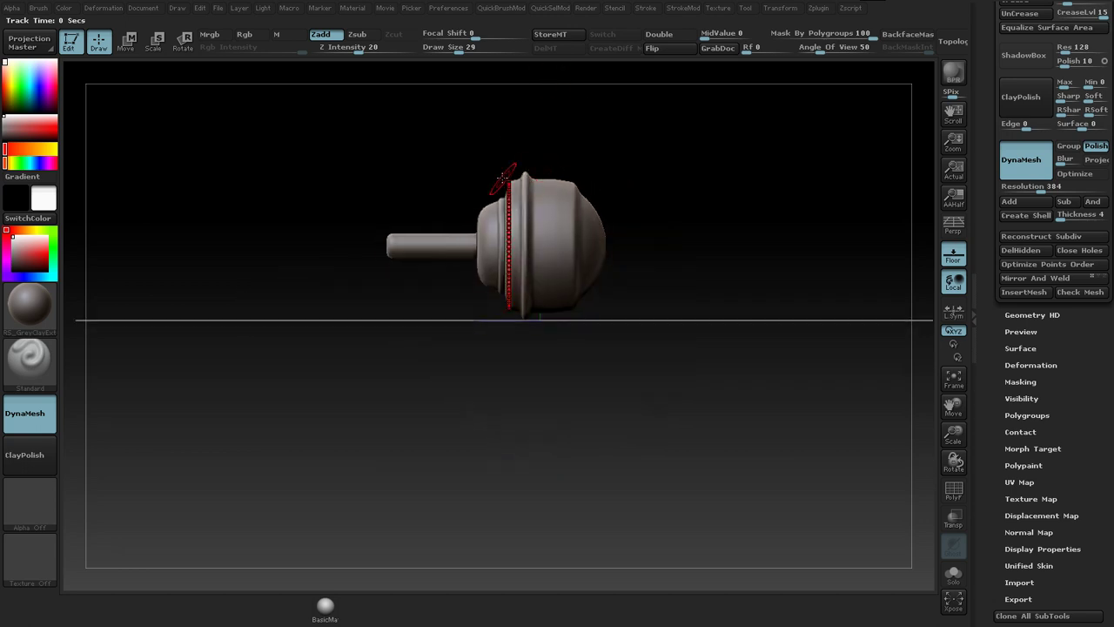
# Step: Save the project on the Desktop as mech-brush-010
pyautogui.moveTo(714, 199); pyautogui.dragTo(893, 234)
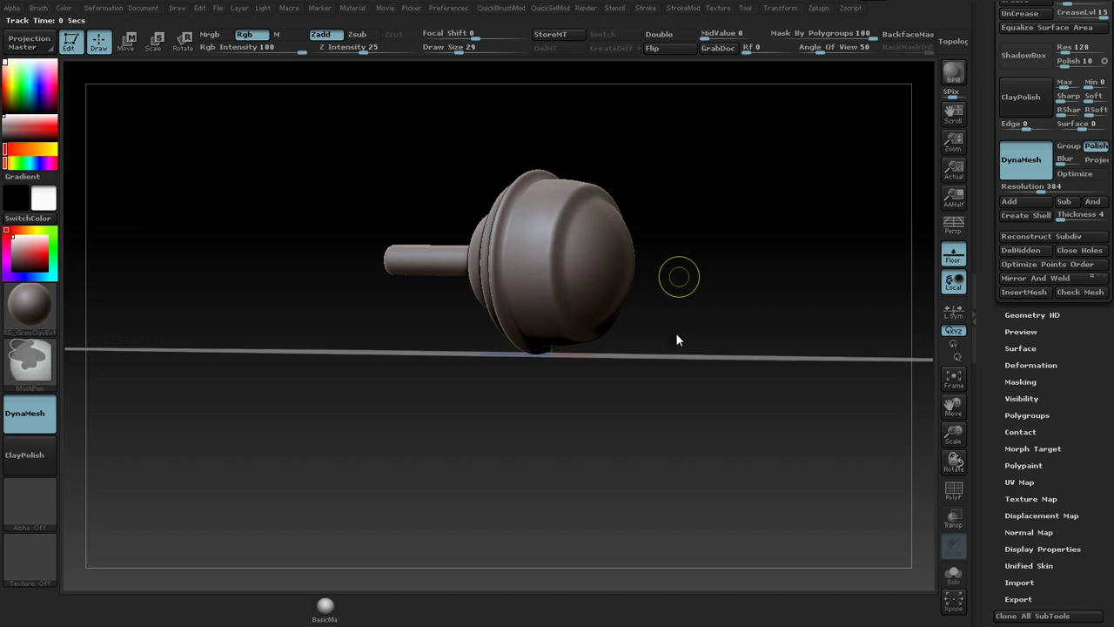
pyautogui.hotkey('ctrl', 's')
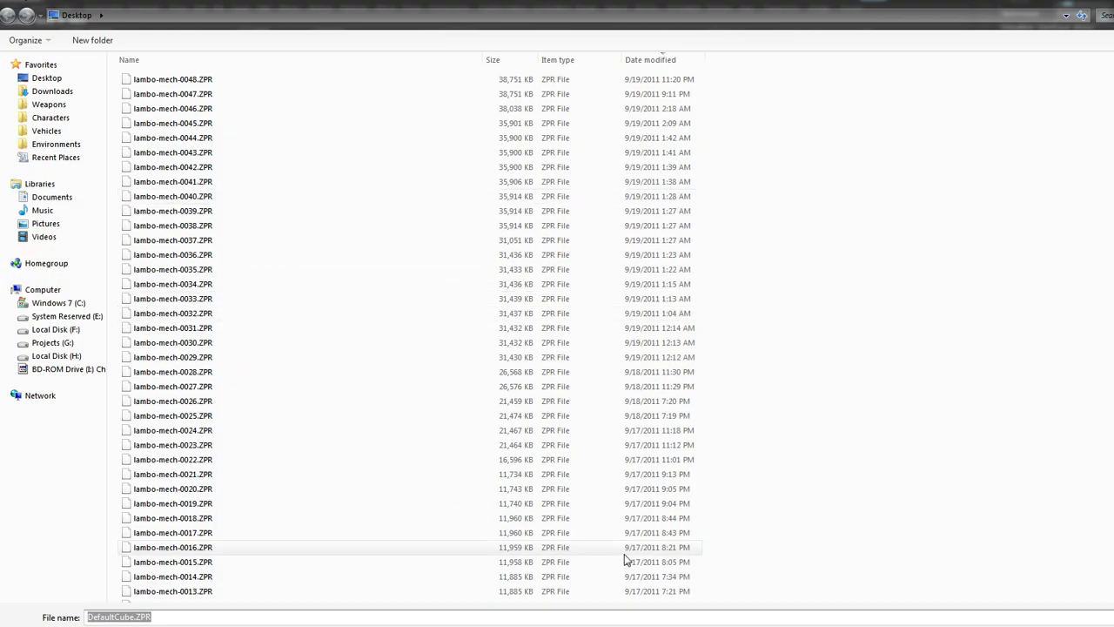
pyautogui.write('mech-b')
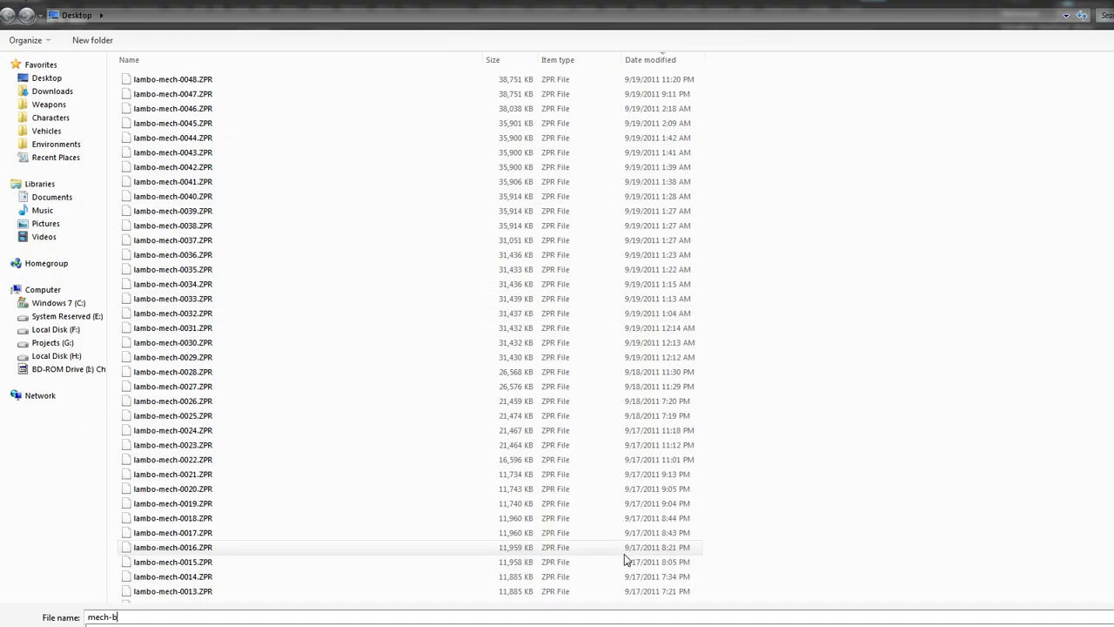
pyautogui.write('rush-010')
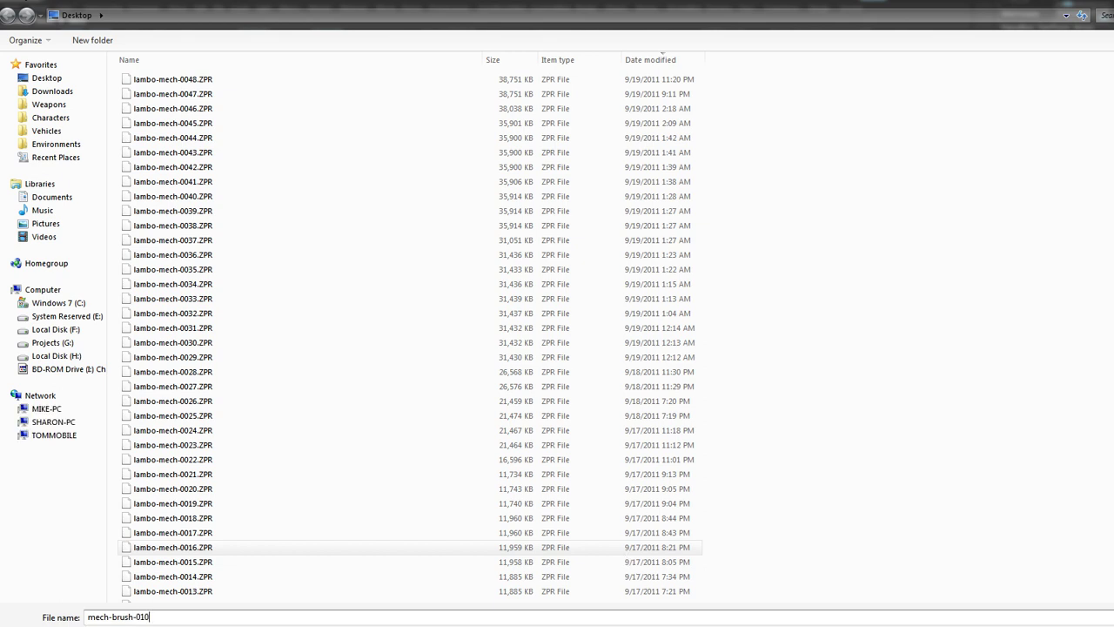
pyautogui.press('Return')
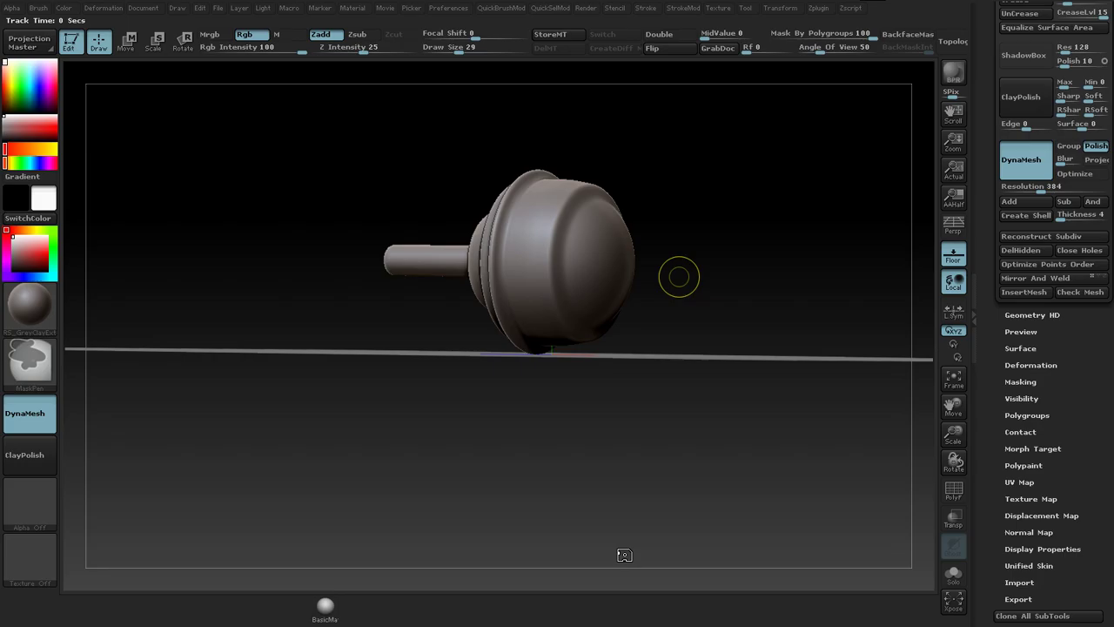
# Step: Align the part to a straight side view and switch to the InsertSphere brush
pyautogui.keyDown('shift'); pyautogui.moveTo(727, 294); pyautogui.dragTo(755, 249); pyautogui.keyUp('shift')
pyautogui.moveTo(991, 150); pyautogui.dragTo(997, 399)
pyautogui.moveTo(980, 155); pyautogui.dragTo(976, 116)
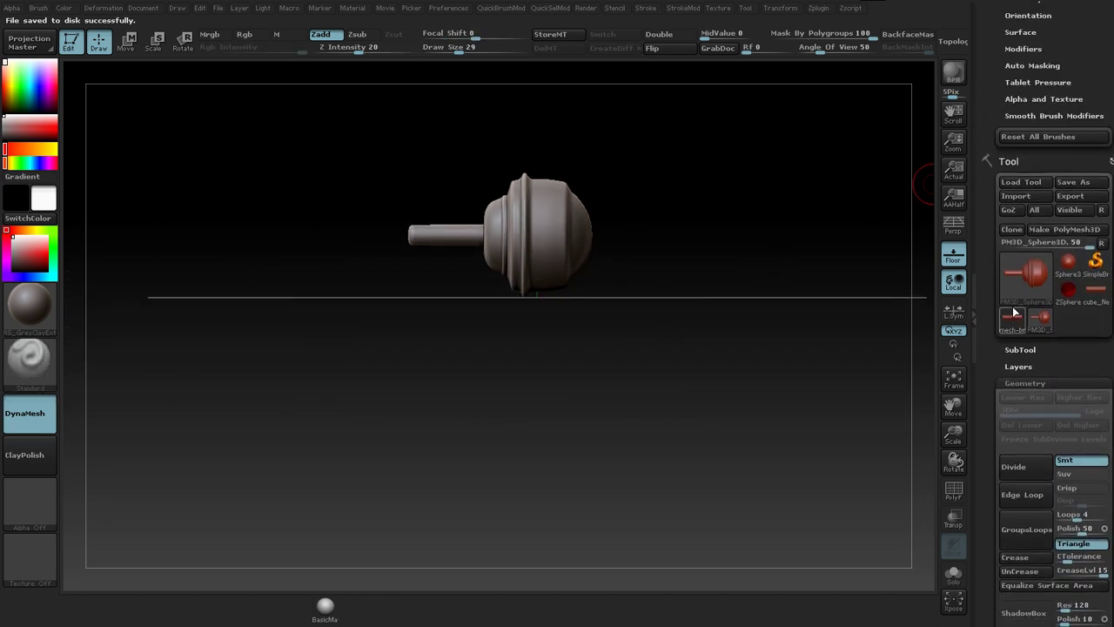
pyautogui.press('b')
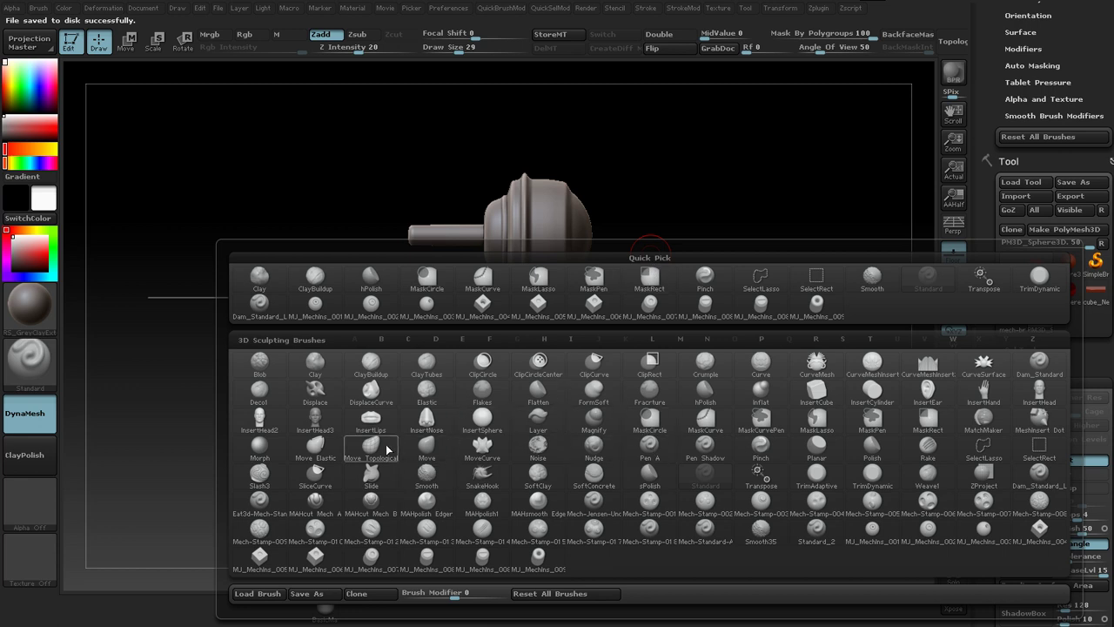
pyautogui.click(483, 422)
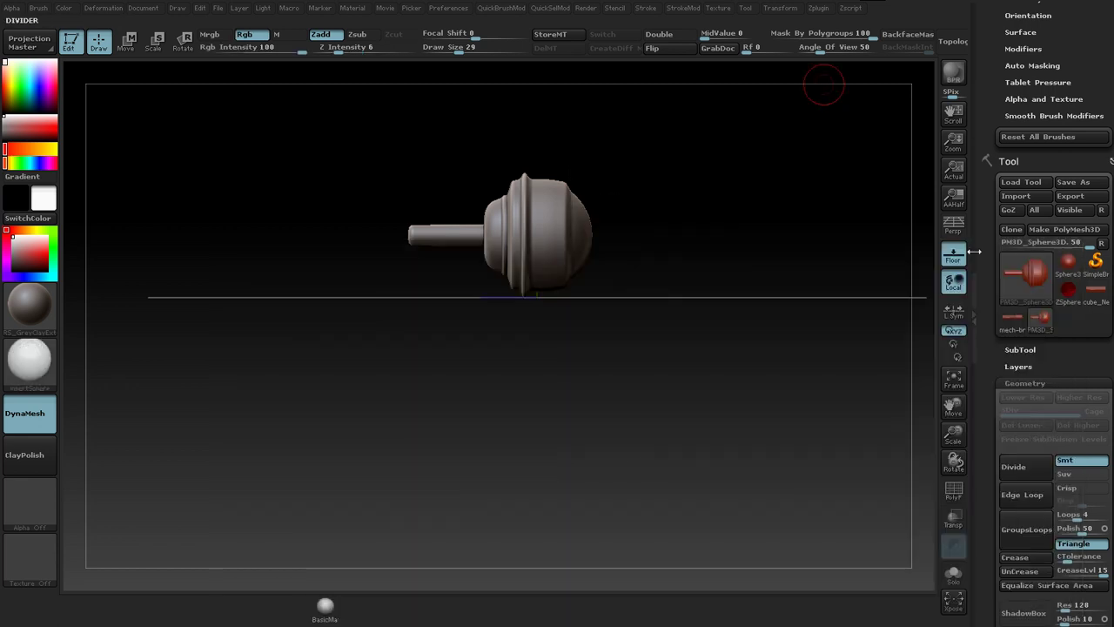
# Step: Replace the InsertSphere brush's insert mesh with the sculpted mechanical part through its brush modifiers
pyautogui.scroll(5, 1025, 198)
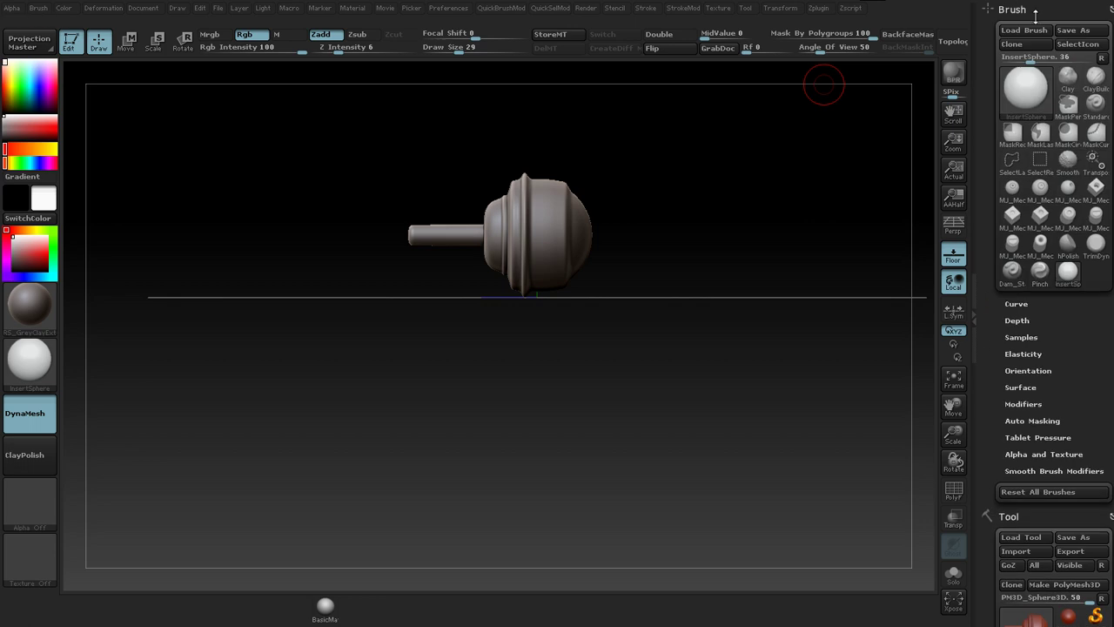
pyautogui.scroll(-2, 1077, 322)
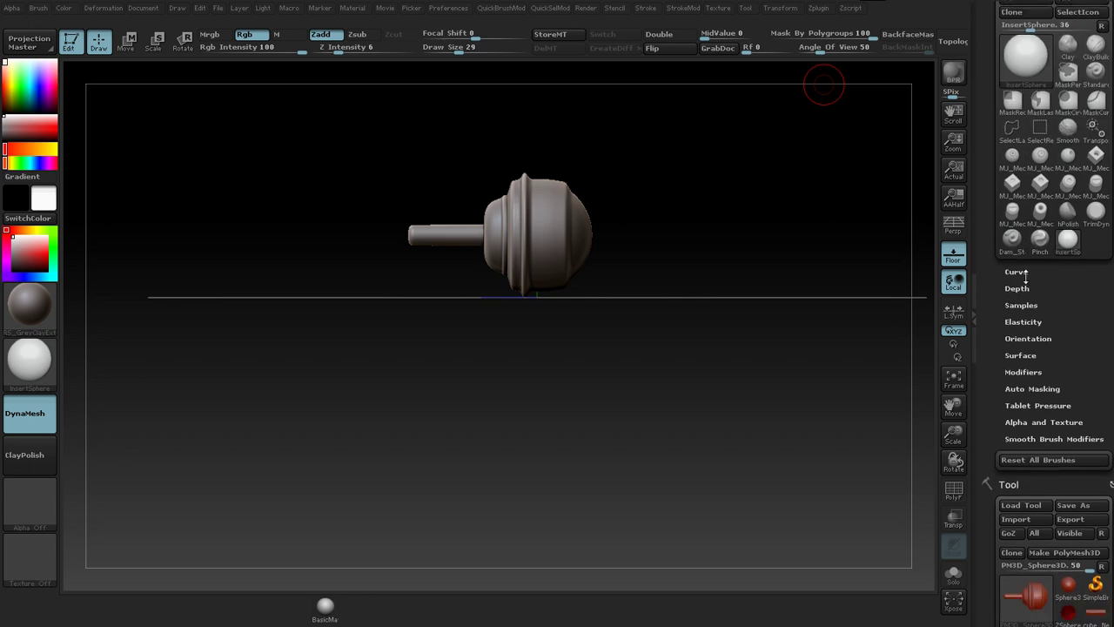
pyautogui.click(1025, 373)
pyautogui.scroll(-3, 1062, 348)
pyautogui.click(1060, 357)
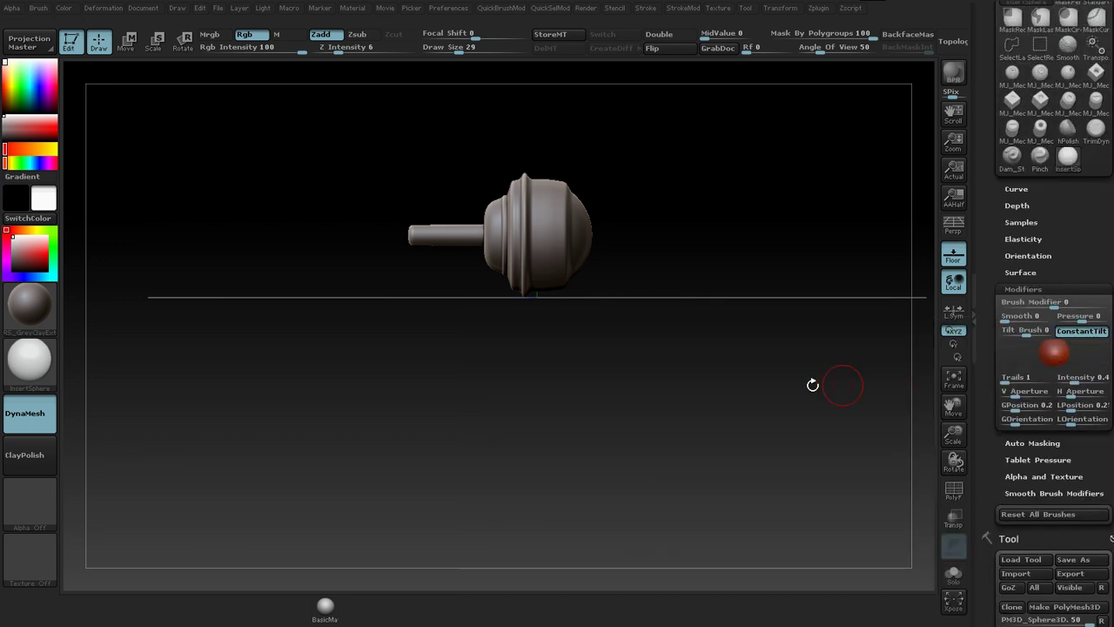
pyautogui.click(1055, 351)
pyautogui.click(791, 352)
pyautogui.moveTo(766, 229)
pyautogui.mouseDown()
pyautogui.moveTo(804, 249)
pyautogui.moveTo(791, 212)
pyautogui.moveTo(770, 237)
pyautogui.mouseUp()
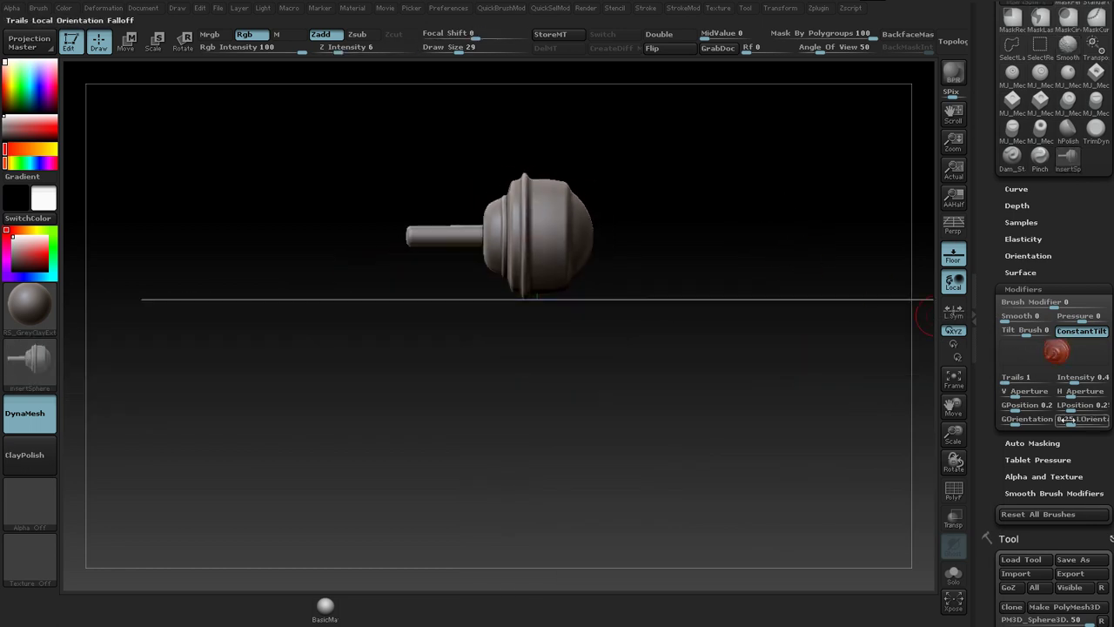
# Step: Switch to the Sphere3D tool, convert it to a polymesh and turn on DynaMesh for it
pyautogui.scroll(-2, 1036, 391)
pyautogui.moveTo(1107, 389); pyautogui.dragTo(1107, 280)
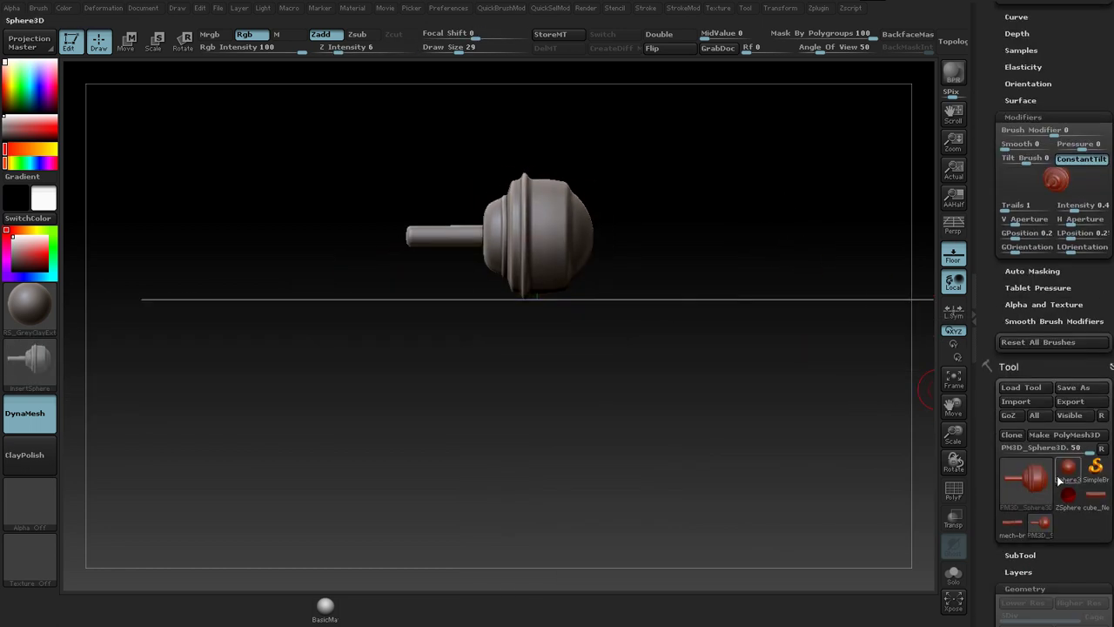
pyautogui.click(1068, 471)
pyautogui.moveTo(752, 299); pyautogui.dragTo(693, 313)
pyautogui.hotkey('ctrl', 'm')
pyautogui.click(36, 410)
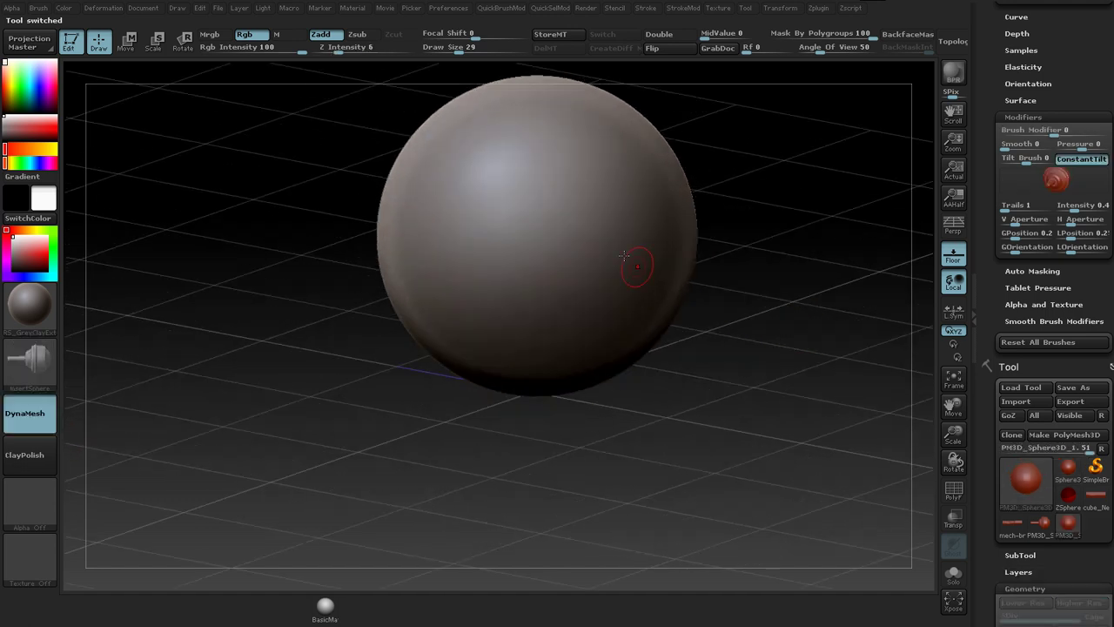
# Step: Try inserting the mechanical part on the upper front of the sphere, and undo the insertions
pyautogui.moveTo(576, 164); pyautogui.dragTo(603, 297)
pyautogui.moveTo(754, 245); pyautogui.dragTo(786, 209)
pyautogui.hotkey('ctrl', 'z')
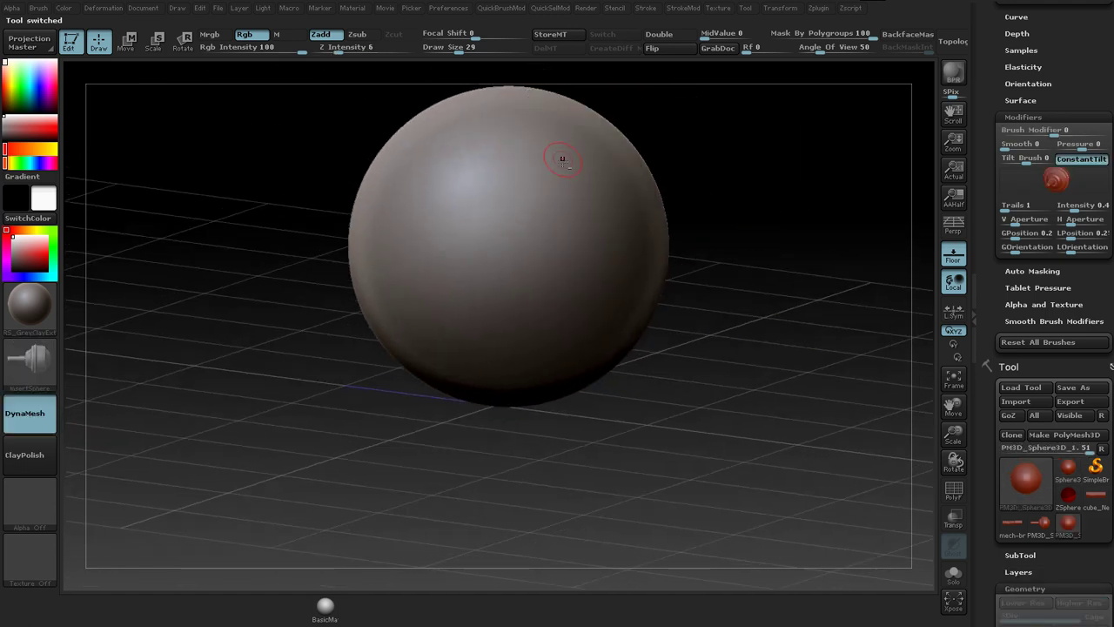
pyautogui.moveTo(562, 166); pyautogui.dragTo(601, 304)
pyautogui.moveTo(775, 210); pyautogui.dragTo(763, 252)
pyautogui.moveTo(764, 316); pyautogui.dragTo(793, 268)
pyautogui.hotkey('ctrl', 'z')
pyautogui.hotkey('ctrl', 'z')
# Step: Raise the sphere's DynaMesh resolution to 784 and update the DynaMesh with the polyframe shown
pyautogui.hotkey('shift', 'f')
pyautogui.moveTo(987, 438); pyautogui.dragTo(982, 229)
pyautogui.moveTo(1034, 489); pyautogui.dragTo(1081, 486)
pyautogui.press('d')
pyautogui.moveTo(690, 321); pyautogui.dragTo(768, 327)
pyautogui.press('ctrl')
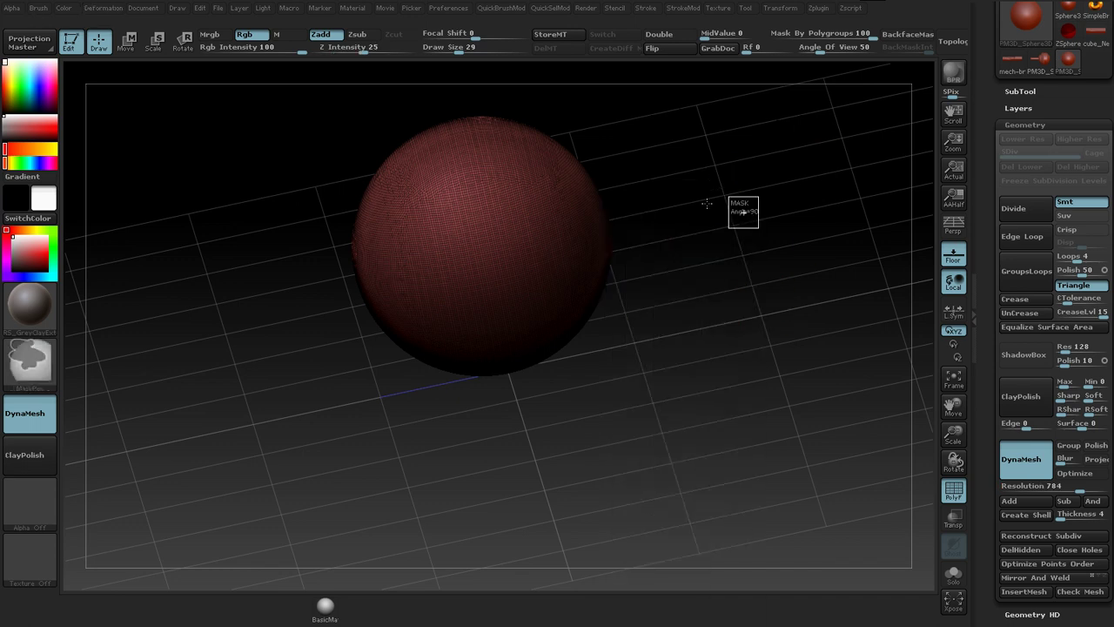
# Step: Hide the polyframe, insert the part into the sphere as a subtractive mesh and update the DynaMesh to carve its socket
pyautogui.moveTo(680, 228)
pyautogui.mouseDown()
pyautogui.moveTo(519, 189)
pyautogui.moveTo(597, 194)
pyautogui.mouseUp()
pyautogui.hotkey('shift', 'f')
pyautogui.moveTo(708, 197); pyautogui.dragTo(707, 190)
pyautogui.keyDown('ctrl'); pyautogui.moveTo(707, 190); pyautogui.dragTo(729, 228); pyautogui.keyUp('ctrl')
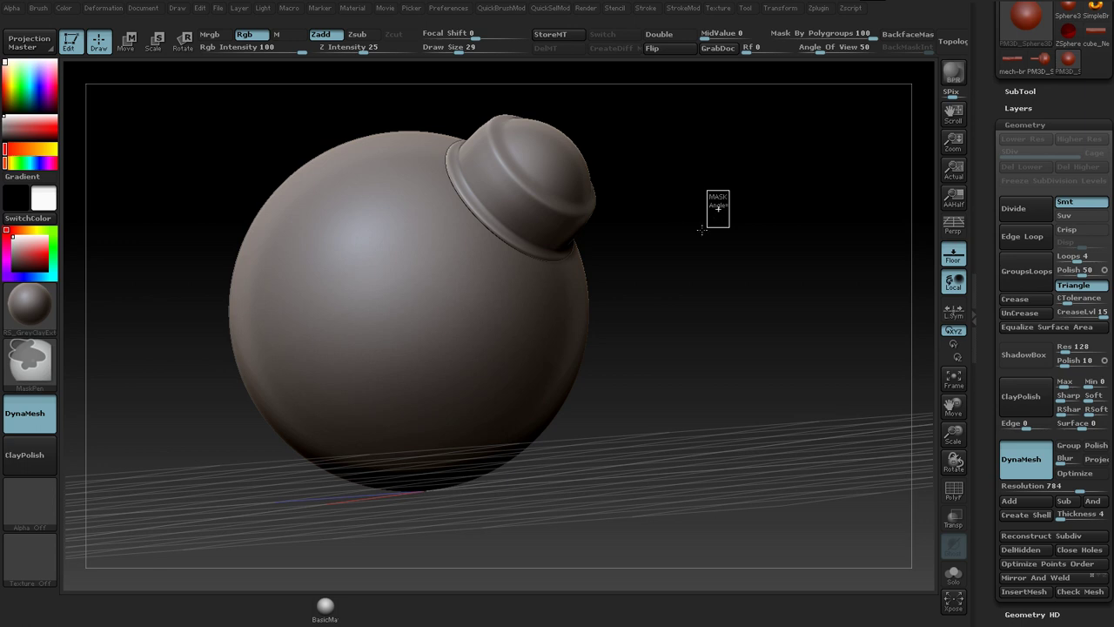
pyautogui.moveTo(835, 152); pyautogui.dragTo(717, 216)
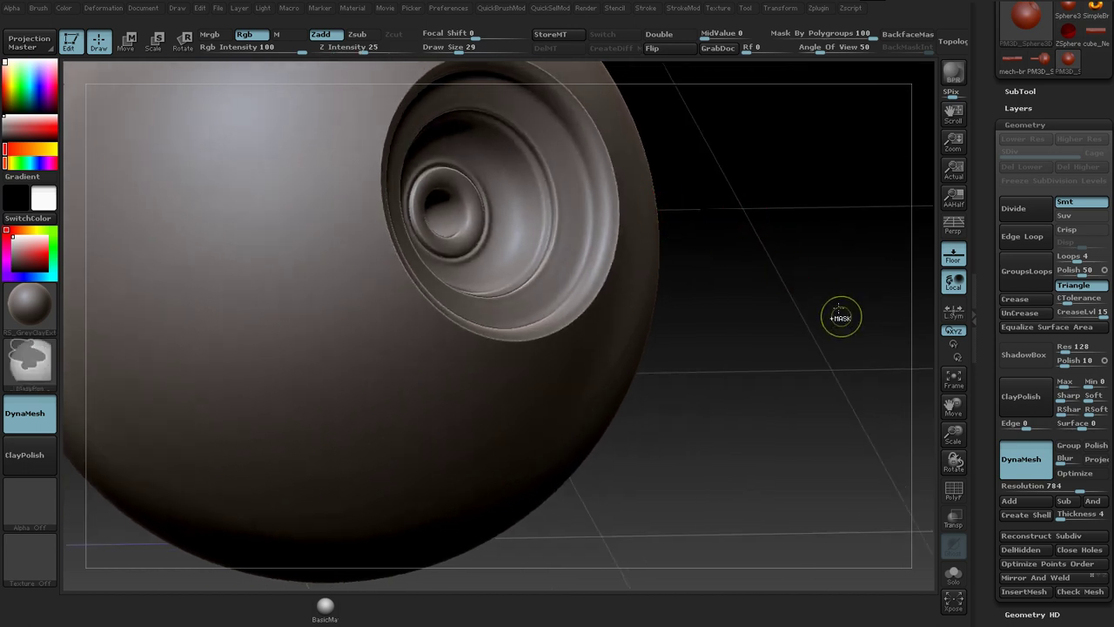
# Step: Undo the last DynaMesh update, turn on DynaMesh Polish and update the DynaMesh again to recut the socket
pyautogui.hotkey('ctrl', 'z')
pyautogui.press('d')
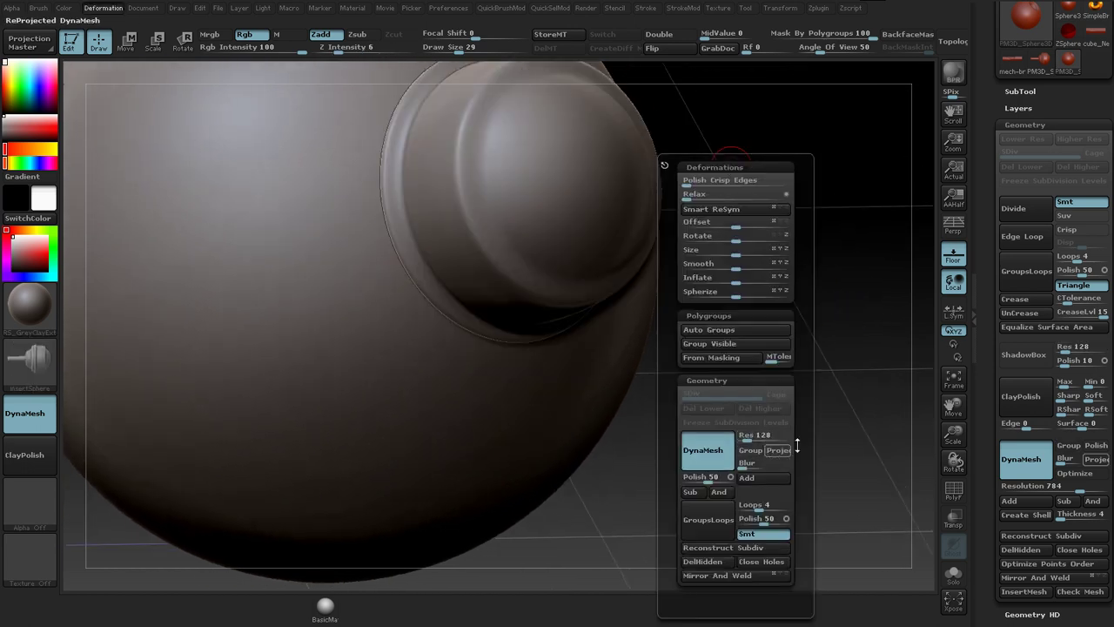
pyautogui.moveTo(985, 444); pyautogui.dragTo(983, 365)
pyautogui.click(1100, 298)
pyautogui.moveTo(797, 274)
pyautogui.keyDown('alt'); pyautogui.mouseDown()
pyautogui.moveTo(793, 258)
pyautogui.moveTo(807, 282)
pyautogui.mouseUp(); pyautogui.keyUp('alt')
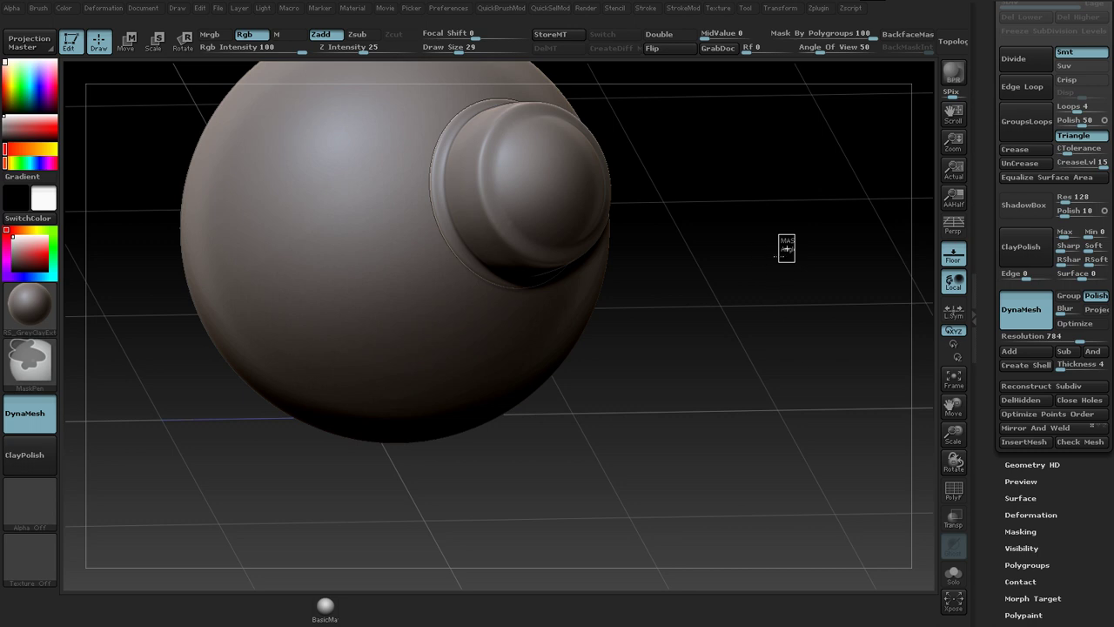
pyautogui.keyDown('ctrl'); pyautogui.moveTo(773, 273); pyautogui.dragTo(769, 264); pyautogui.keyUp('ctrl')
pyautogui.keyDown('alt'); pyautogui.moveTo(798, 328); pyautogui.dragTo(760, 224); pyautogui.keyUp('alt')
pyautogui.moveTo(808, 278); pyautogui.dragTo(710, 296)
pyautogui.moveTo(777, 310); pyautogui.dragTo(793, 354)
pyautogui.moveTo(770, 280)
pyautogui.mouseDown()
pyautogui.moveTo(810, 263)
pyautogui.moveTo(793, 299)
pyautogui.moveTo(777, 285)
pyautogui.moveTo(806, 281)
pyautogui.moveTo(761, 291)
pyautogui.moveTo(791, 277)
pyautogui.moveTo(762, 261)
pyautogui.mouseUp()
# Step: Try carving another, smaller socket into the sphere with the insert brush and a DynaMesh update, and undo it
pyautogui.moveTo(539, 148); pyautogui.dragTo(585, 276)
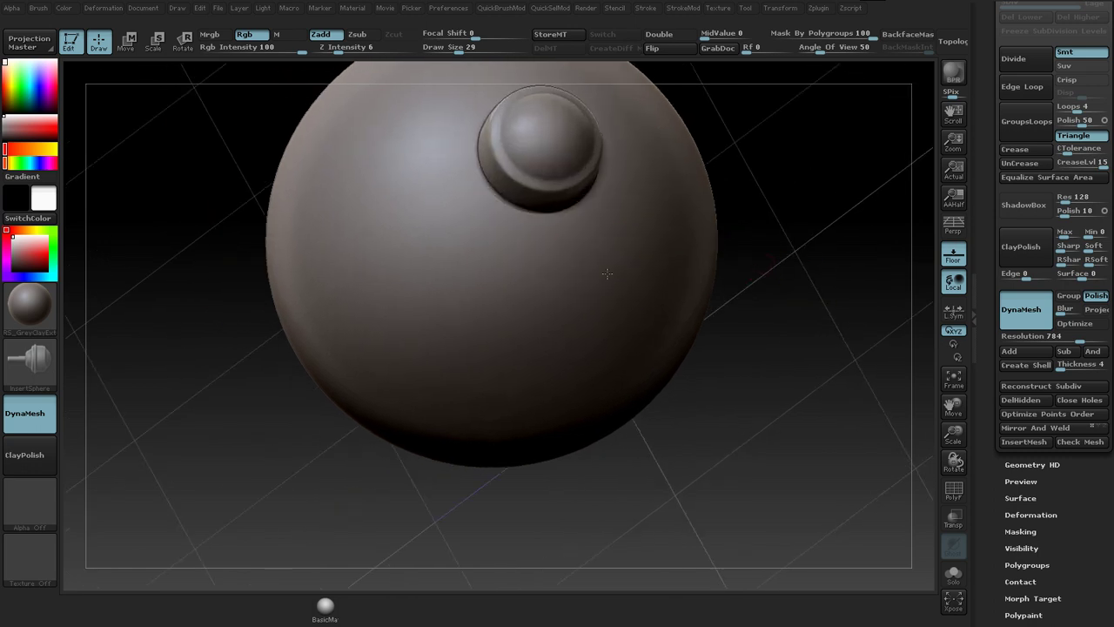
pyautogui.keyDown('ctrl'); pyautogui.moveTo(812, 167); pyautogui.dragTo(838, 216); pyautogui.keyUp('ctrl')
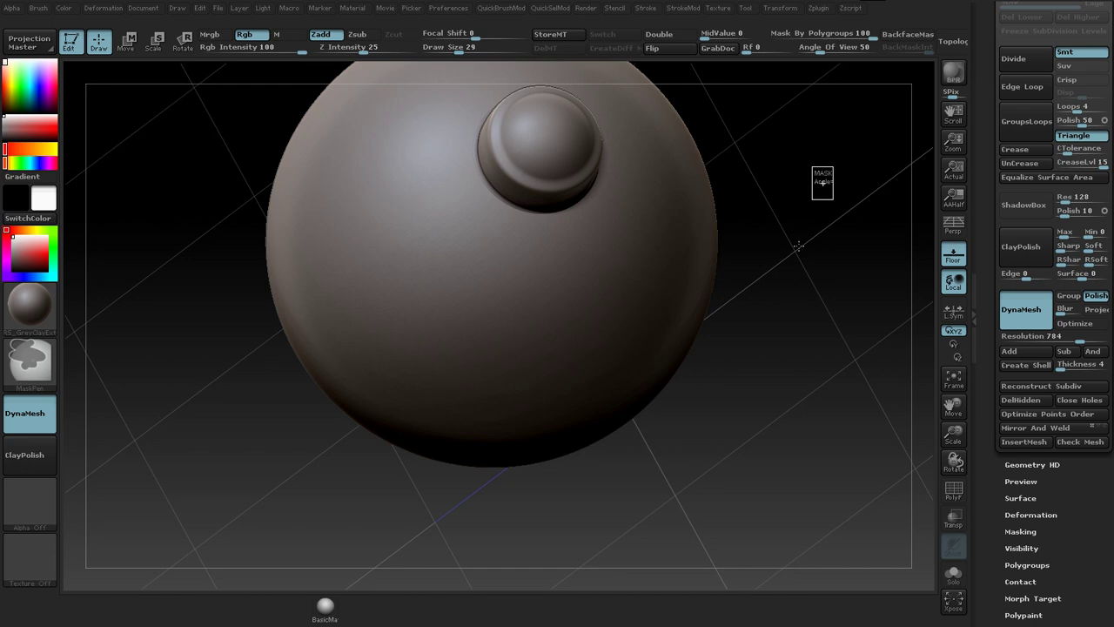
pyautogui.moveTo(799, 245); pyautogui.dragTo(777, 184)
pyautogui.hotkey('ctrl', 'z')
pyautogui.hotkey('ctrl', 'z')
# Step: Switch back to the mechanical part, turn off symmetry and move it slightly toward its domed end along a horizontal Transpose line
pyautogui.keyDown('shift'); pyautogui.moveTo(819, 226); pyautogui.dragTo(832, 249); pyautogui.keyUp('shift')
pyautogui.keyDown('alt'); pyautogui.moveTo(827, 196); pyautogui.dragTo(815, 321); pyautogui.keyUp('alt')
pyautogui.moveTo(990, 200); pyautogui.dragTo(991, 388)
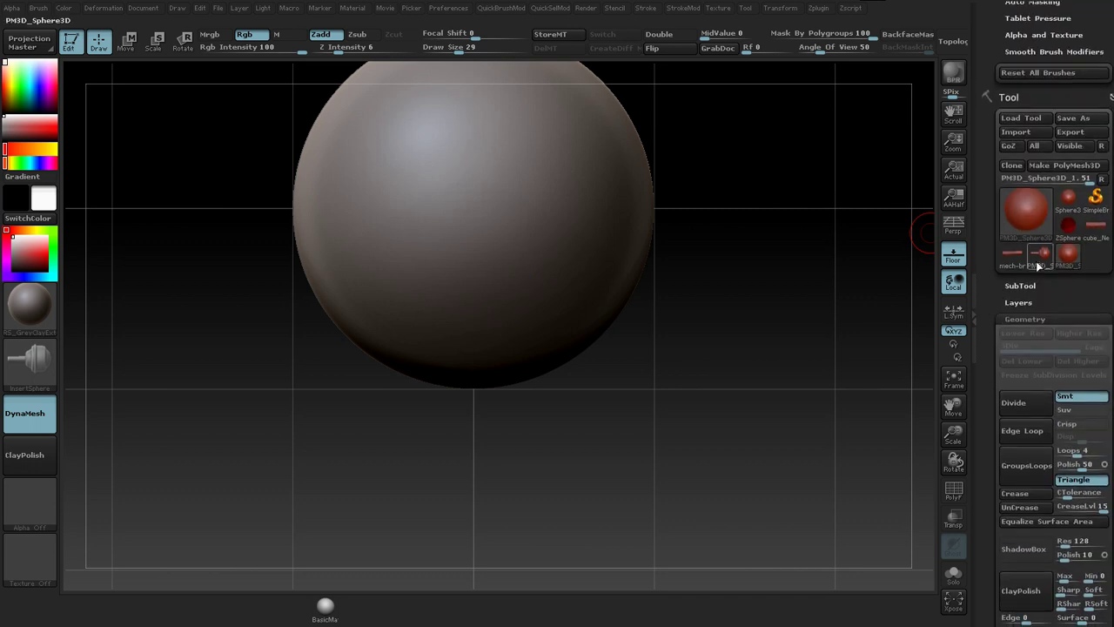
pyautogui.click(1050, 259)
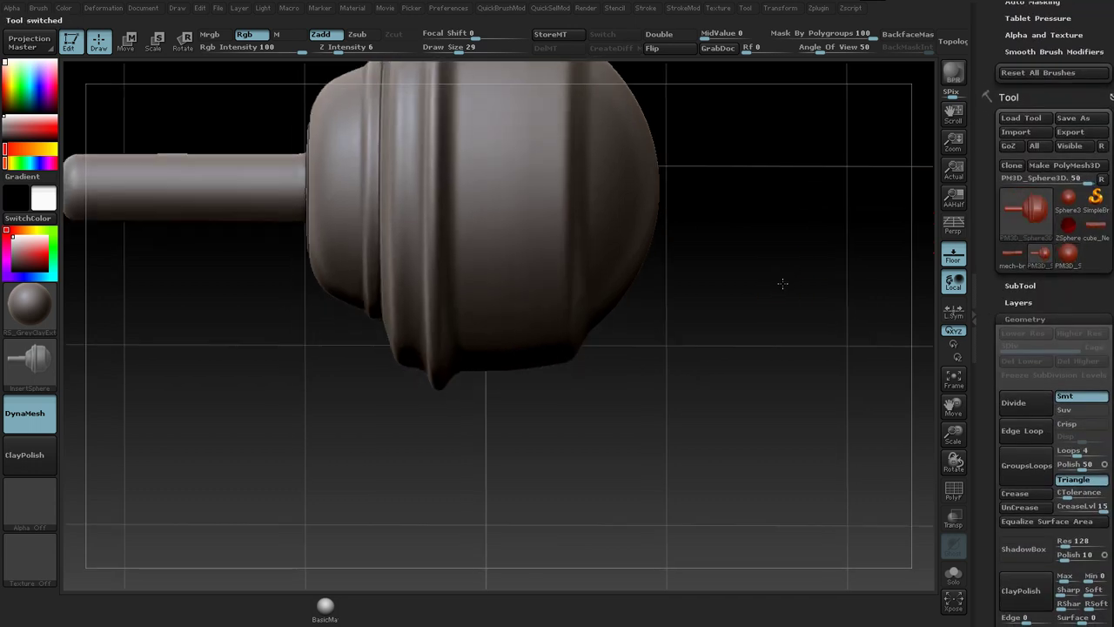
pyautogui.moveTo(783, 256)
pyautogui.keyDown('alt'); pyautogui.mouseDown()
pyautogui.moveTo(721, 198)
pyautogui.moveTo(774, 253)
pyautogui.mouseUp(); pyautogui.keyUp('alt')
pyautogui.press('w')
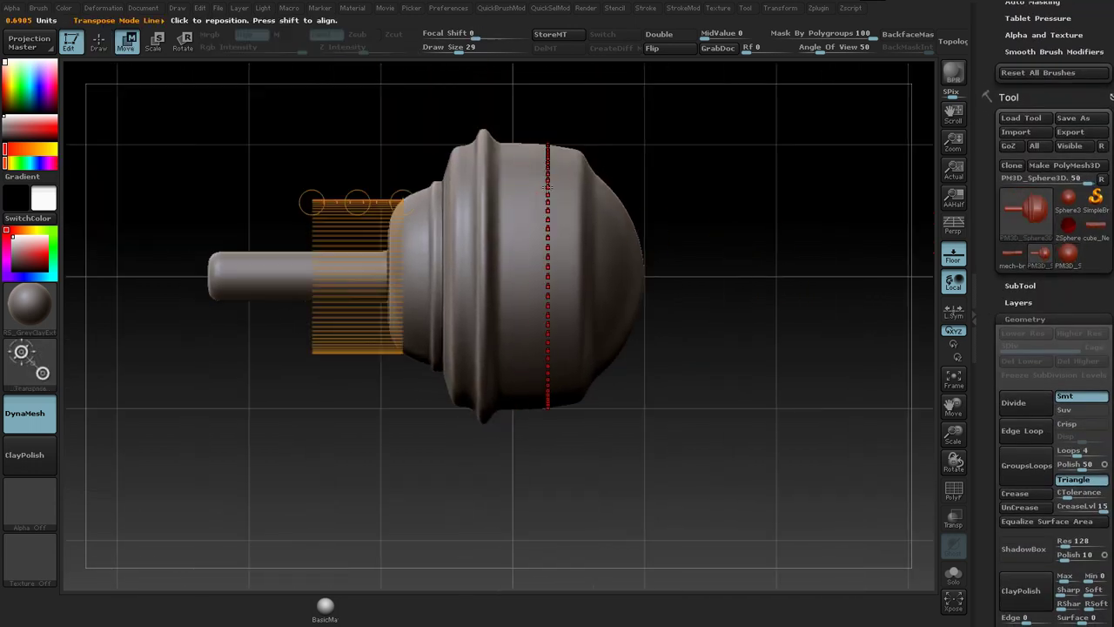
pyautogui.press('x')
pyautogui.moveTo(541, 193)
pyautogui.keyDown('shift'); pyautogui.mouseDown()
pyautogui.moveTo(559, 209)
pyautogui.moveTo(689, 193)
pyautogui.mouseUp(); pyautogui.keyUp('shift')
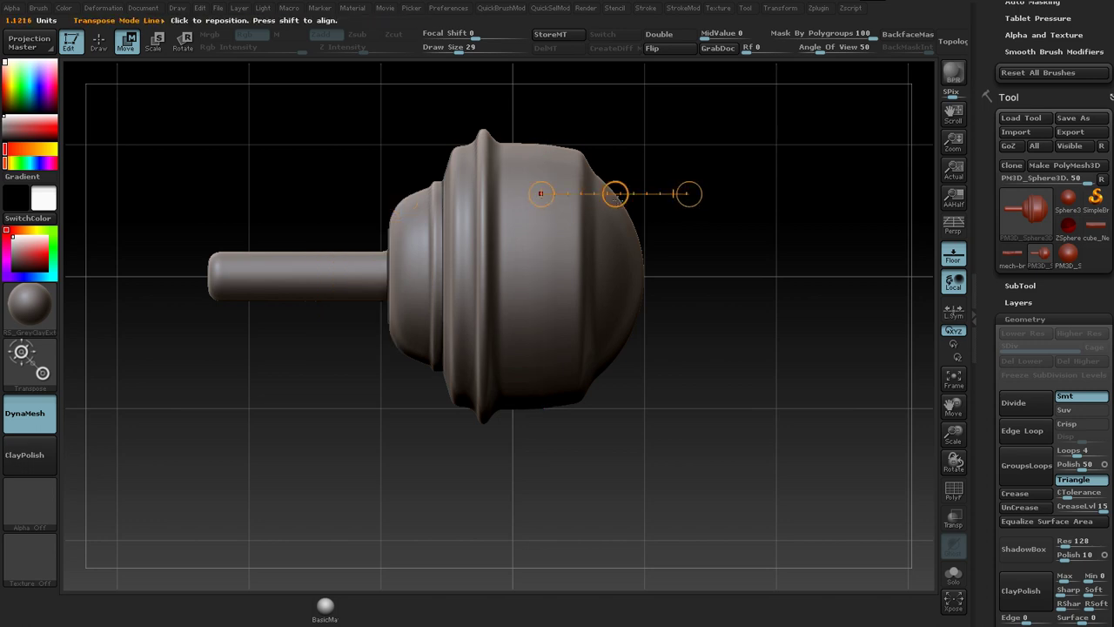
pyautogui.moveTo(615, 193); pyautogui.dragTo(620, 193)
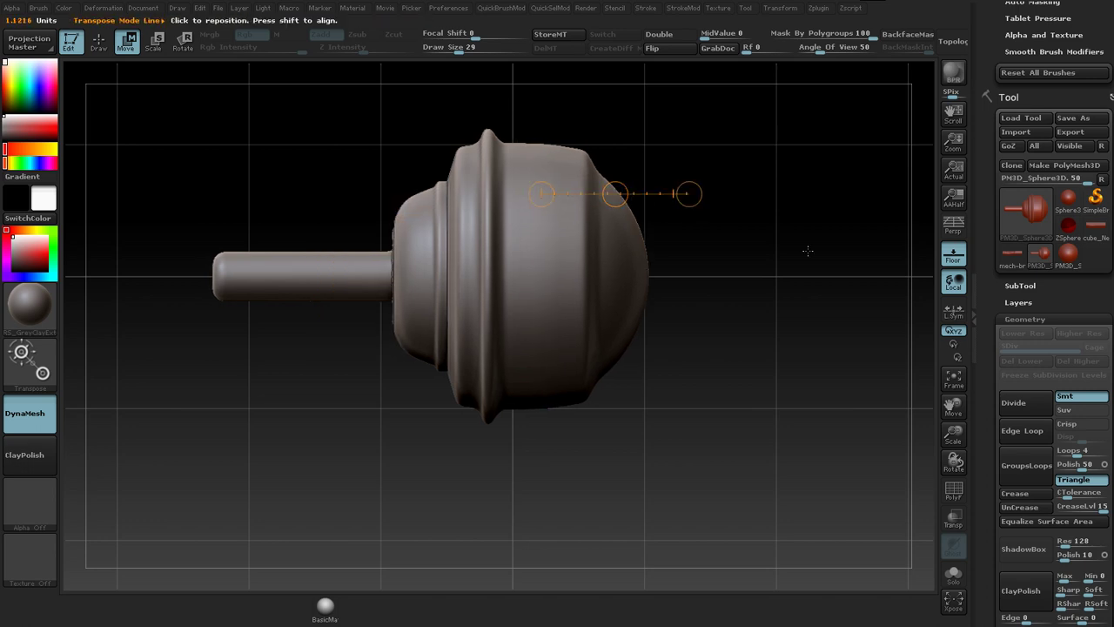
# Step: Turn the part slightly and reassign it as the InsertSphere brush's insert mesh
pyautogui.moveTo(806, 249); pyautogui.dragTo(756, 247)
pyautogui.scroll(3, 1058, 90)
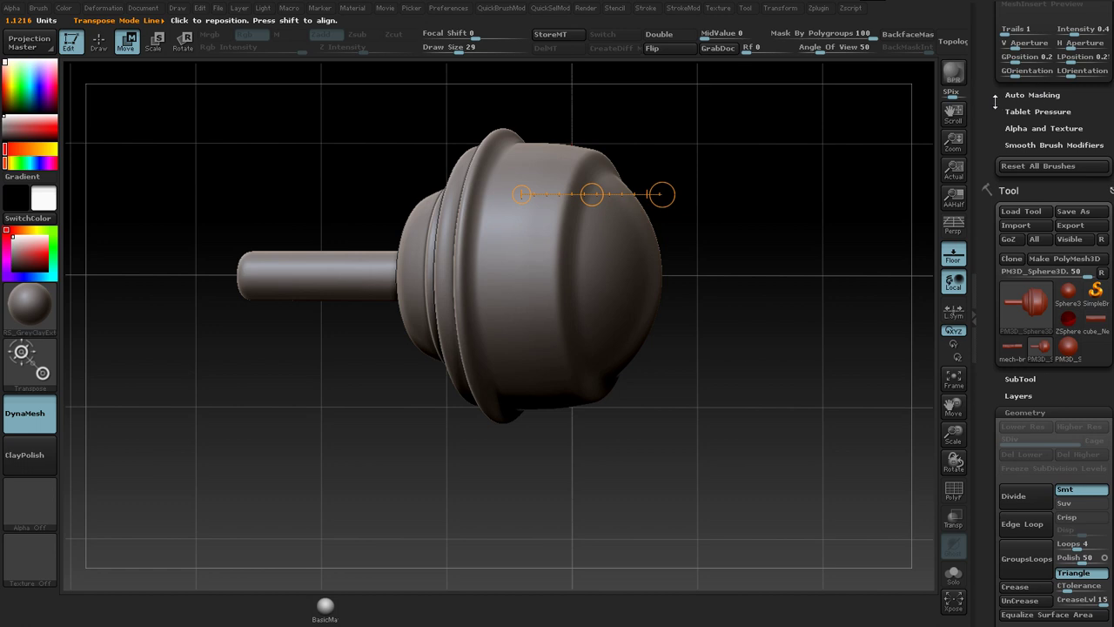
pyautogui.scroll(3, 1001, 101)
pyautogui.press('q')
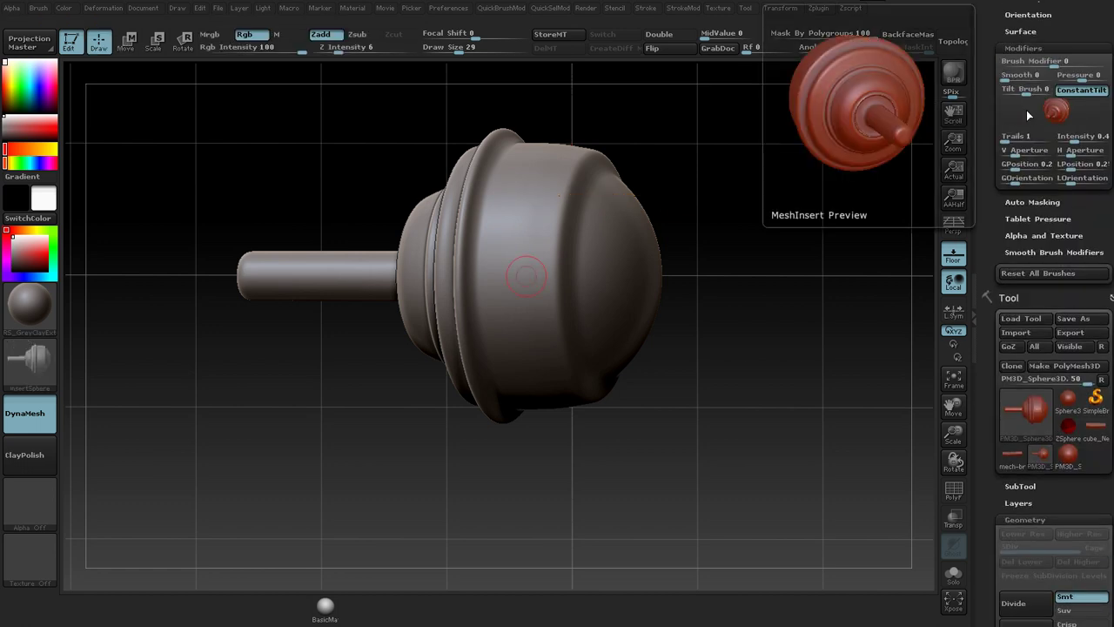
pyautogui.click(1034, 112)
pyautogui.click(712, 135)
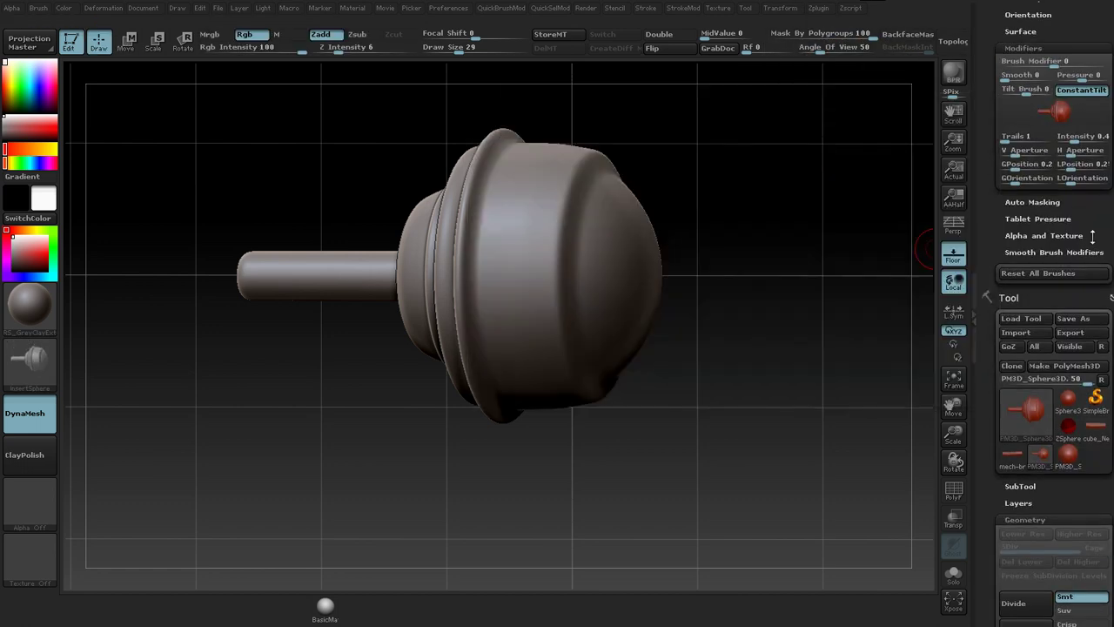
# Step: Return to the DynaMesh sphere, insert the part subtractively on its upper side and update the DynaMesh to carve the socket
pyautogui.scroll(-6, 1084, 237)
pyautogui.scroll(-2, 1046, 297)
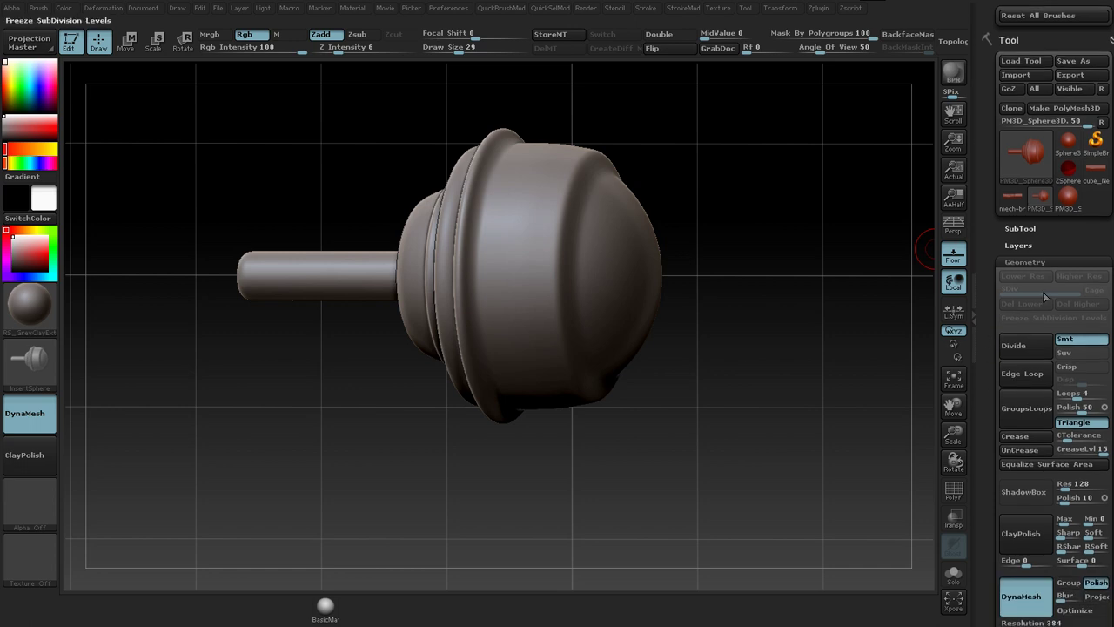
pyautogui.click(1075, 209)
pyautogui.moveTo(784, 306); pyautogui.dragTo(787, 361)
pyautogui.moveTo(618, 170); pyautogui.dragTo(629, 270)
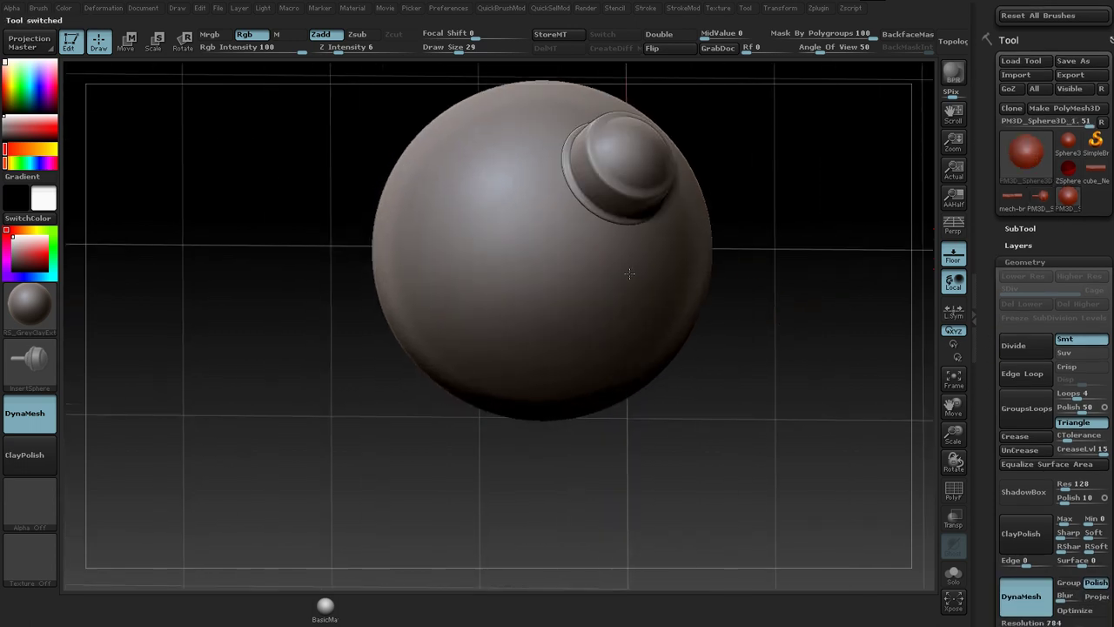
pyautogui.moveTo(768, 193); pyautogui.dragTo(799, 172)
pyautogui.press('ctrl')
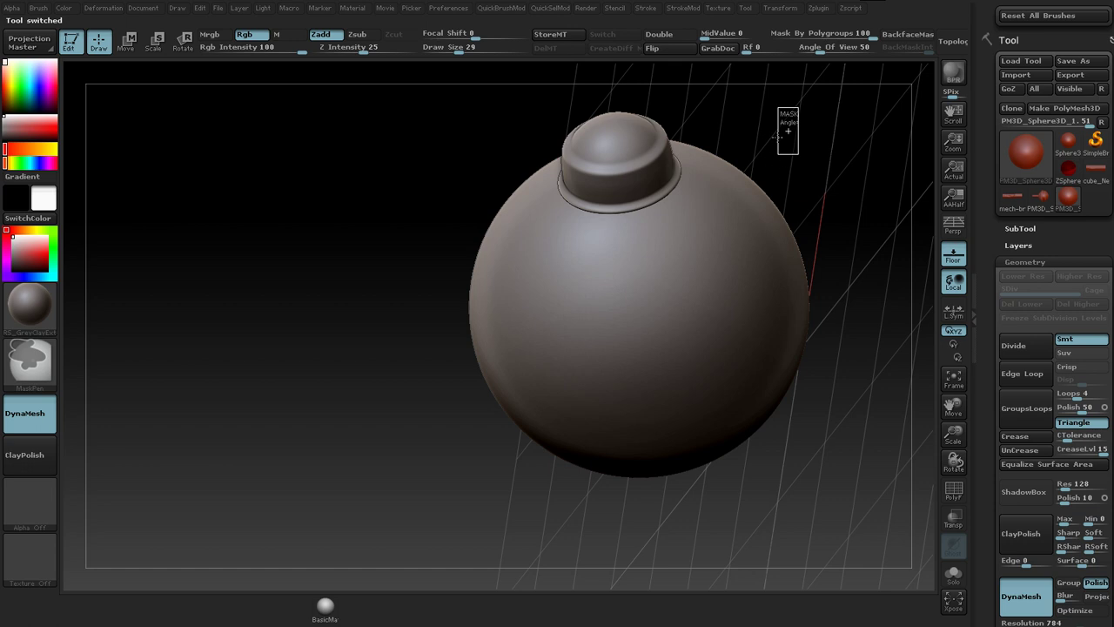
pyautogui.keyDown('ctrl'); pyautogui.moveTo(787, 130); pyautogui.dragTo(830, 149); pyautogui.keyUp('ctrl')
pyautogui.moveTo(842, 195); pyautogui.dragTo(820, 193)
pyautogui.keyDown('alt'); pyautogui.moveTo(820, 192); pyautogui.dragTo(808, 97); pyautogui.keyUp('alt')
pyautogui.moveTo(765, 238)
pyautogui.mouseDown()
pyautogui.moveTo(789, 238)
pyautogui.moveTo(809, 211)
pyautogui.moveTo(822, 215)
pyautogui.moveTo(775, 217)
pyautogui.mouseUp()
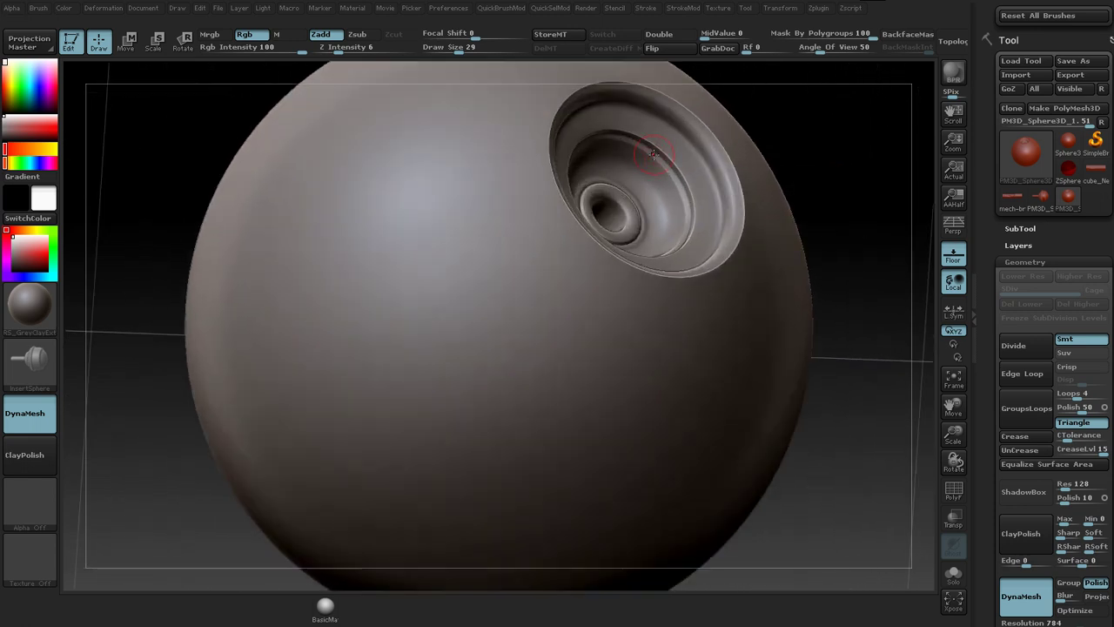
# Step: Sharpen the ring edges of the carved socket in the sphere with the Pinch brush
pyautogui.press('b')
pyautogui.press('p')
pyautogui.press('i')
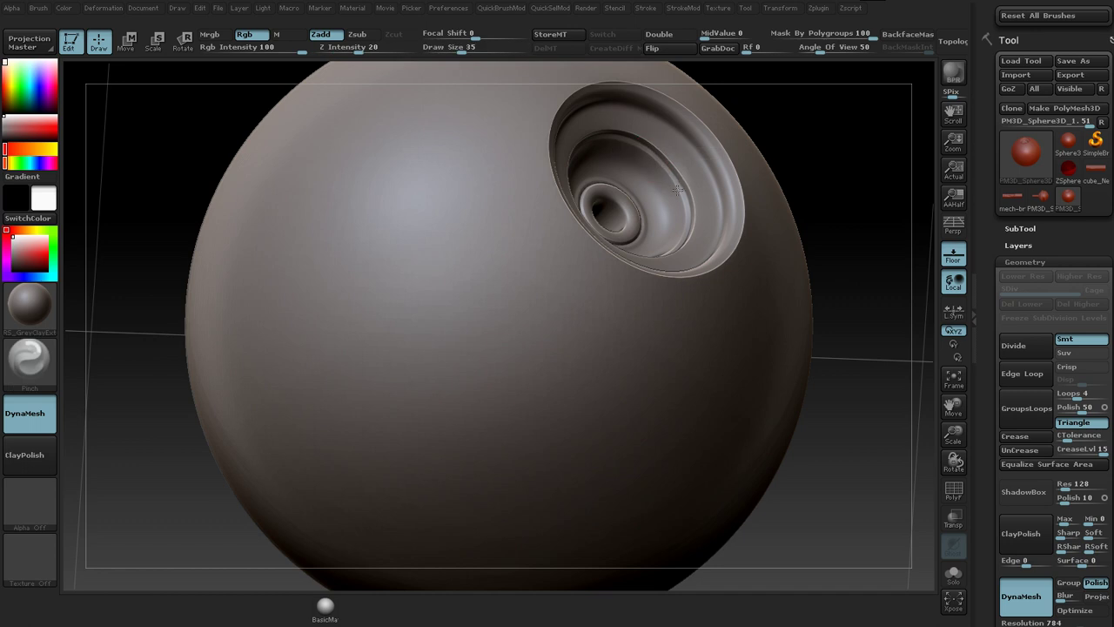
pyautogui.moveTo(766, 116); pyautogui.dragTo(734, 185)
pyautogui.moveTo(463, 412); pyautogui.dragTo(479, 347)
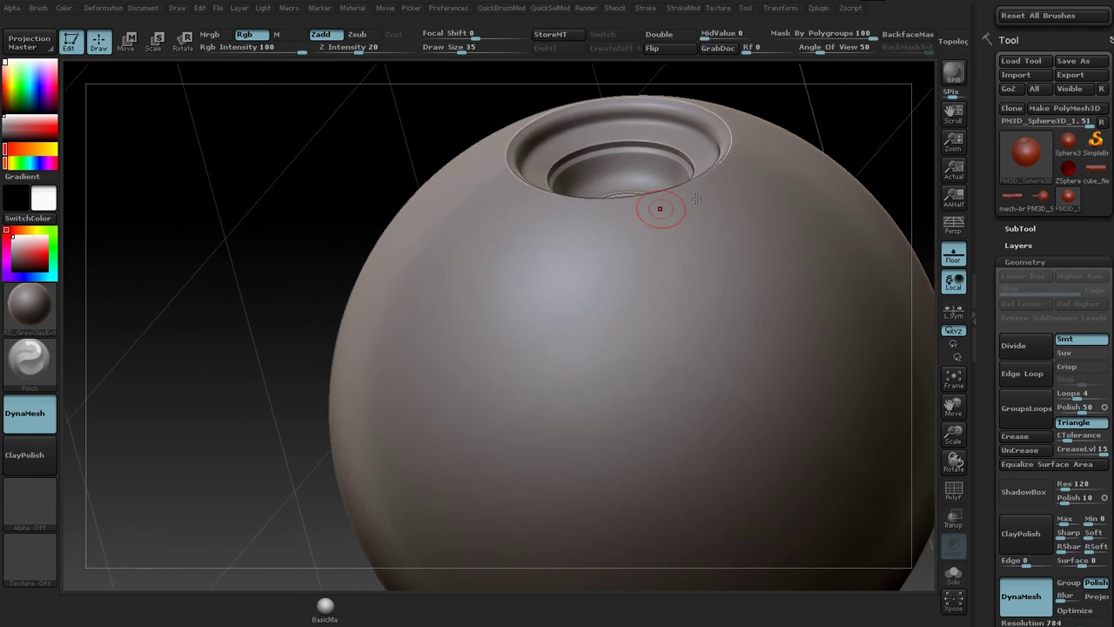
pyautogui.moveTo(892, 104)
pyautogui.mouseDown()
pyautogui.moveTo(858, 119)
pyautogui.moveTo(883, 130)
pyautogui.moveTo(866, 140)
pyautogui.moveTo(766, 174)
pyautogui.mouseUp()
pyautogui.press('shift')
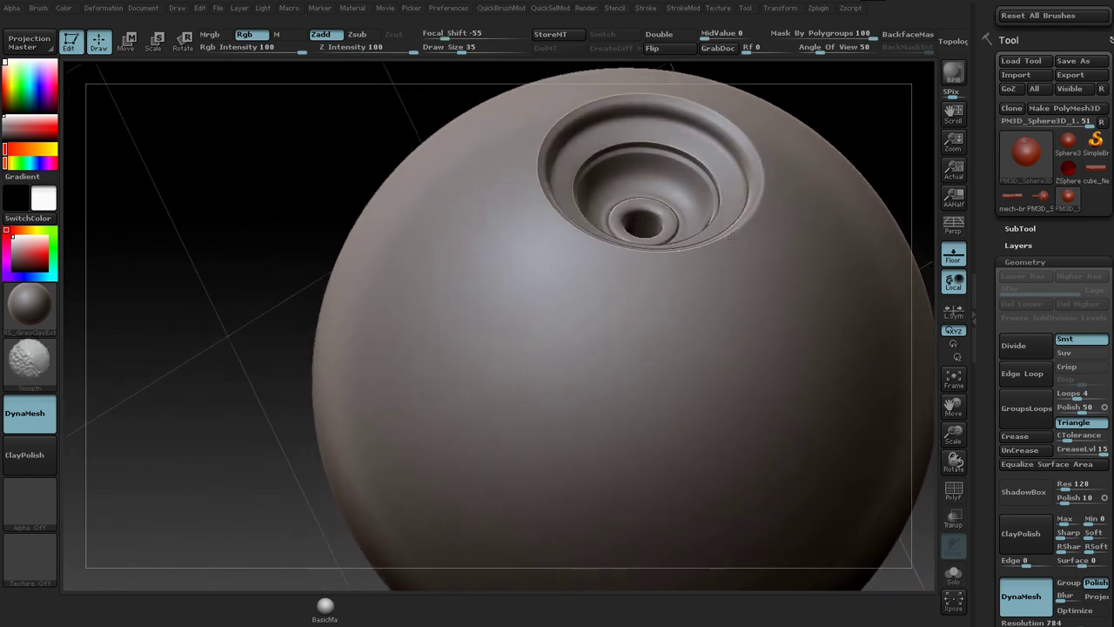
pyautogui.keyDown('ctrl'); pyautogui.moveTo(844, 132); pyautogui.dragTo(853, 112, button='right'); pyautogui.keyUp('ctrl')
pyautogui.moveTo(854, 112); pyautogui.dragTo(923, 109)
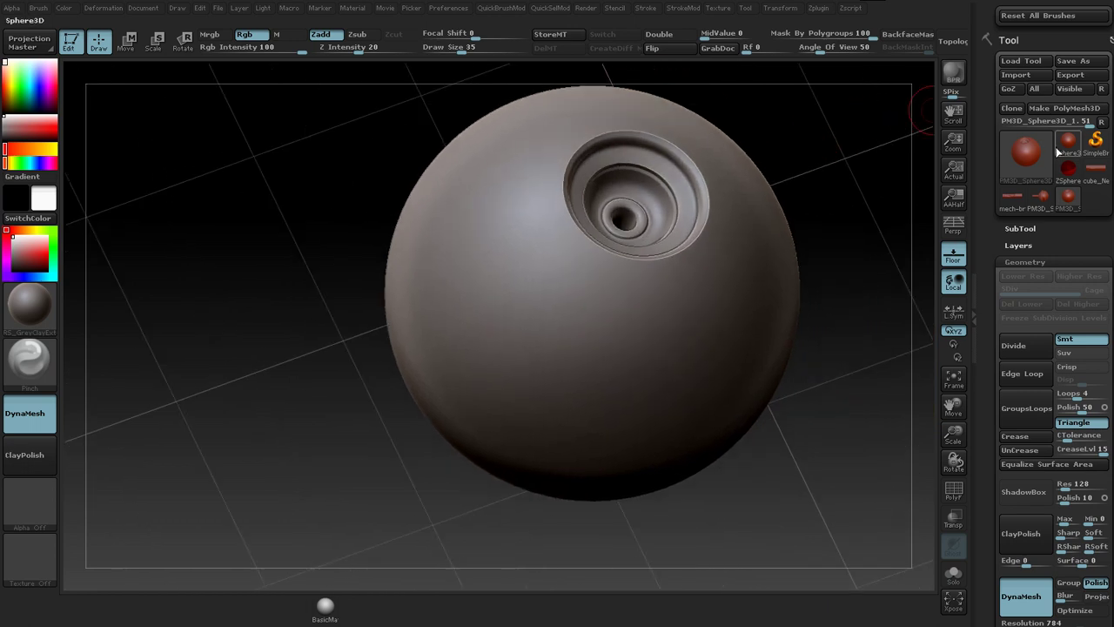
# Step: Switch back to the mechanical part and flip its surface normals so its inside faces are displayed
pyautogui.moveTo(884, 229); pyautogui.dragTo(801, 294)
pyautogui.click(1045, 202)
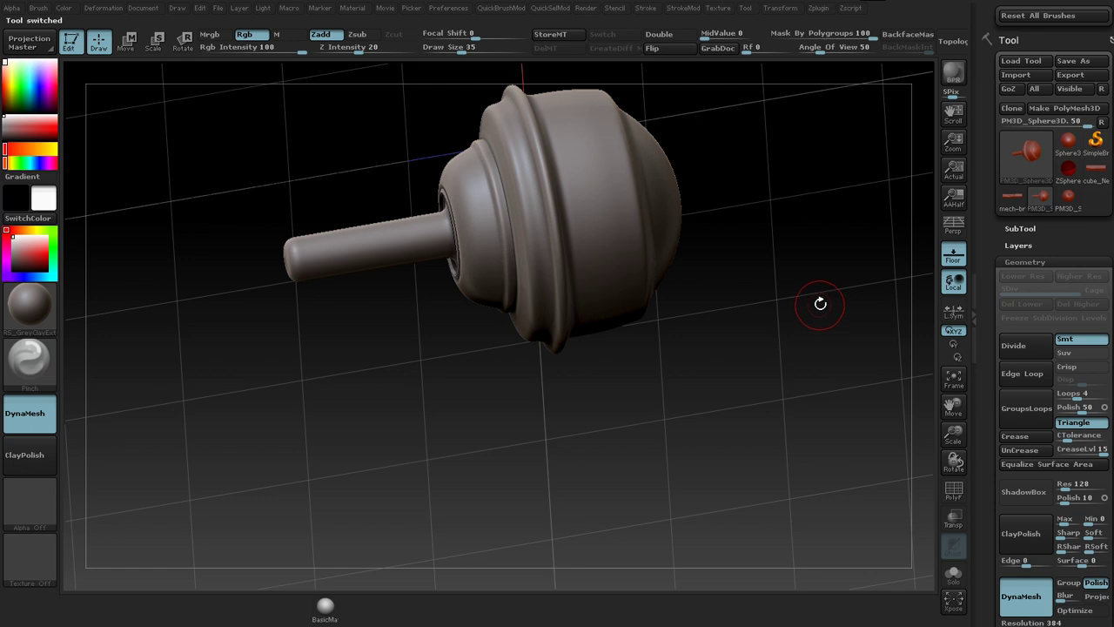
pyautogui.click(1069, 196)
pyautogui.moveTo(847, 332); pyautogui.dragTo(846, 292)
pyautogui.click(1037, 210)
pyautogui.moveTo(856, 345); pyautogui.dragTo(835, 325)
pyautogui.scroll(-10, 993, 391)
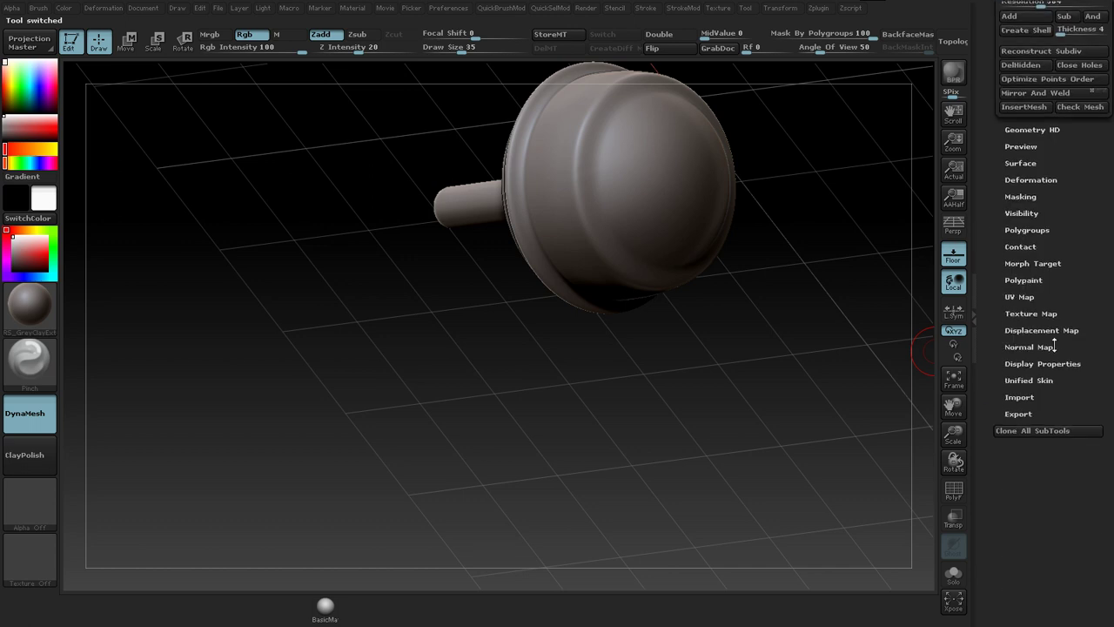
pyautogui.click(1024, 364)
pyautogui.moveTo(871, 357); pyautogui.dragTo(725, 381)
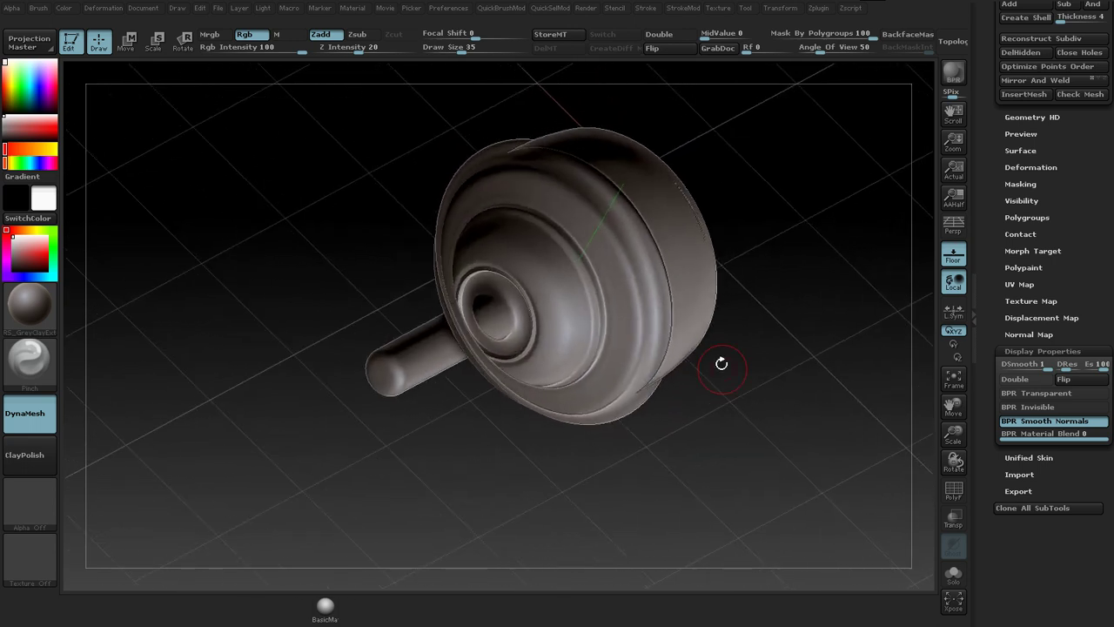
# Step: Select the Dam_Standard brush for detailing the inverted part with radial symmetry
pyautogui.moveTo(792, 158)
pyautogui.mouseDown()
pyautogui.moveTo(784, 149)
pyautogui.moveTo(793, 186)
pyautogui.moveTo(763, 168)
pyautogui.moveTo(766, 192)
pyautogui.moveTo(702, 144)
pyautogui.moveTo(742, 166)
pyautogui.moveTo(733, 213)
pyautogui.mouseUp()
pyautogui.press('b')
pyautogui.press('d')
pyautogui.press('s')
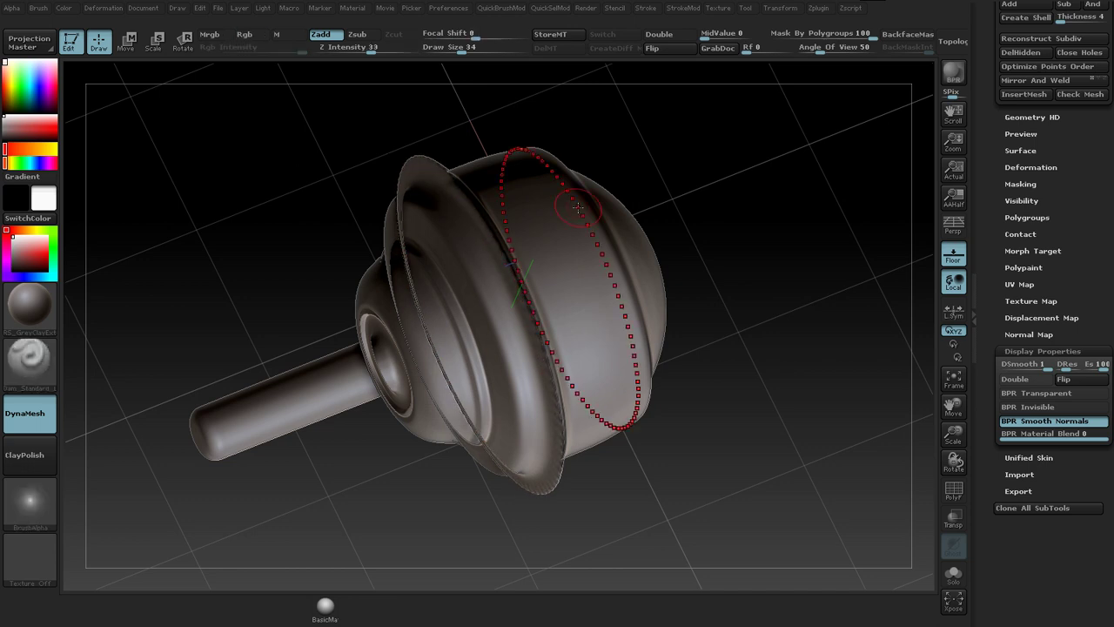
pyautogui.press('shift')
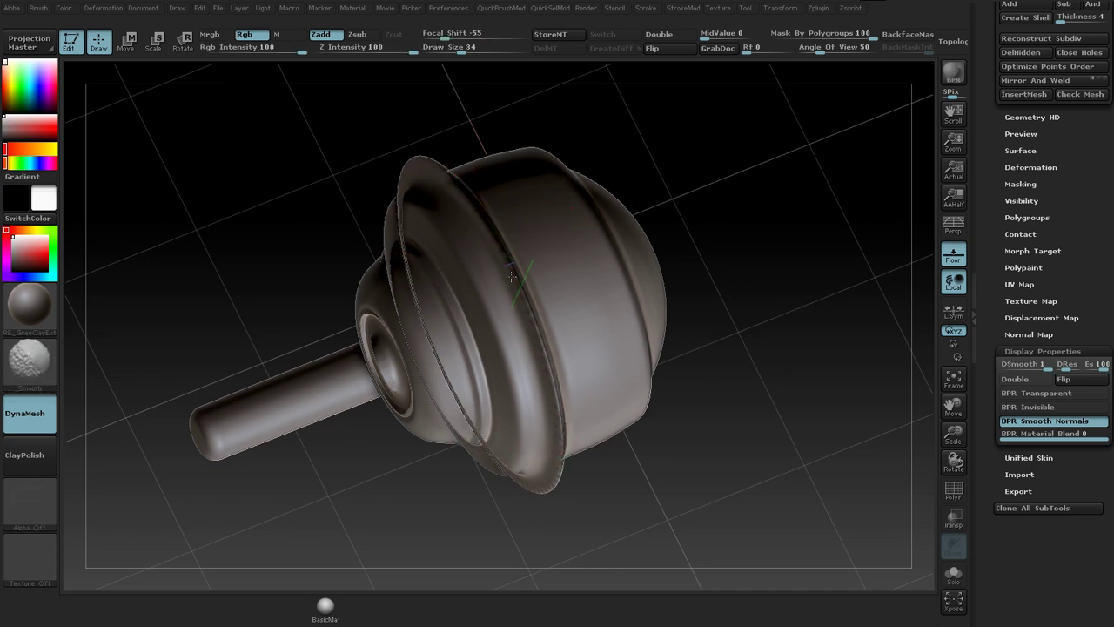
pyautogui.moveTo(759, 223)
pyautogui.keyDown('shift'); pyautogui.mouseDown()
pyautogui.moveTo(722, 212)
pyautogui.moveTo(704, 221)
pyautogui.moveTo(772, 186)
pyautogui.moveTo(748, 216)
pyautogui.mouseUp(); pyautogui.keyUp('shift')
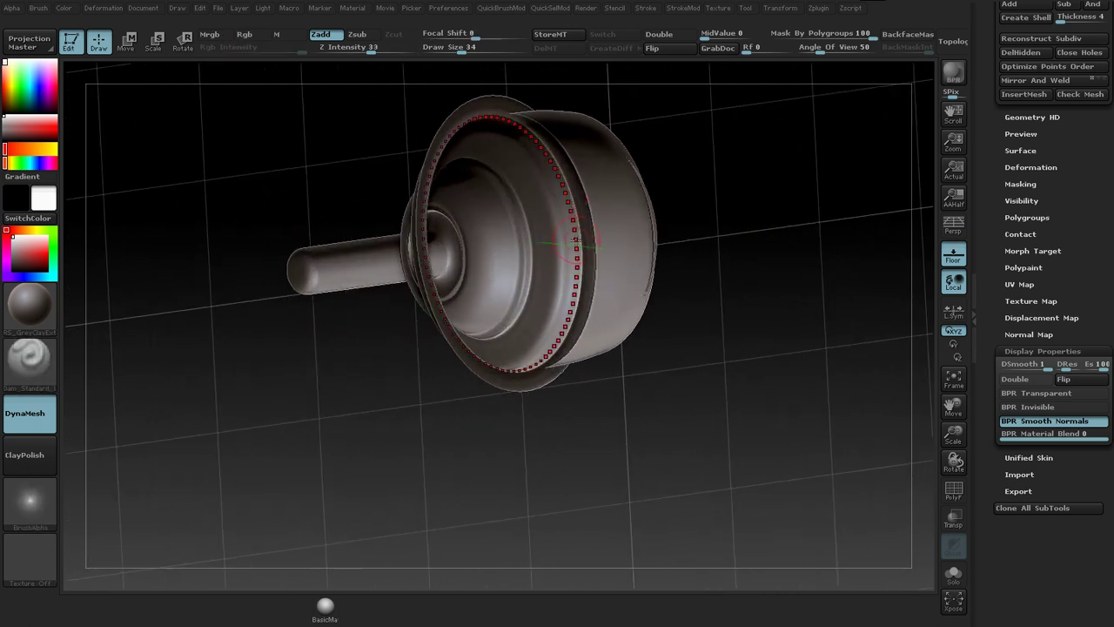
# Step: Try carving short radial notches around the flange's inner step at draw size 21, and undo them
pyautogui.moveTo(667, 192); pyautogui.dragTo(655, 130)
pyautogui.press('s')
pyautogui.moveTo(543, 178); pyautogui.dragTo(535, 177)
pyautogui.moveTo(662, 130); pyautogui.dragTo(679, 164)
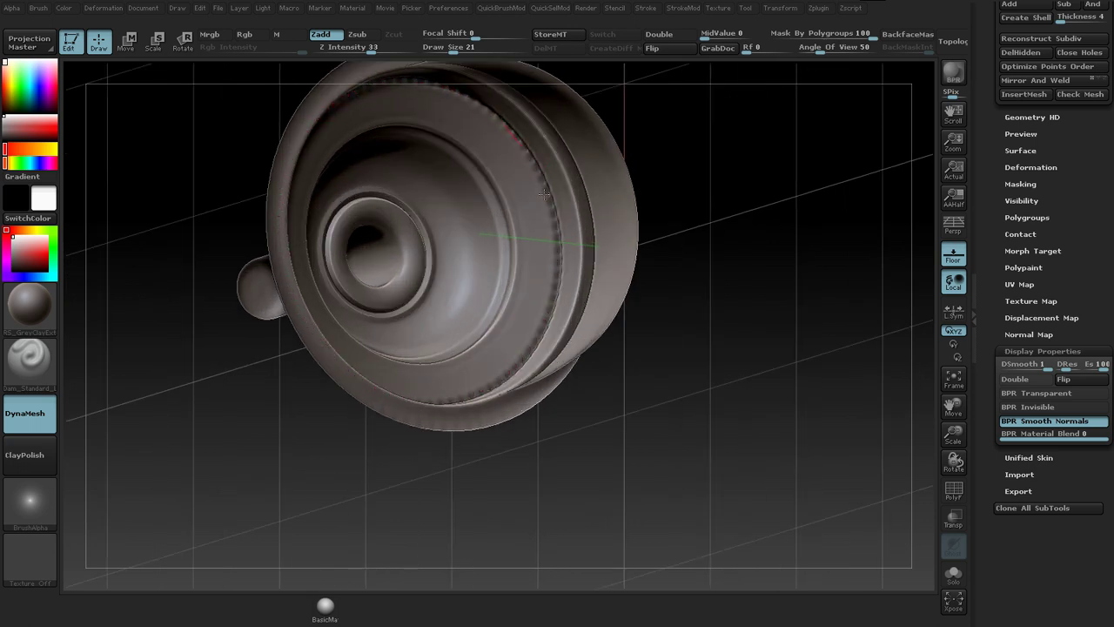
pyautogui.press('s')
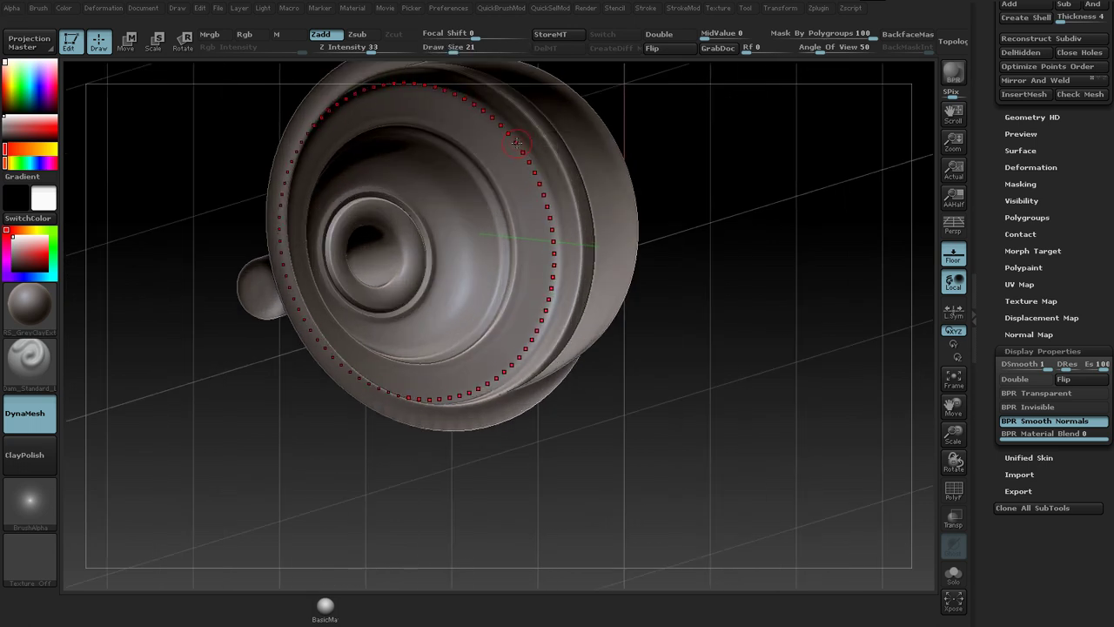
# Step: Try carving widely spaced angular notches around the flange's inner ring with fewer radial repeats at draw size 12, and undo them
pyautogui.press('q')
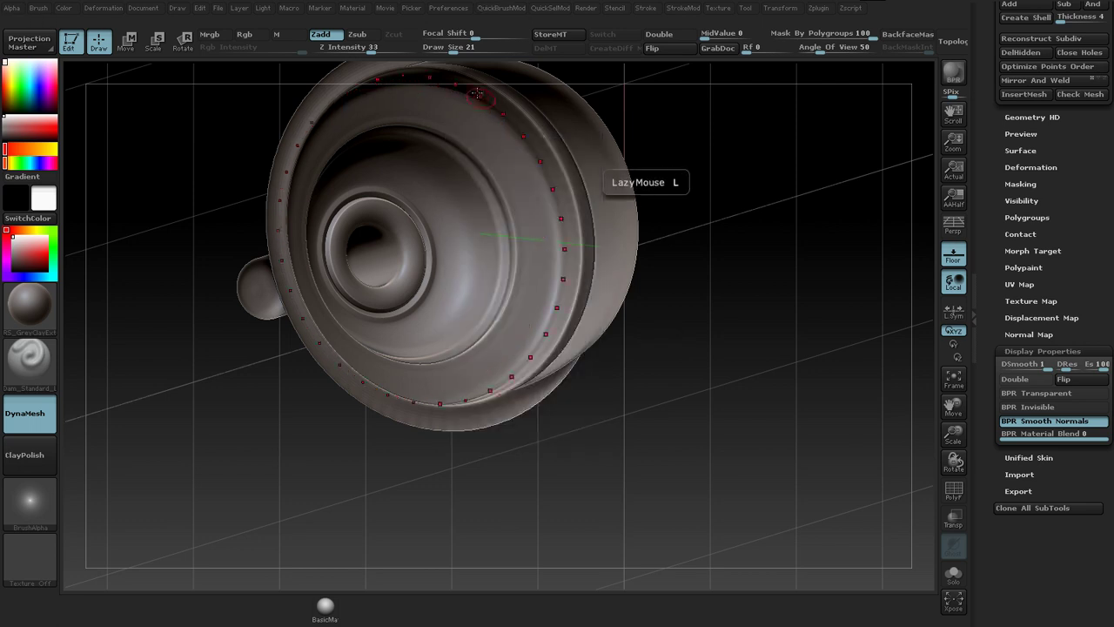
pyautogui.press('q')
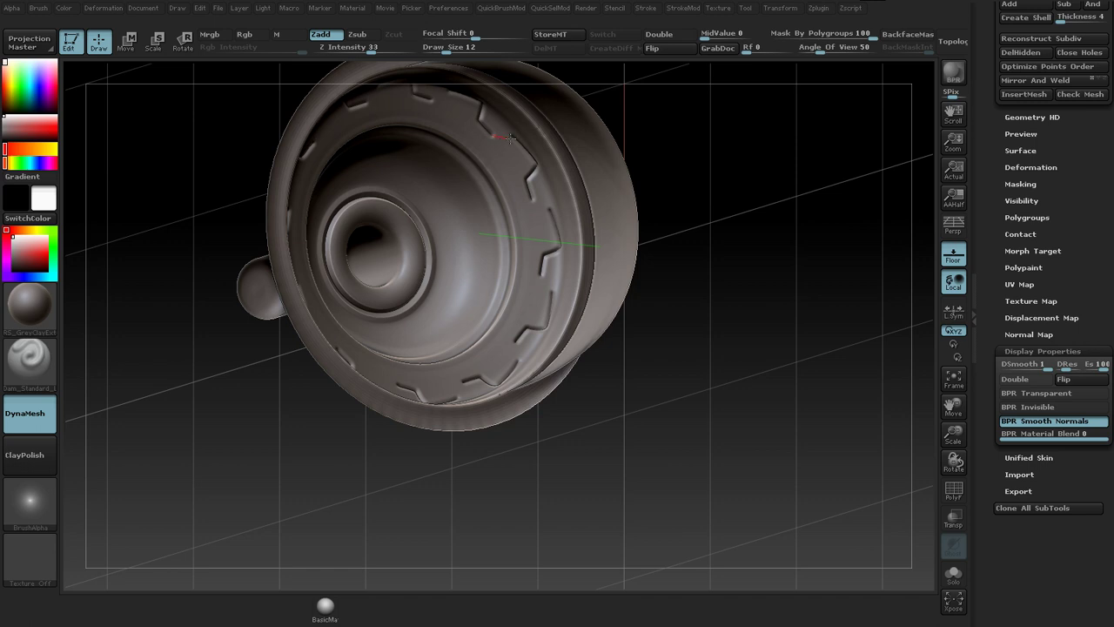
pyautogui.keyDown('alt'); pyautogui.moveTo(724, 187); pyautogui.dragTo(715, 213); pyautogui.keyUp('alt')
pyautogui.keyDown('alt'); pyautogui.moveTo(702, 146); pyautogui.dragTo(688, 99); pyautogui.keyUp('alt')
pyautogui.hotkey('ctrl', 'z')
pyautogui.hotkey('ctrl', 'z')
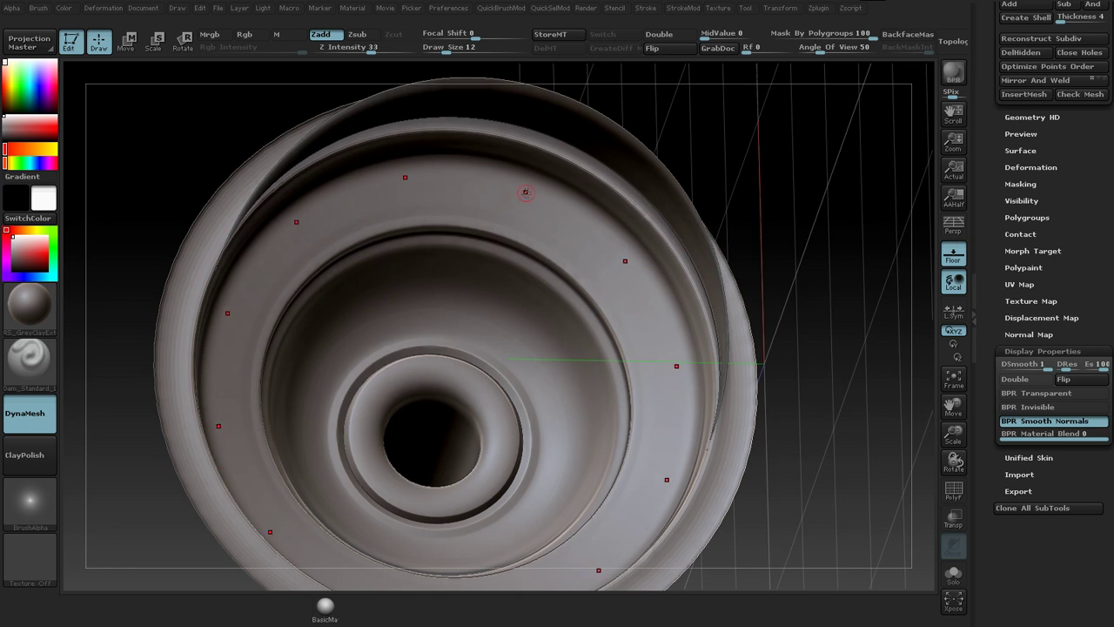
# Step: Store a morph target for the part and set the radial symmetry count to 62
pyautogui.moveTo(721, 137); pyautogui.dragTo(574, 217)
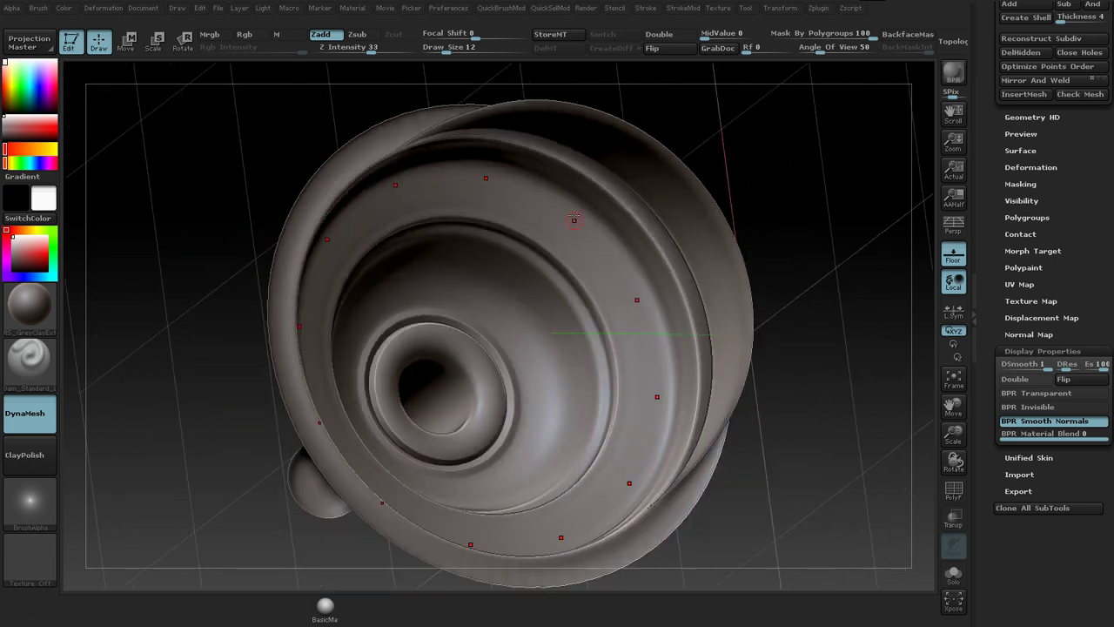
pyautogui.click(563, 37)
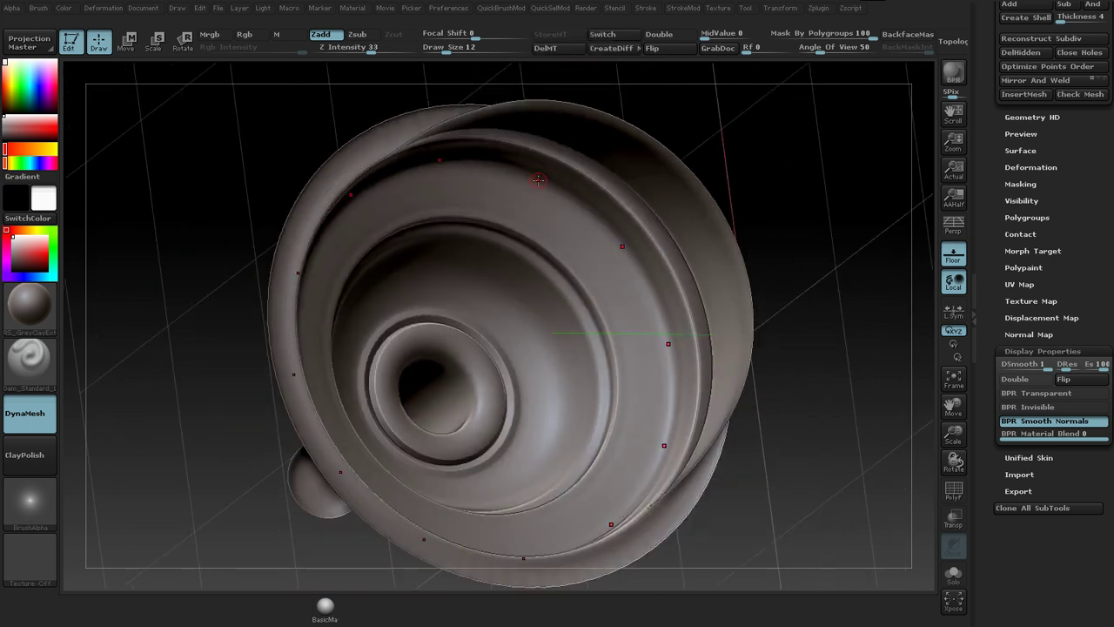
pyautogui.press('space')
pyautogui.click(523, 384)
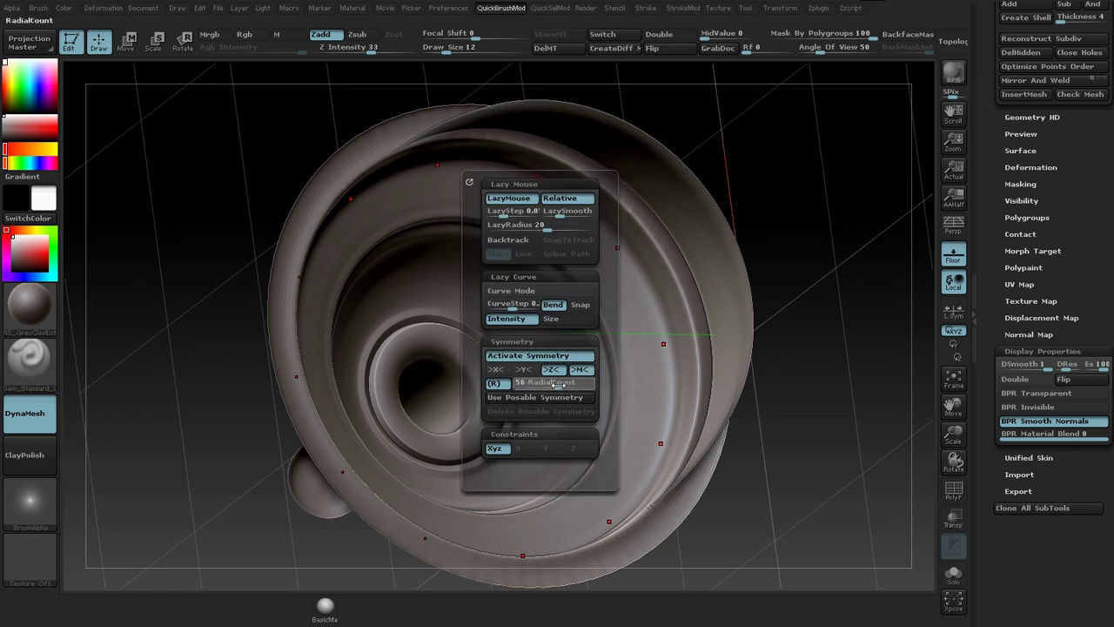
pyautogui.write('62')
pyautogui.press('Return')
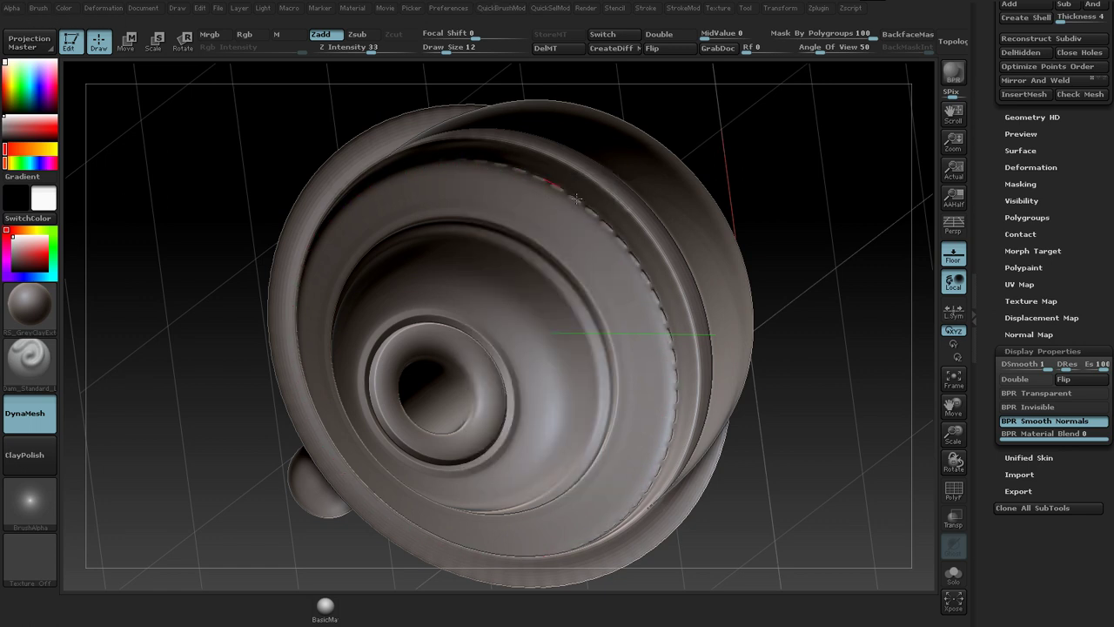
# Step: Undo the trial notches and score a continuous crease around the inner ring's outer edge with the Dam_Standard brush
pyautogui.press('s')
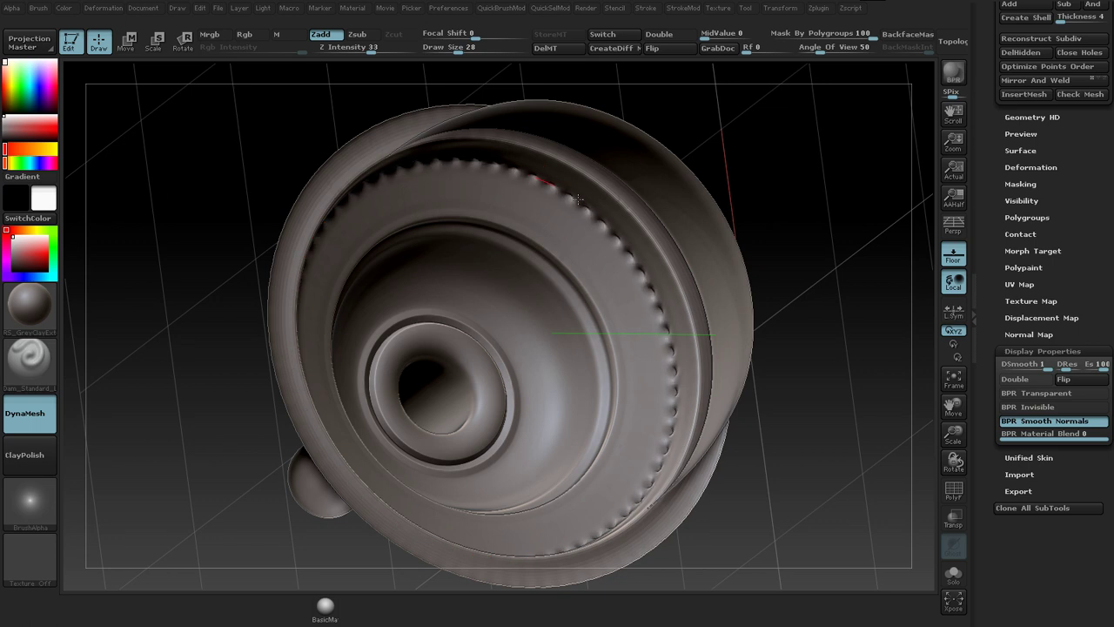
pyautogui.hotkey('ctrl', 'z')
pyautogui.press('s')
pyautogui.moveTo(528, 173); pyautogui.dragTo(521, 172)
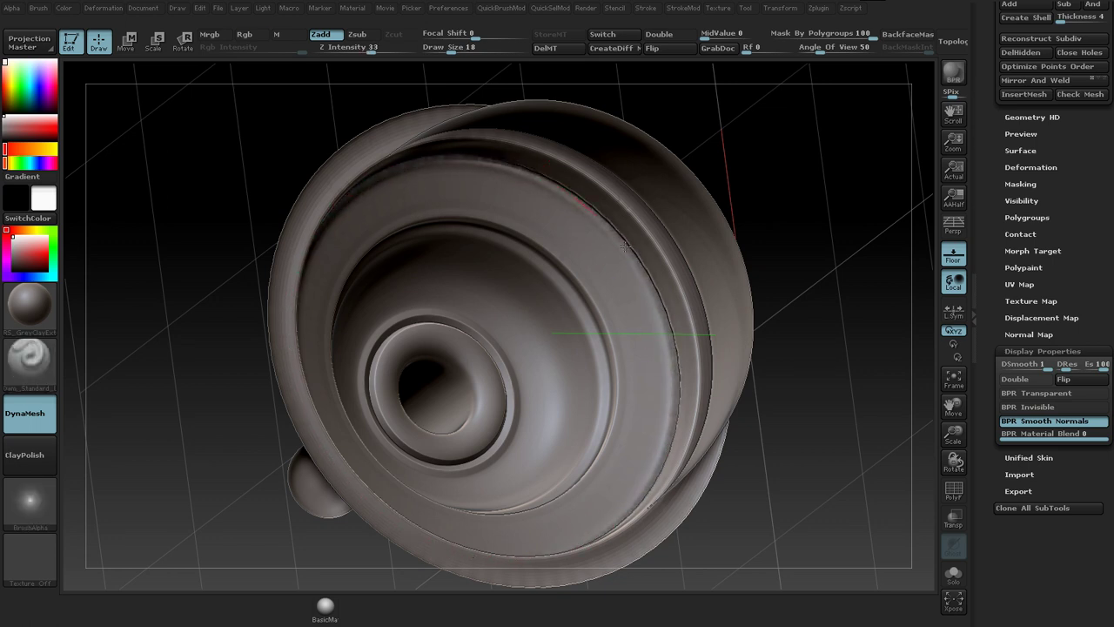
pyautogui.moveTo(776, 181); pyautogui.dragTo(775, 163)
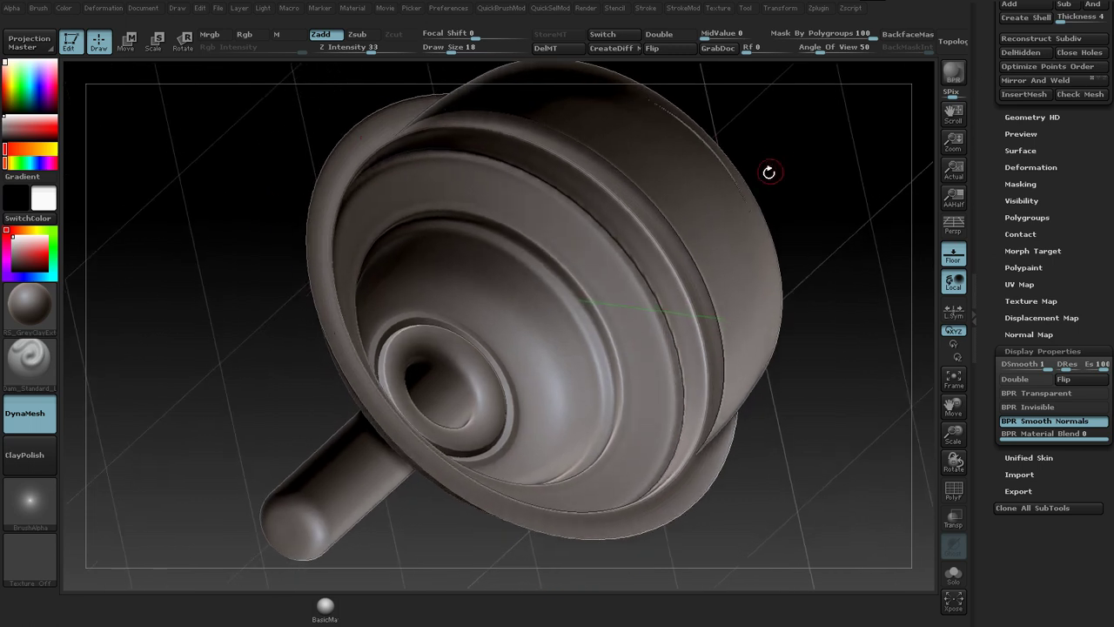
# Step: Tighten the crease around the inner ring's outer edge with the Pinch brush
pyautogui.press('b')
pyautogui.press('p')
pyautogui.press('i')
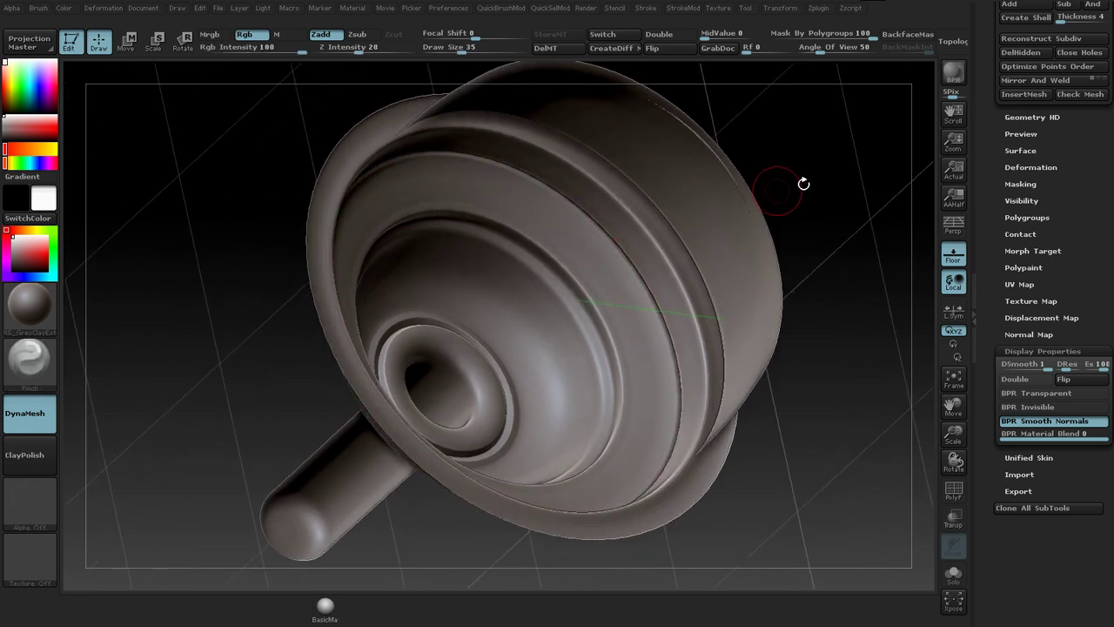
pyautogui.moveTo(775, 178); pyautogui.dragTo(771, 205)
# Step: Return to the Dam_Standard brush and set the DynaMesh resolution to 416
pyautogui.press('b')
pyautogui.press('d')
pyautogui.press('s')
pyautogui.press('s')
pyautogui.press('space')
pyautogui.press('space')
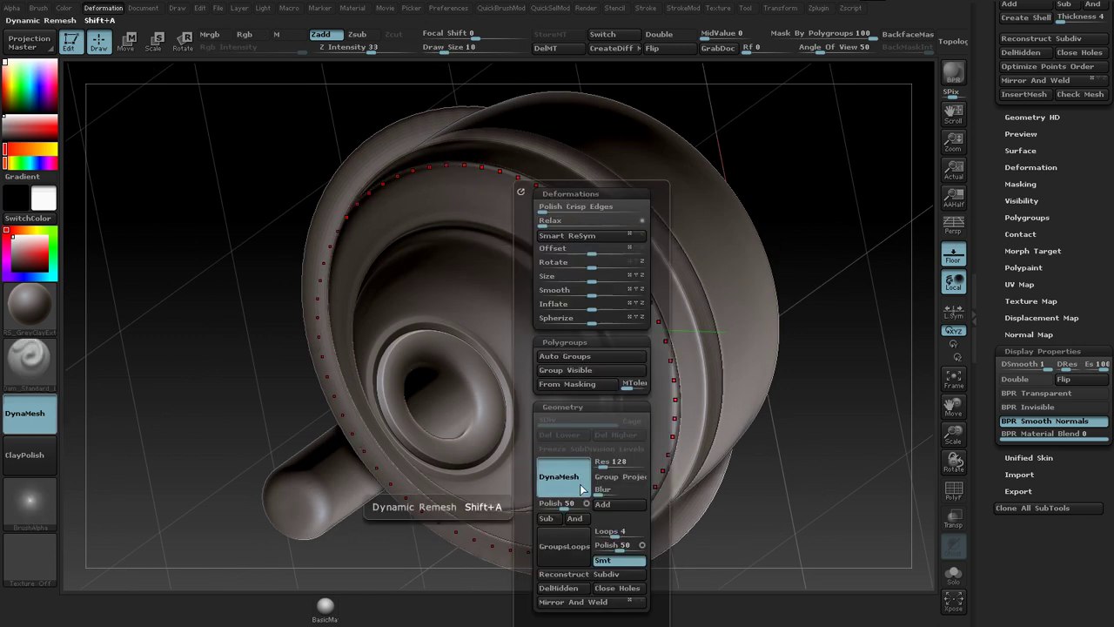
pyautogui.click(608, 466)
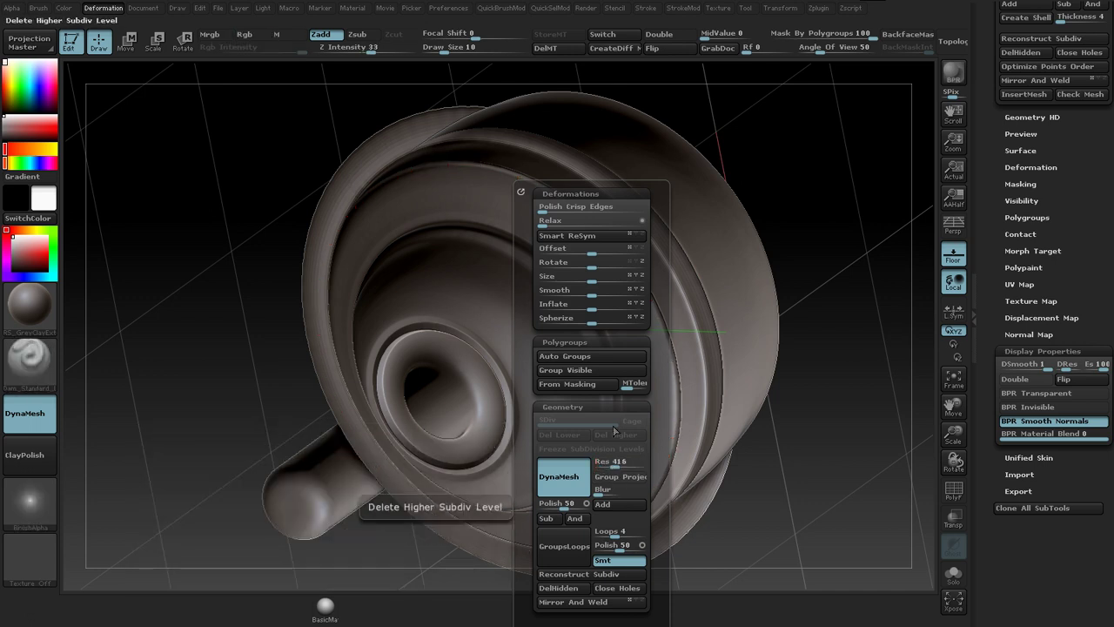
pyautogui.press('space')
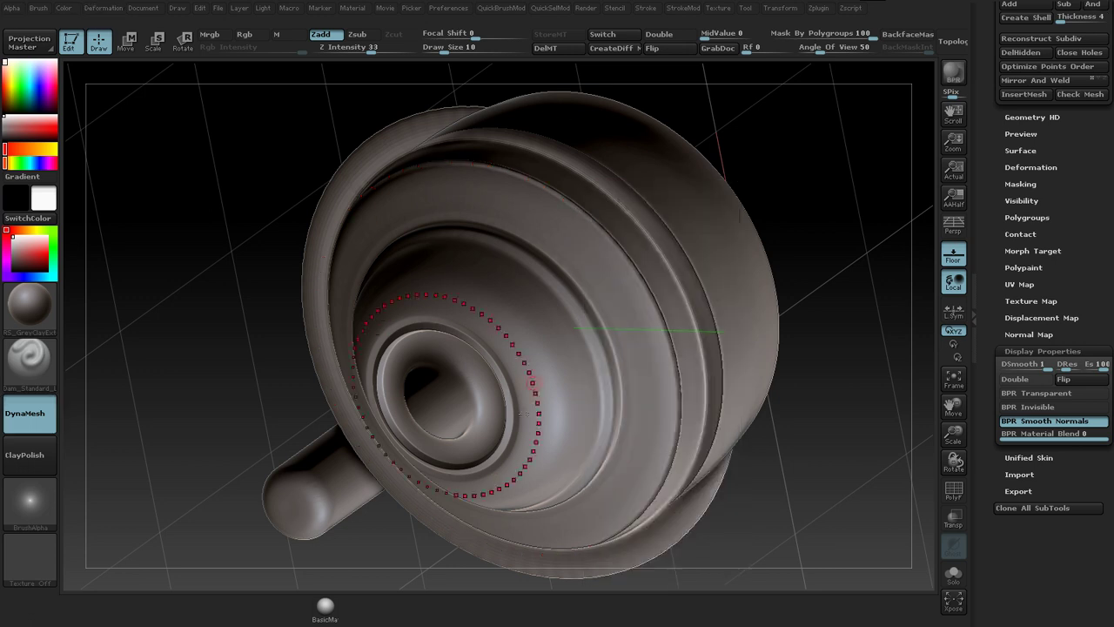
# Step: Turn off radial symmetry and carve a tapered panel outline into the upper part of the inner ring, undoing stray strokes
pyautogui.press('space')
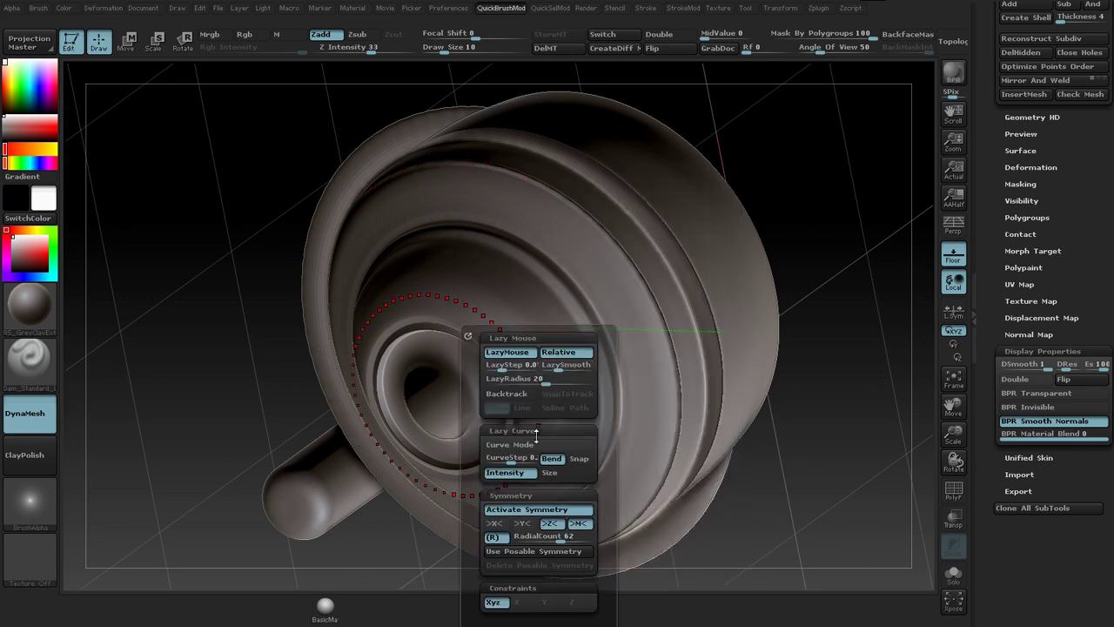
pyautogui.click(504, 537)
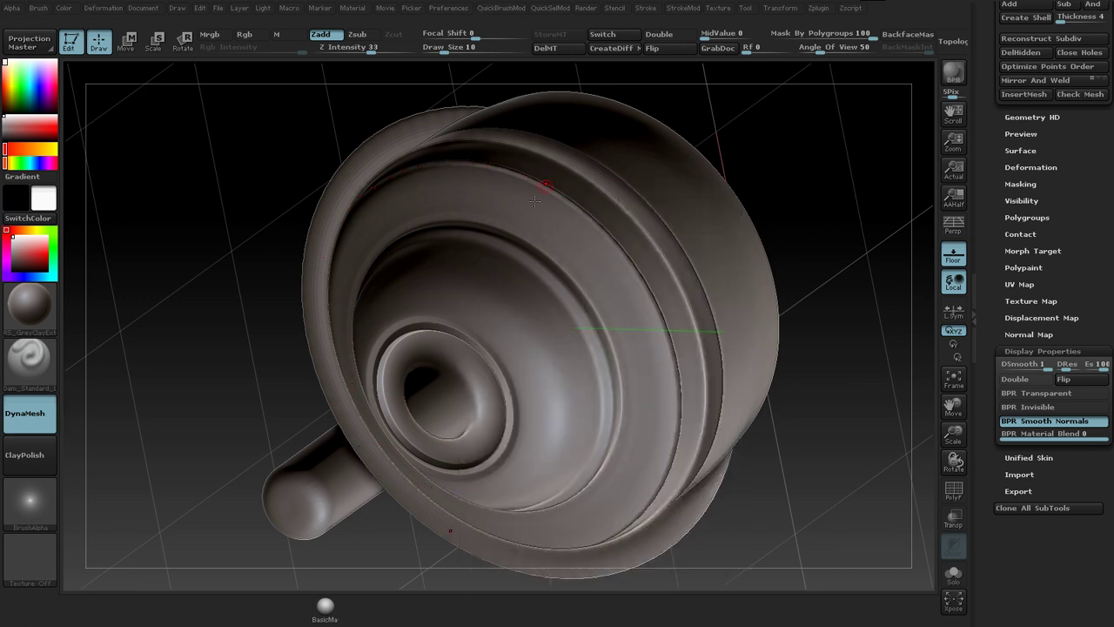
pyautogui.press(']')
pyautogui.hotkey('ctrl', 'z')
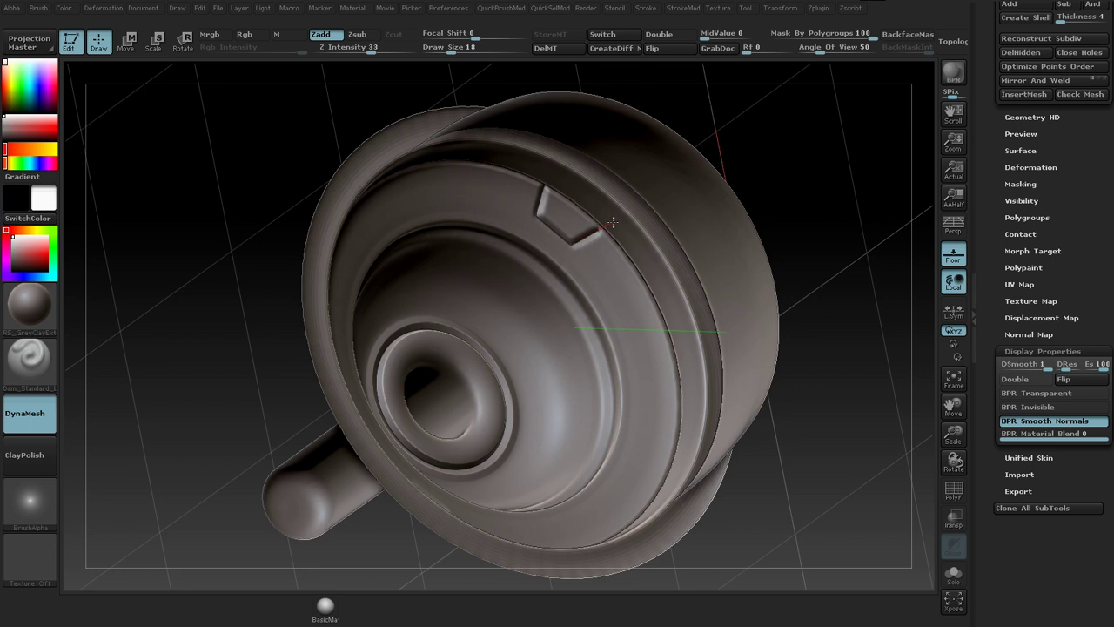
# Step: Sharpen the corners and lines of the carved panel outline with the Pinch brush
pyautogui.moveTo(803, 228); pyautogui.dragTo(775, 221)
pyautogui.moveTo(763, 182)
pyautogui.keyDown('alt'); pyautogui.mouseDown()
pyautogui.moveTo(776, 243)
pyautogui.moveTo(781, 132)
pyautogui.moveTo(760, 151)
pyautogui.mouseUp(); pyautogui.keyUp('alt')
pyautogui.press('b')
pyautogui.press('p')
pyautogui.press('i')
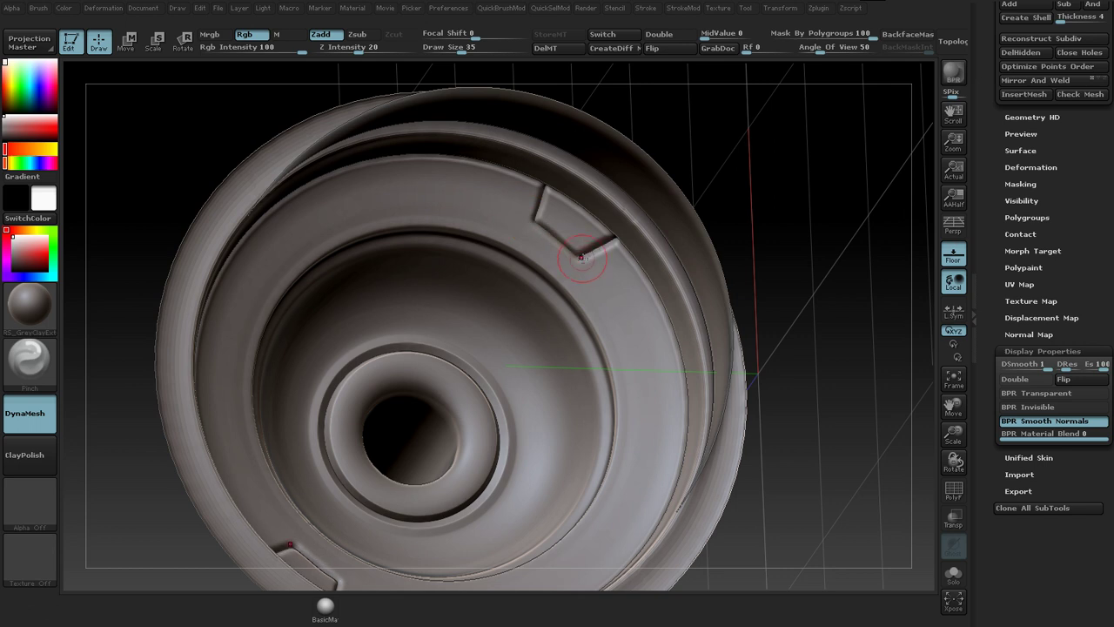
# Step: Flip the part's surface normals back to normal and turn its domed end into view
pyautogui.moveTo(822, 139); pyautogui.dragTo(768, 154)
pyautogui.moveTo(799, 322); pyautogui.dragTo(803, 278)
pyautogui.moveTo(915, 398); pyautogui.dragTo(915, 374)
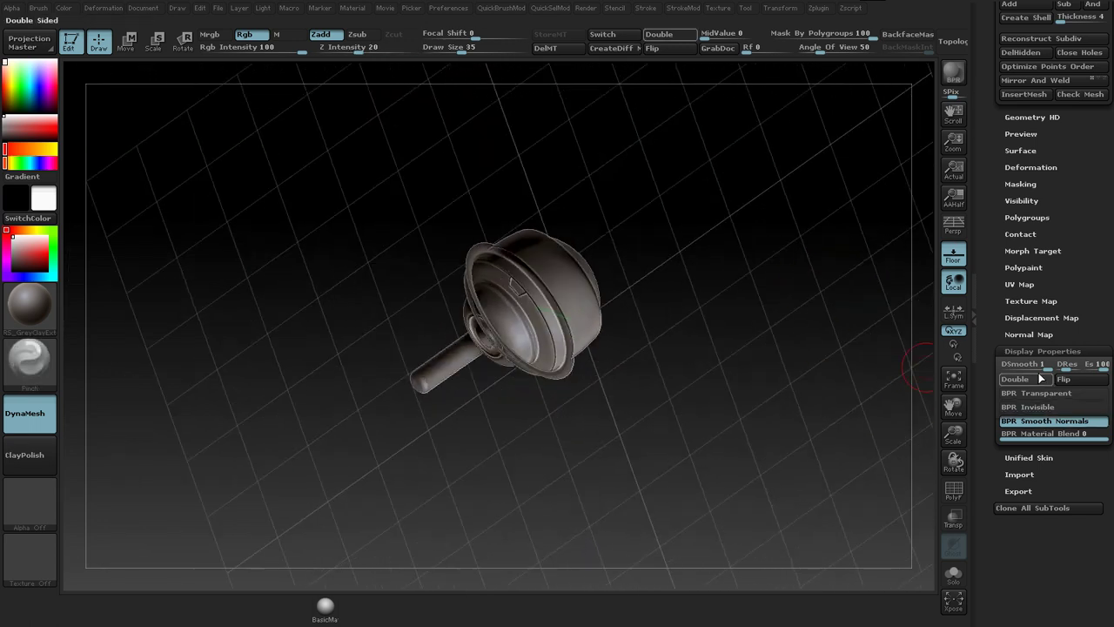
pyautogui.click(1074, 383)
pyautogui.moveTo(756, 338)
pyautogui.mouseDown()
pyautogui.moveTo(813, 325)
pyautogui.moveTo(812, 294)
pyautogui.moveTo(773, 259)
pyautogui.moveTo(788, 475)
pyautogui.moveTo(775, 313)
pyautogui.moveTo(925, 225)
pyautogui.mouseUp()
# Step: Pick the InsertCylinder brush and replace its insert mesh with the detailed PM3D_Sphere3D mechanical part
pyautogui.scroll(10, 1084, 171)
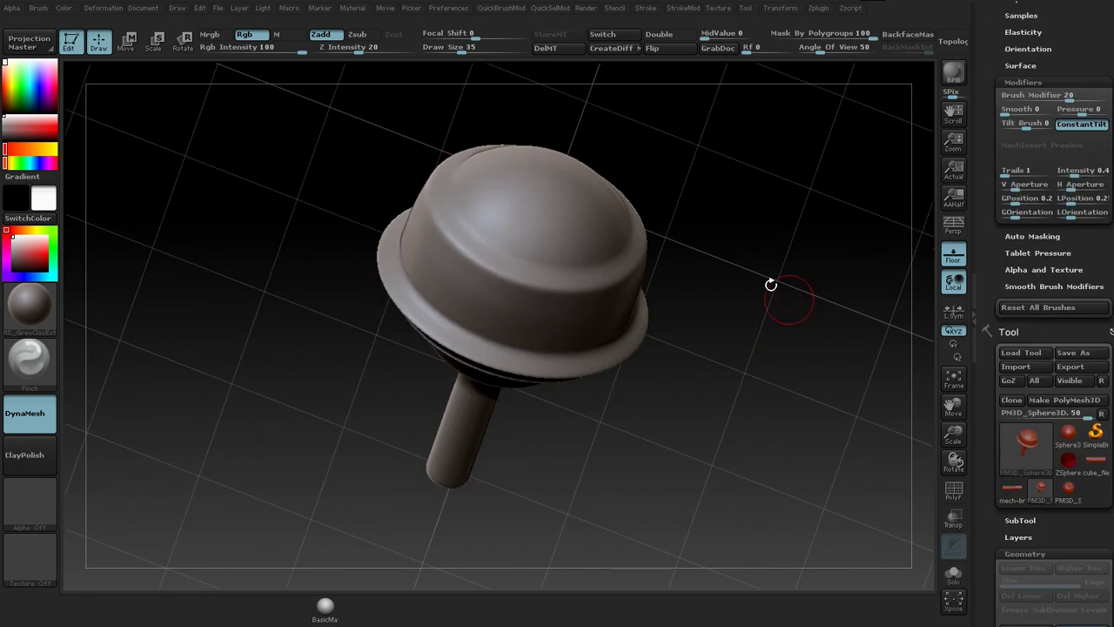
pyautogui.press('b')
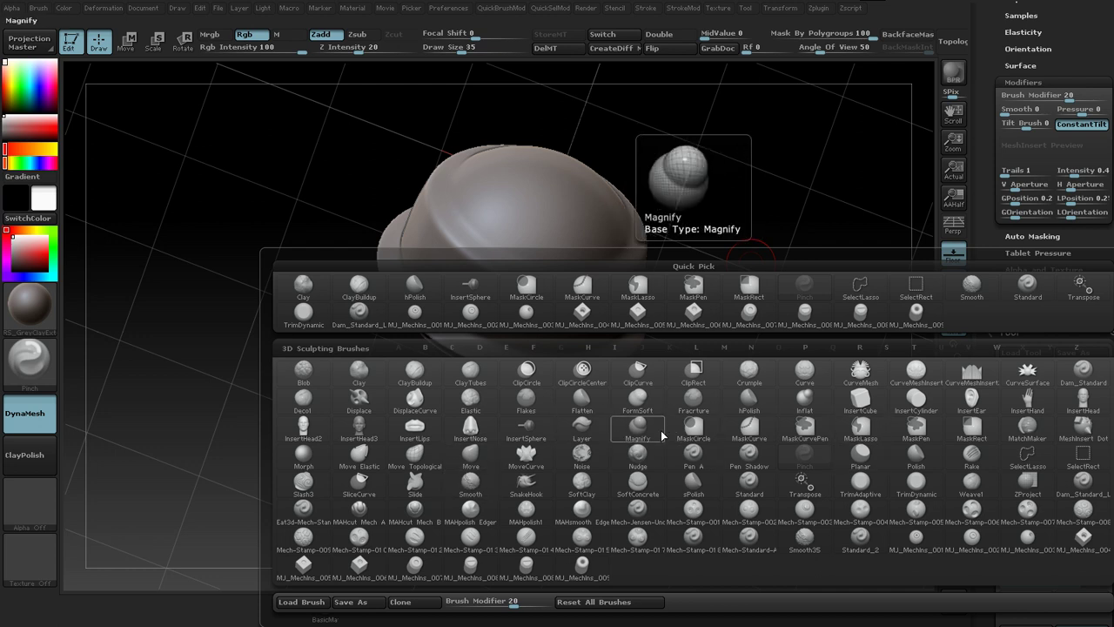
pyautogui.click(914, 401)
pyautogui.click(1050, 147)
pyautogui.click(1029, 154)
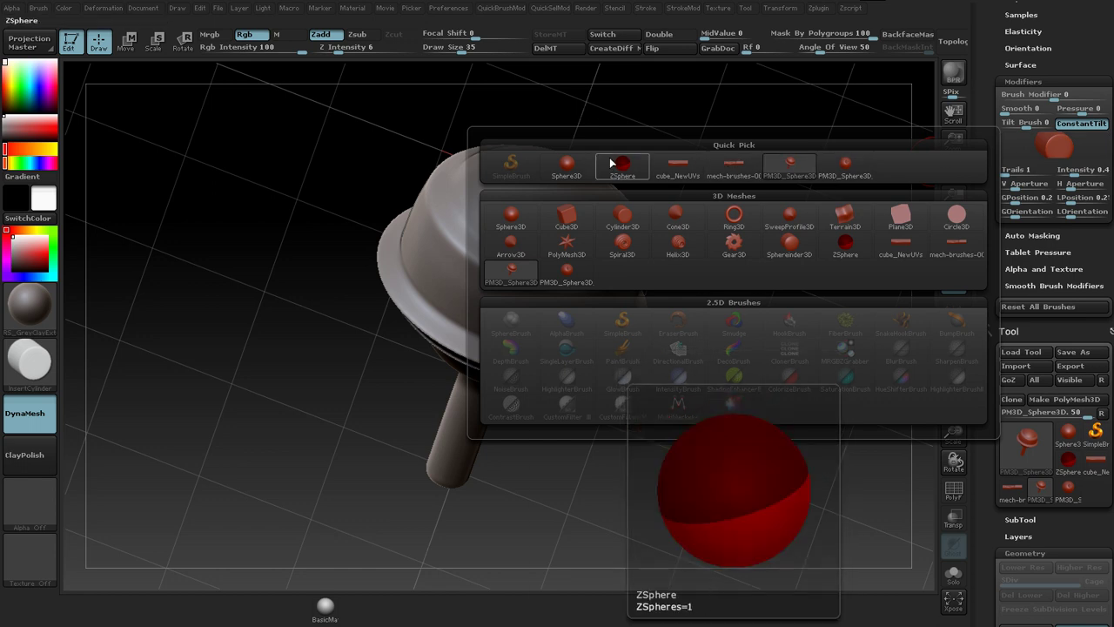
pyautogui.moveTo(807, 260); pyautogui.dragTo(783, 235)
pyautogui.click(1065, 146)
pyautogui.click(1034, 142)
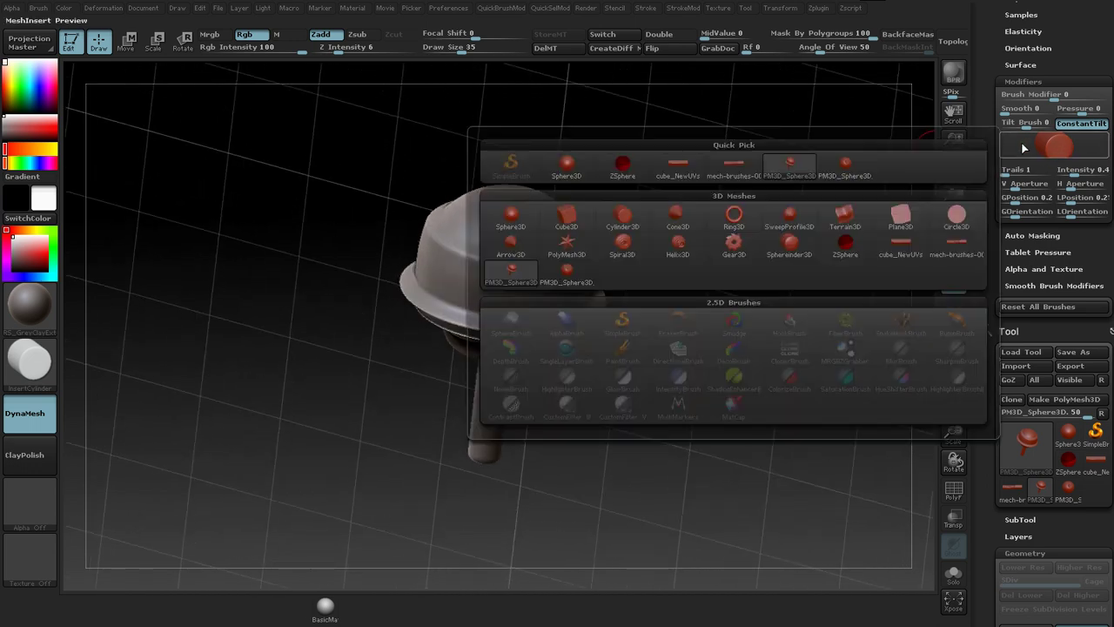
pyautogui.click(510, 270)
# Step: Switch the active tool from the mechanical part to the plain DynaMesh sphere
pyautogui.moveTo(777, 266); pyautogui.dragTo(790, 297)
pyautogui.moveTo(1078, 324); pyautogui.dragTo(1078, 291)
pyautogui.click(1062, 458)
pyautogui.moveTo(808, 368); pyautogui.dragTo(857, 272)
# Step: Try inserting the mechanical part at different sizes and positions on the upper part of the sphere, undoing the test placements
pyautogui.moveTo(530, 246); pyautogui.dragTo(649, 305)
pyautogui.moveTo(714, 294)
pyautogui.mouseDown()
pyautogui.moveTo(790, 230)
pyautogui.moveTo(734, 227)
pyautogui.mouseUp()
pyautogui.hotkey('ctrl', 'z')
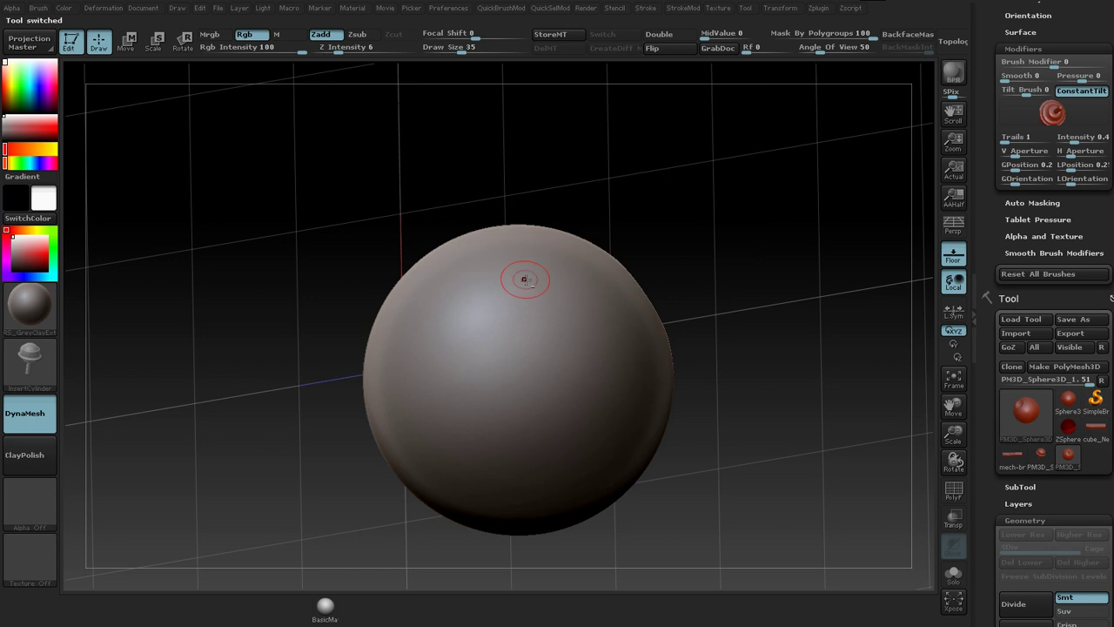
pyautogui.moveTo(523, 281); pyautogui.dragTo(640, 261)
pyautogui.moveTo(737, 215)
pyautogui.mouseDown()
pyautogui.moveTo(733, 168)
pyautogui.moveTo(702, 208)
pyautogui.mouseUp()
pyautogui.hotkey('ctrl', 'z')
pyautogui.moveTo(554, 314); pyautogui.dragTo(571, 379)
pyautogui.keyDown('ctrl'); pyautogui.moveTo(690, 258); pyautogui.dragTo(714, 281); pyautogui.keyUp('ctrl')
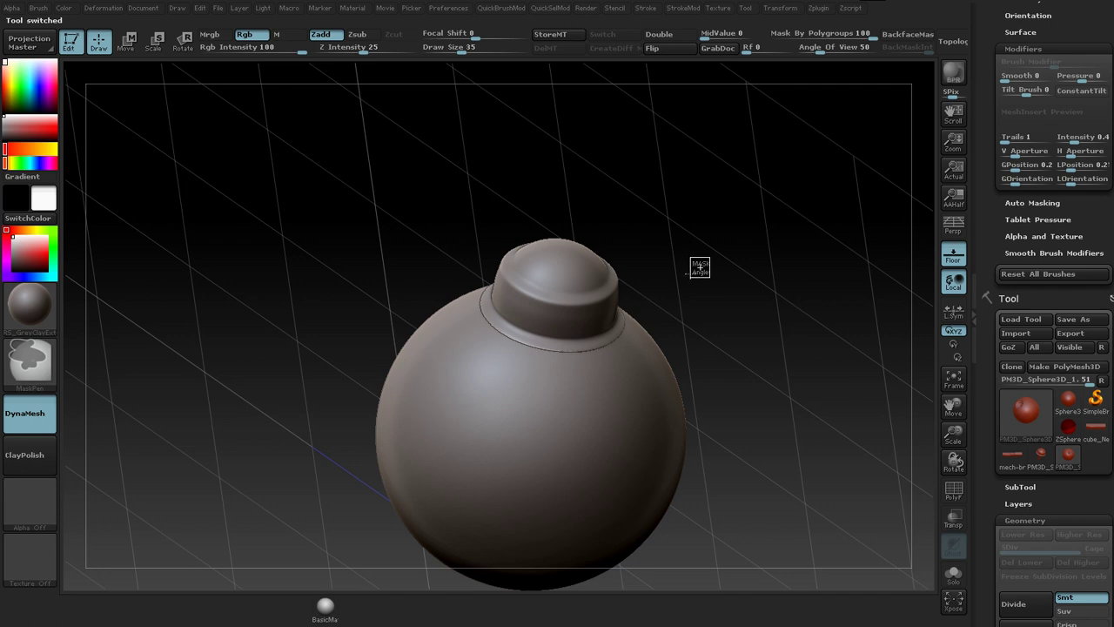
pyautogui.moveTo(699, 285); pyautogui.dragTo(754, 333)
pyautogui.keyDown('alt'); pyautogui.moveTo(753, 332); pyautogui.dragTo(922, 237); pyautogui.keyUp('alt')
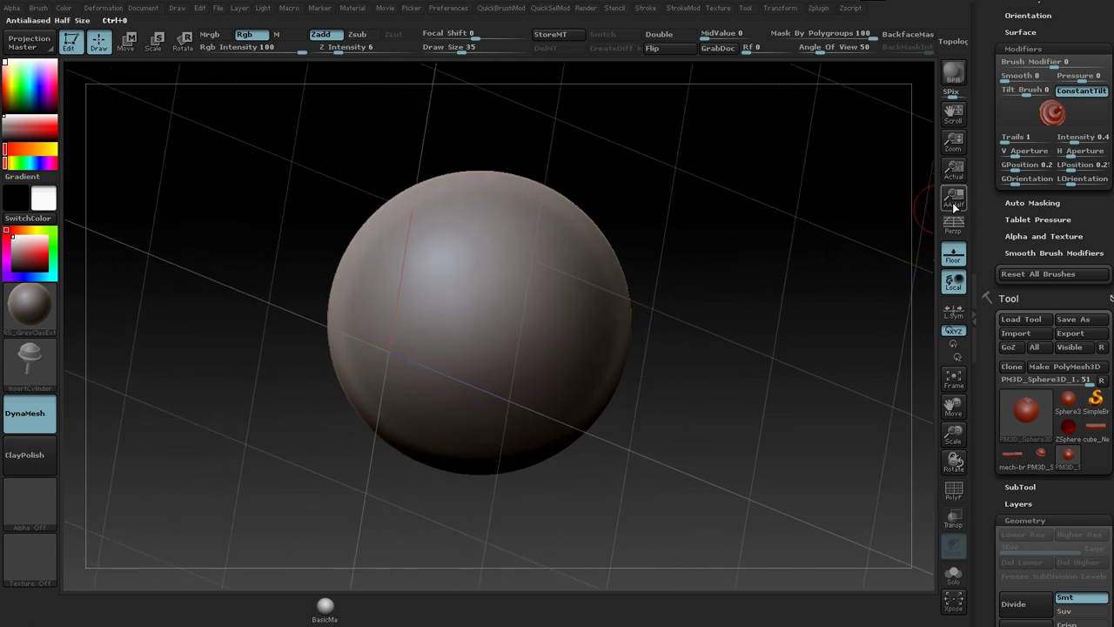
# Step: Hide the floor grid around the sphere
pyautogui.click(955, 260)
pyautogui.moveTo(771, 330); pyautogui.dragTo(749, 310)
pyautogui.click(153, 11)
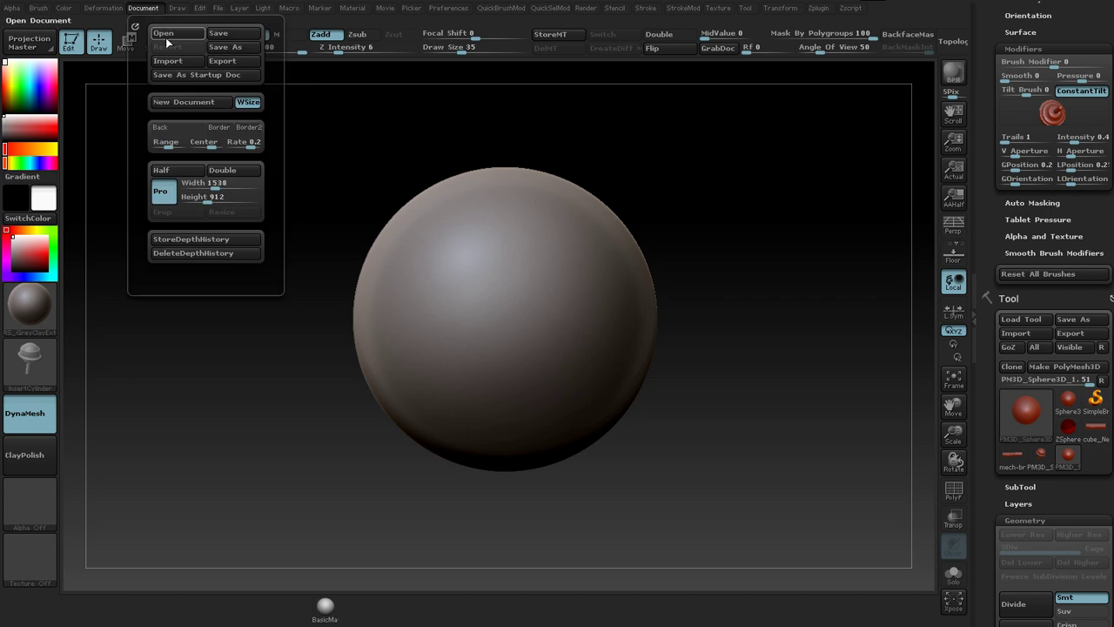
# Step: Insert a large copy of the part subtractively into the sphere's upper front and remesh with DynaMesh to carve a socket
pyautogui.keyDown('alt'); pyautogui.moveTo(793, 258); pyautogui.dragTo(783, 263); pyautogui.keyUp('alt')
pyautogui.keyDown('alt'); pyautogui.moveTo(853, 266); pyautogui.dragTo(736, 272); pyautogui.keyUp('alt')
pyautogui.moveTo(518, 250); pyautogui.dragTo(541, 440)
pyautogui.moveTo(763, 263); pyautogui.dragTo(766, 152)
pyautogui.hotkey('ctrl', 'z')
pyautogui.moveTo(529, 285); pyautogui.dragTo(534, 440)
pyautogui.moveTo(752, 251); pyautogui.dragTo(806, 257)
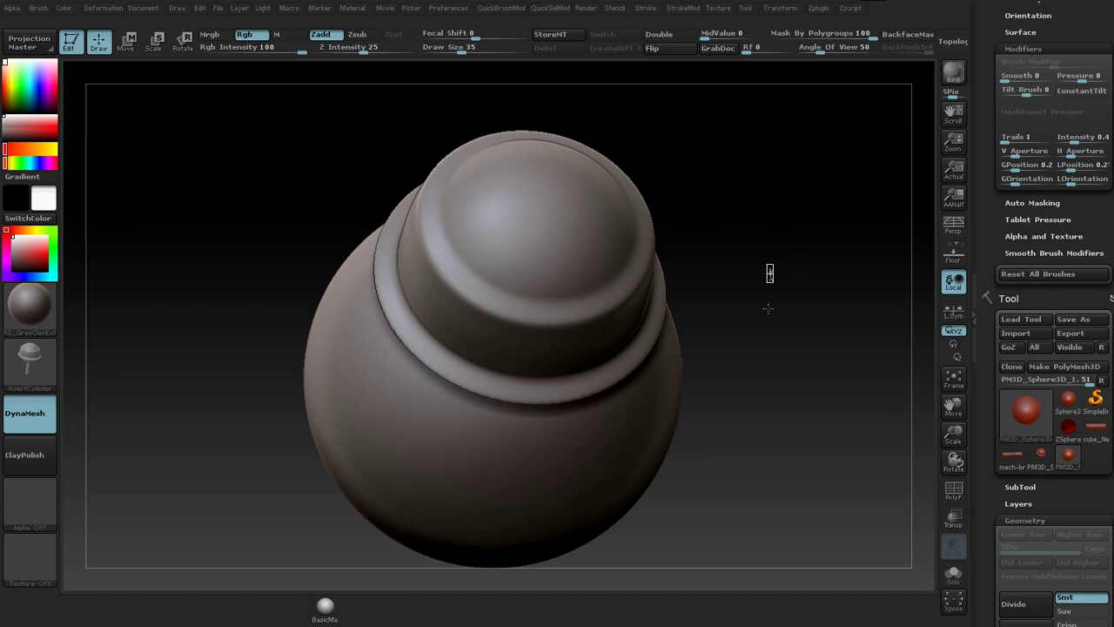
pyautogui.moveTo(771, 285); pyautogui.dragTo(838, 245)
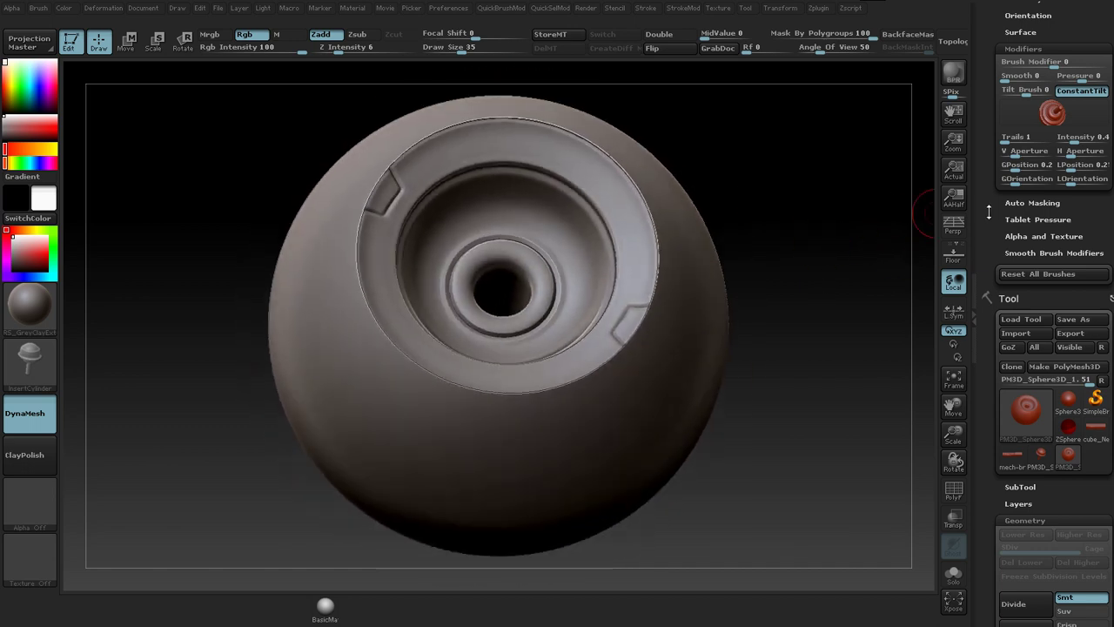
# Step: Apply the ToyPlastic material to the sphere and capture the carved socket as the insert brush's icon
pyautogui.moveTo(990, 215); pyautogui.dragTo(982, 322)
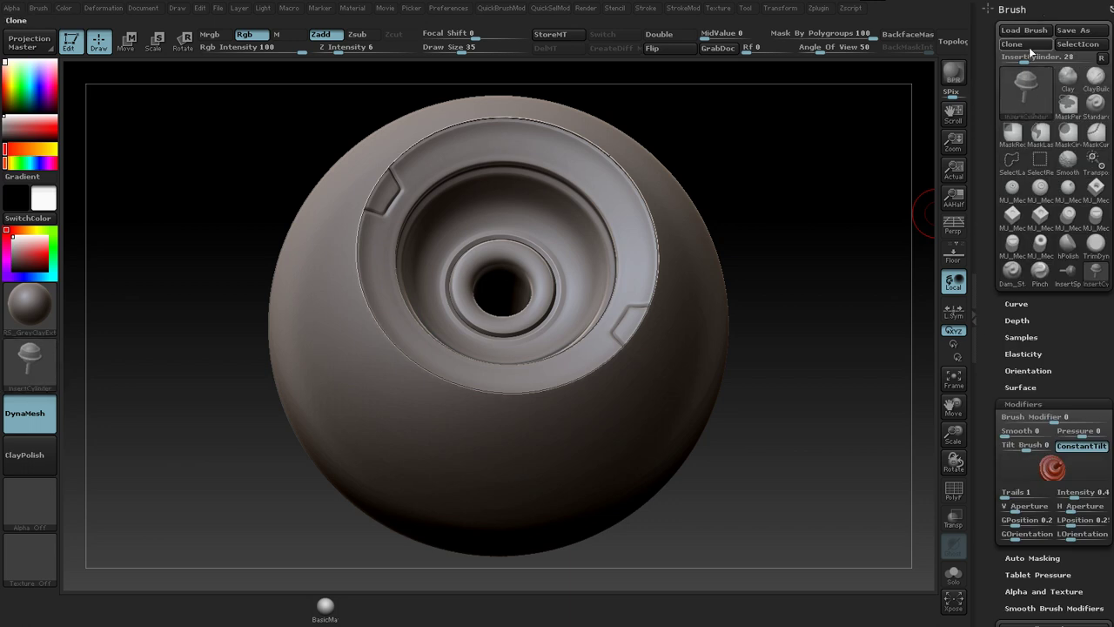
pyautogui.click(1080, 49)
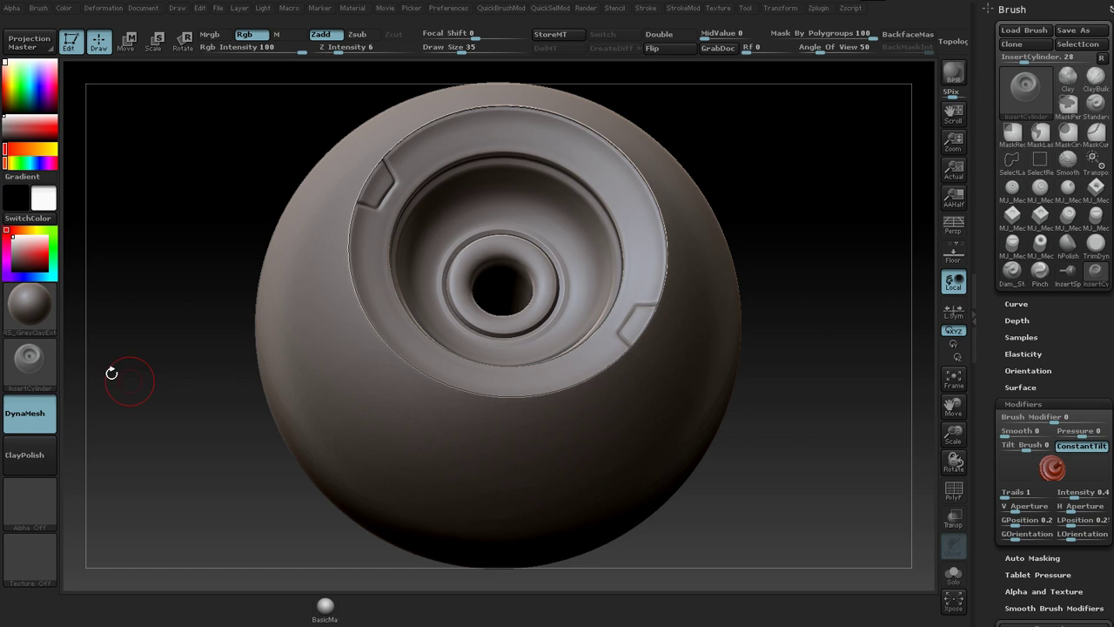
pyautogui.click(30, 318)
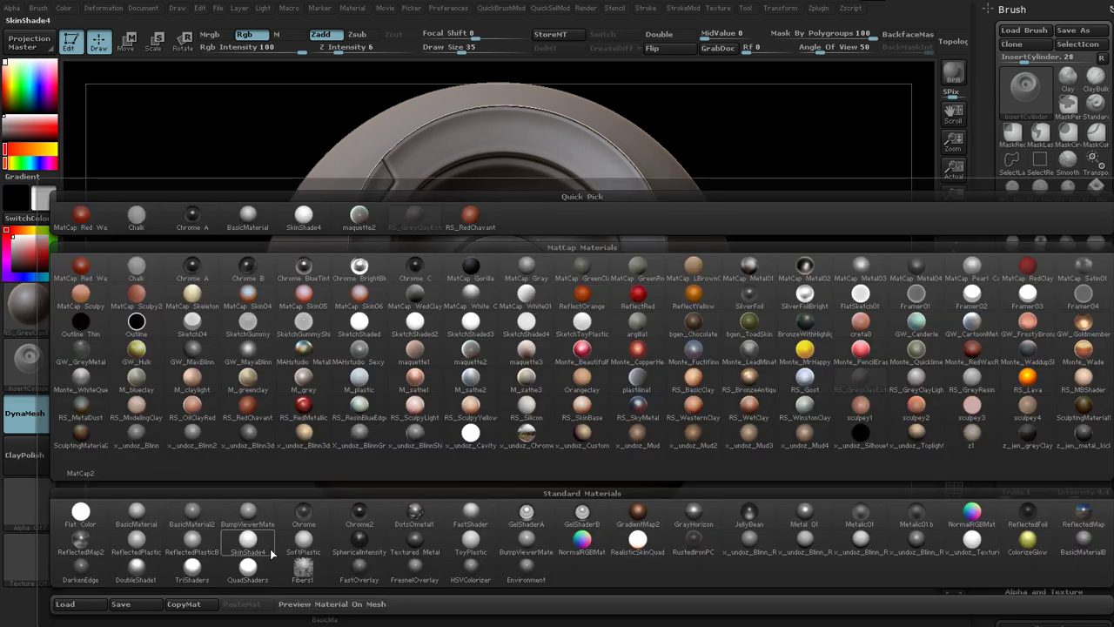
pyautogui.click(466, 540)
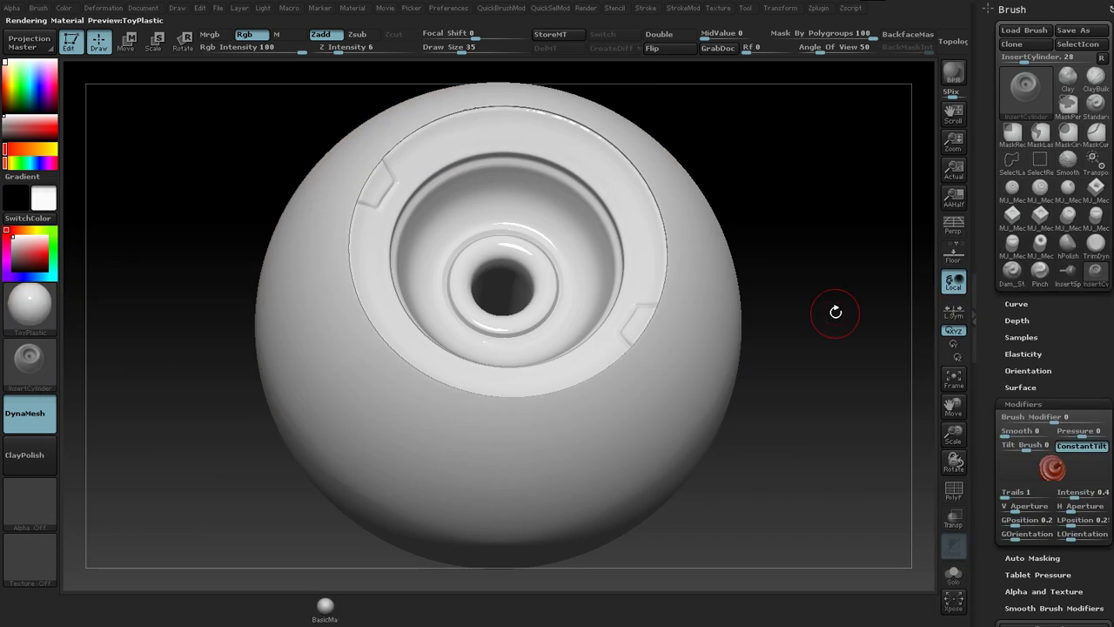
pyautogui.moveTo(837, 287)
pyautogui.mouseDown()
pyautogui.moveTo(898, 236)
pyautogui.moveTo(860, 263)
pyautogui.mouseUp()
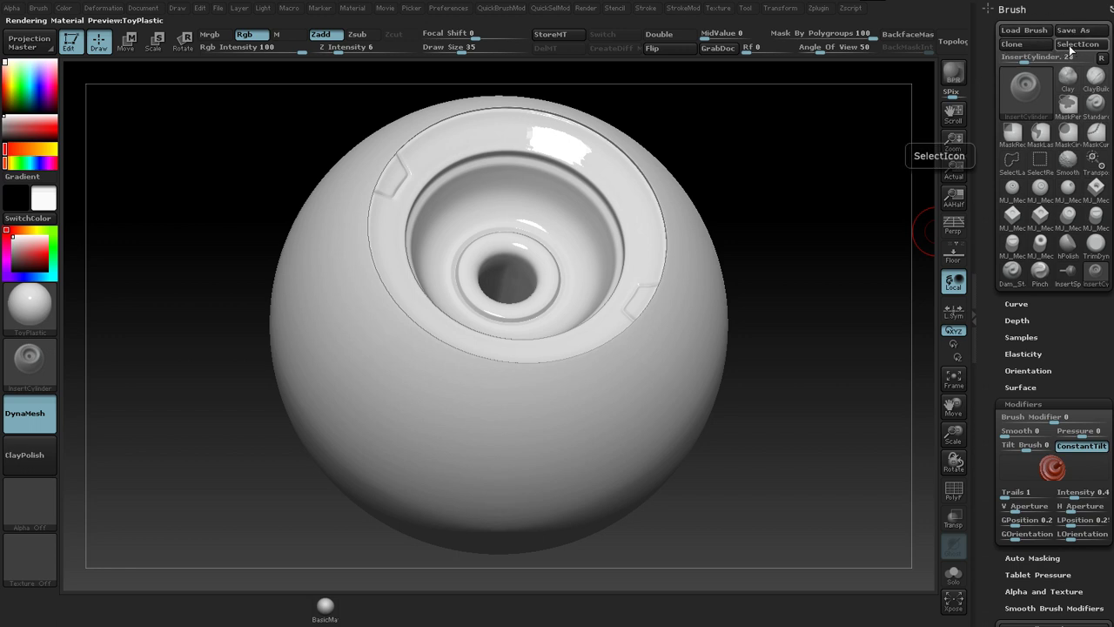
pyautogui.moveTo(844, 269); pyautogui.dragTo(841, 287)
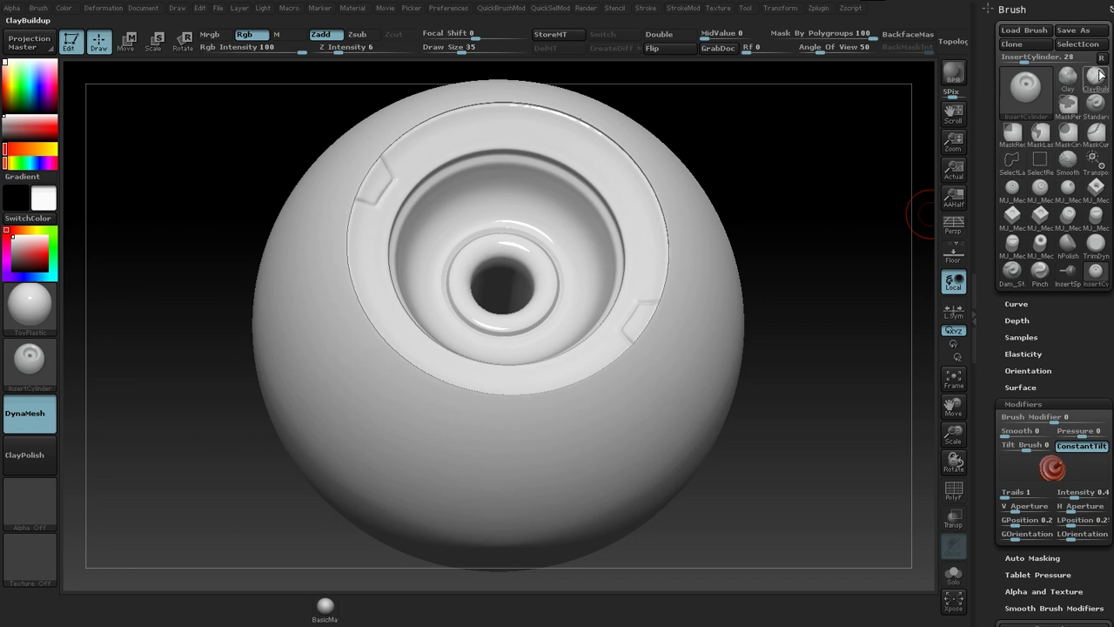
# Step: Save the custom insert brush to the Desktop as MJ_MechIns_010.ZBP
pyautogui.click(1074, 29)
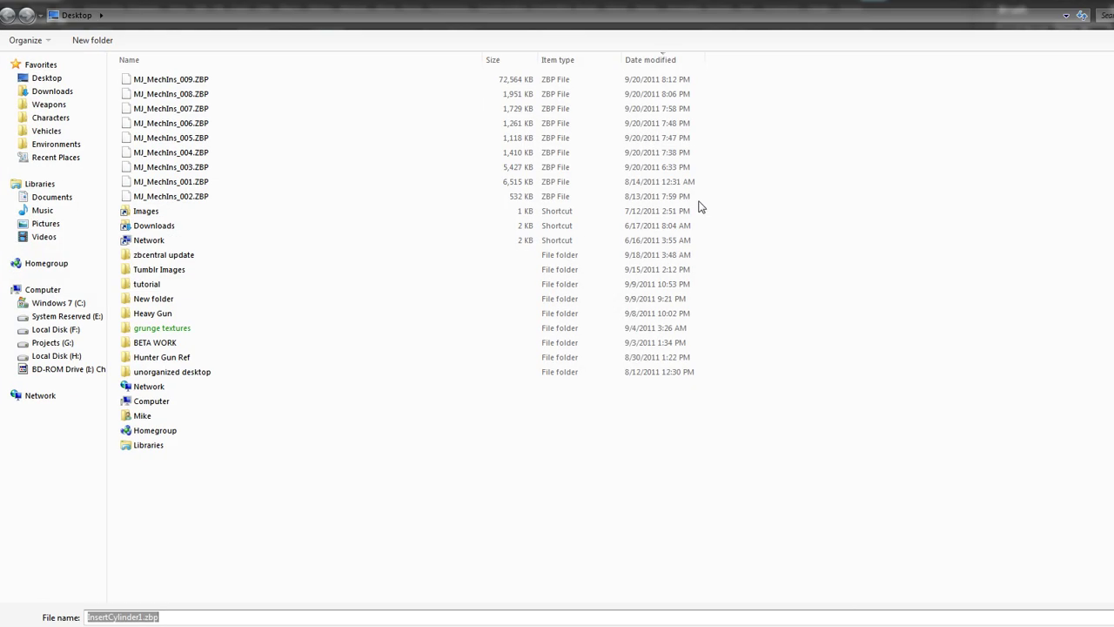
pyautogui.click(170, 79)
pyautogui.click(146, 617)
pyautogui.moveTo(151, 618); pyautogui.dragTo(141, 617)
pyautogui.write('10.ZBP')
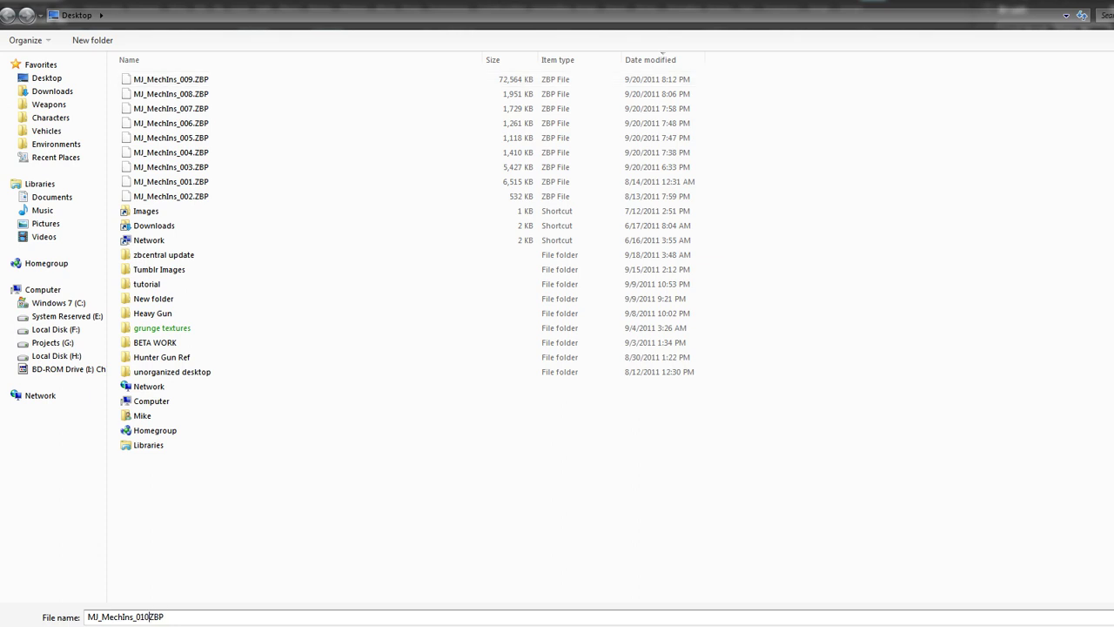
pyautogui.press('Return')
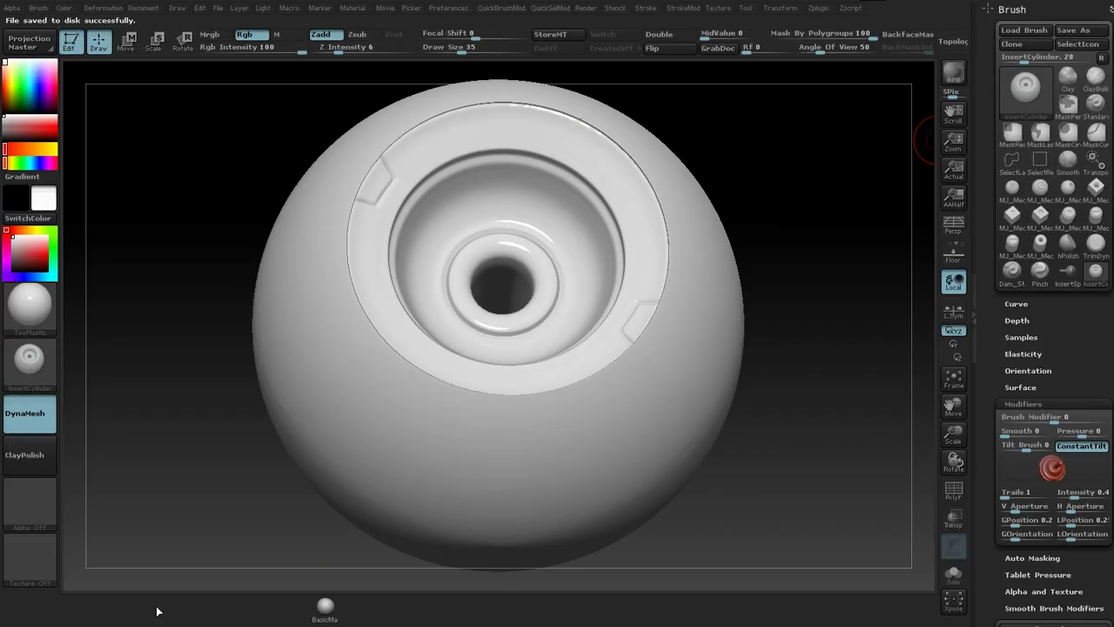